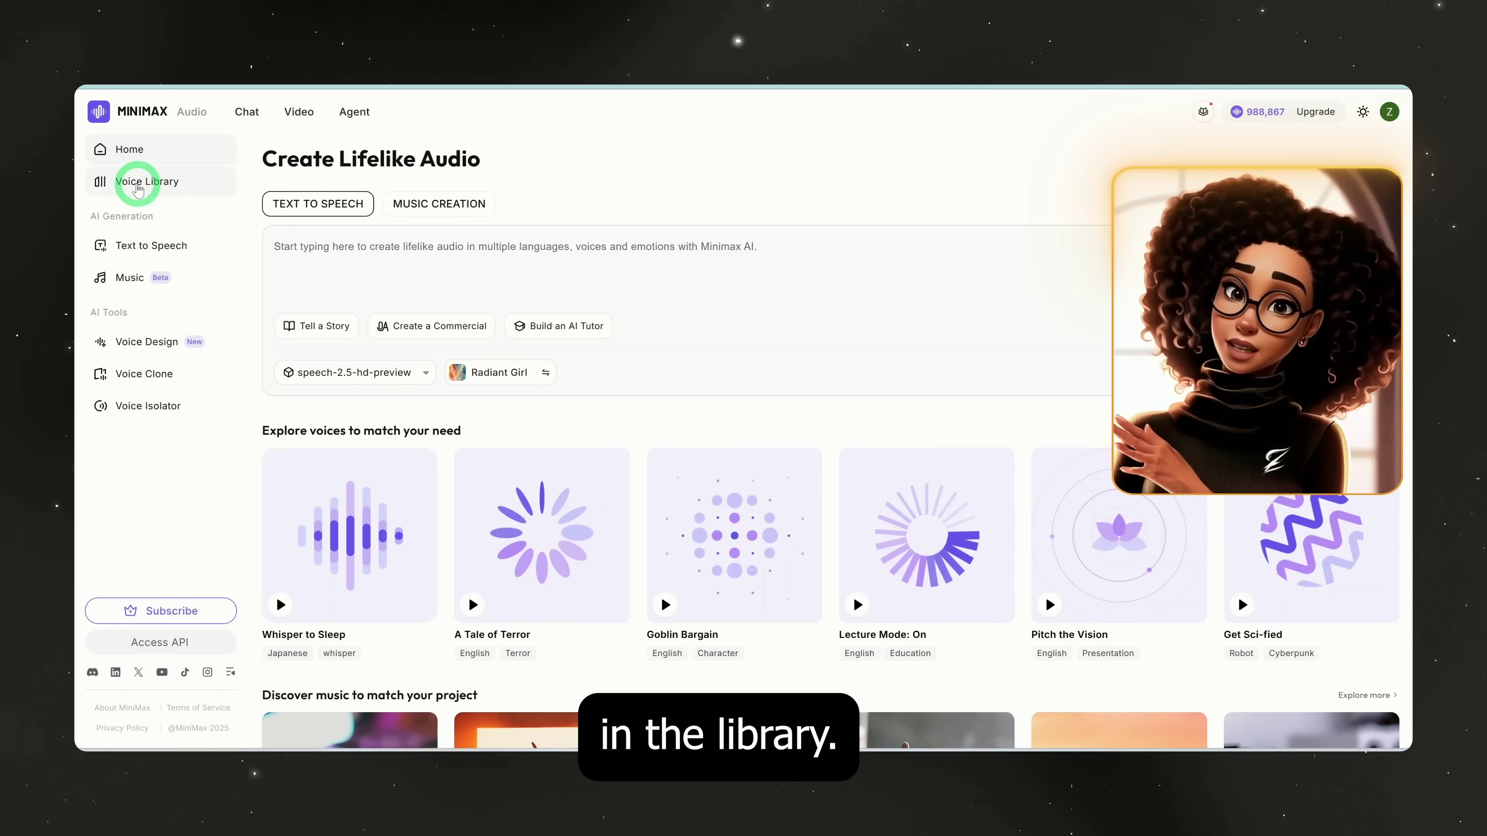
- Open the Voice Library and show its full Library of voices
click(137, 188)
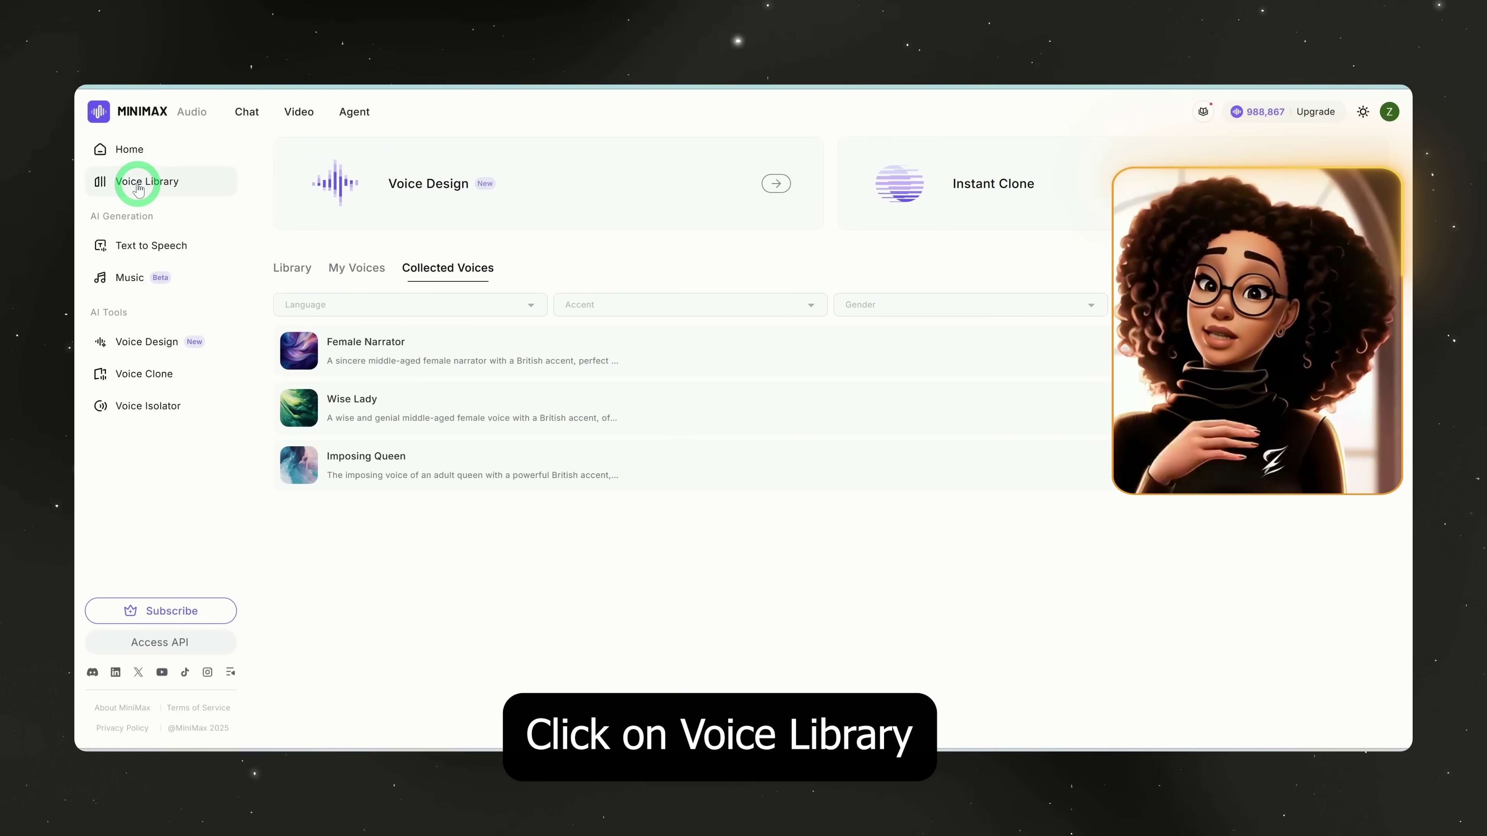
click(277, 275)
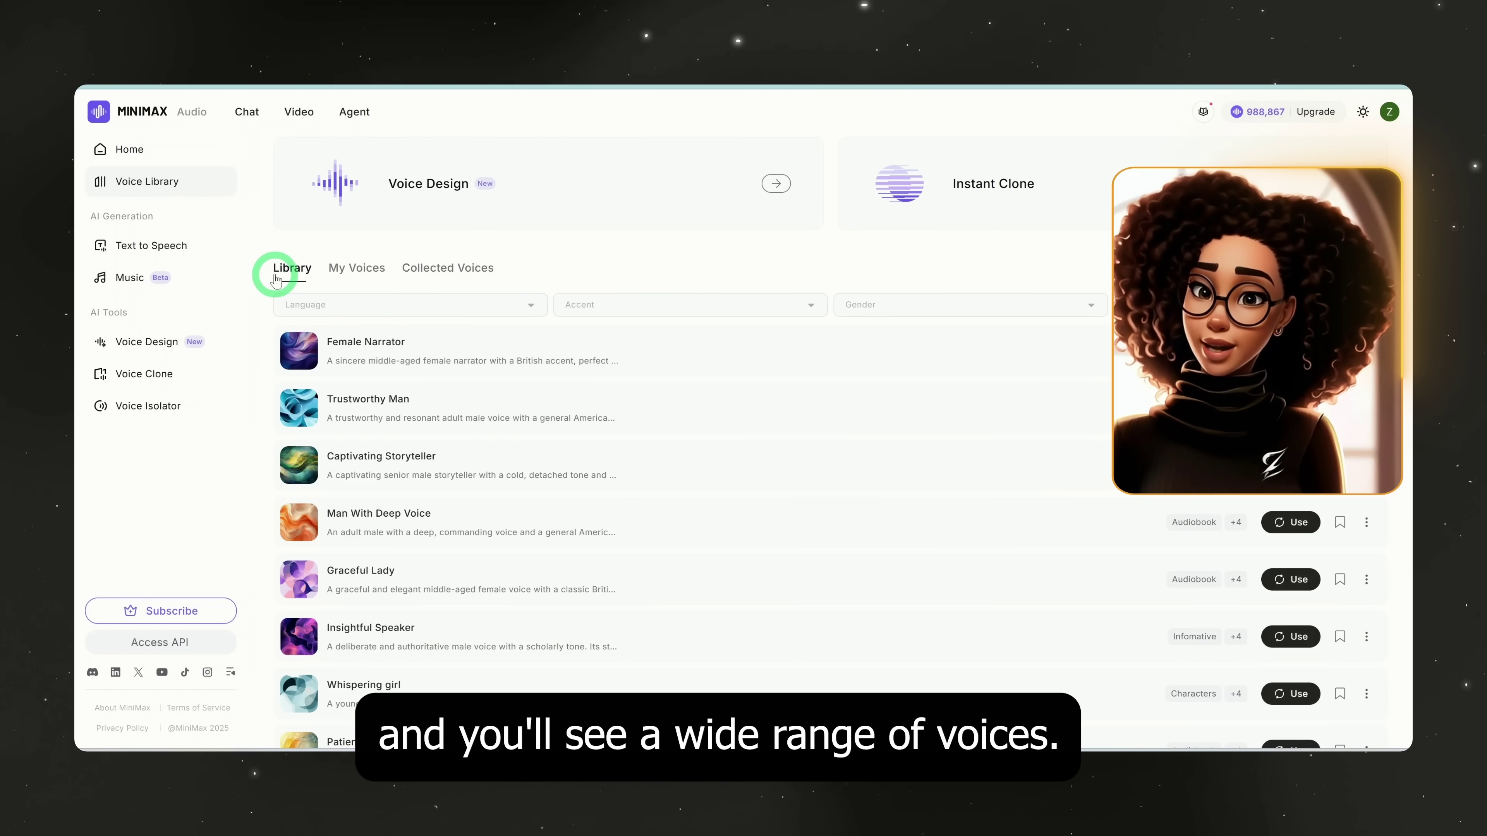
scroll(797, 614, down, 10)
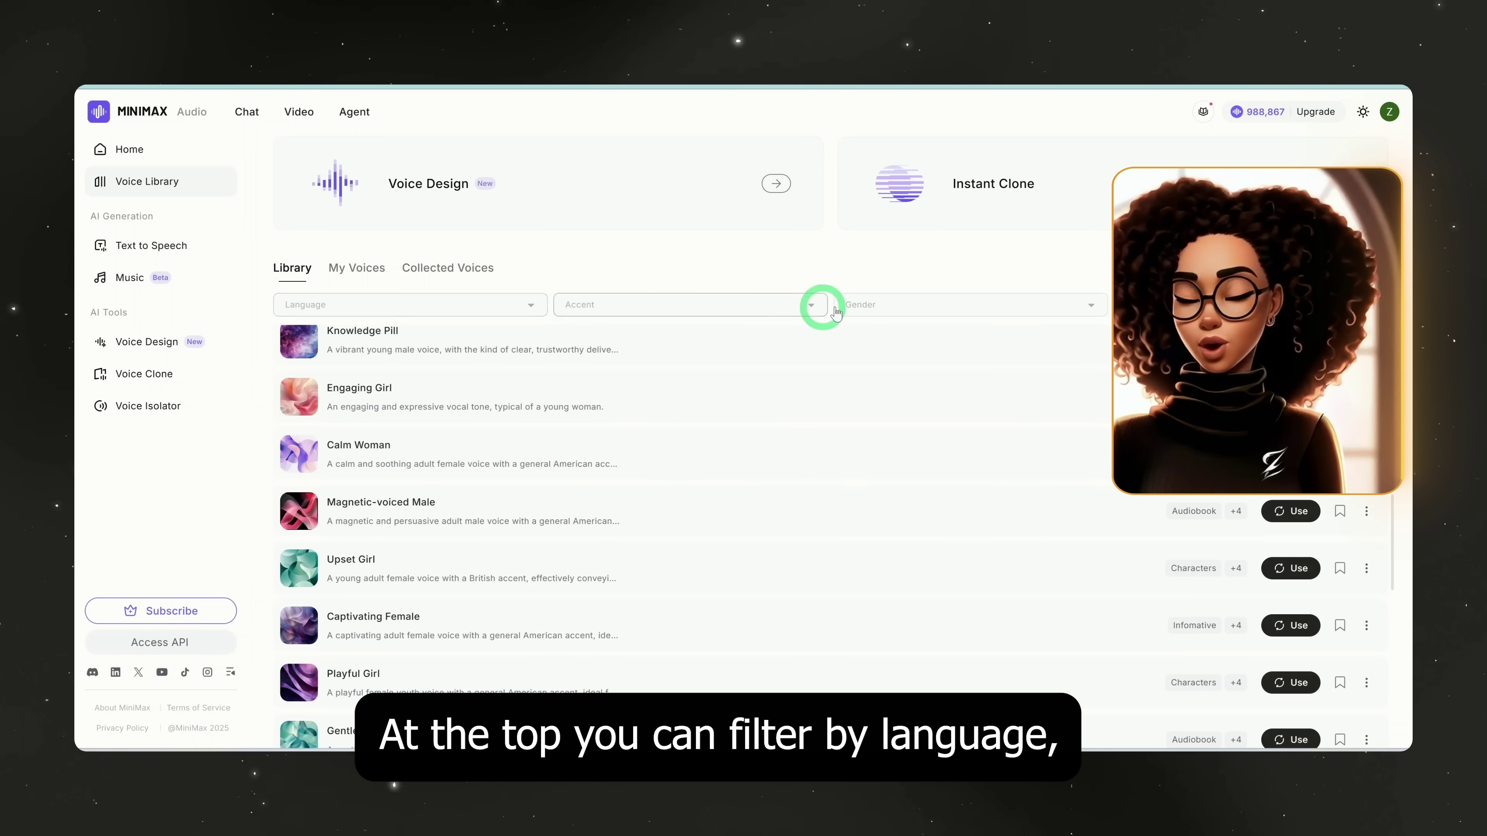
- Try the Language, Accent, Gender and Age filters on the voice list
click(467, 311)
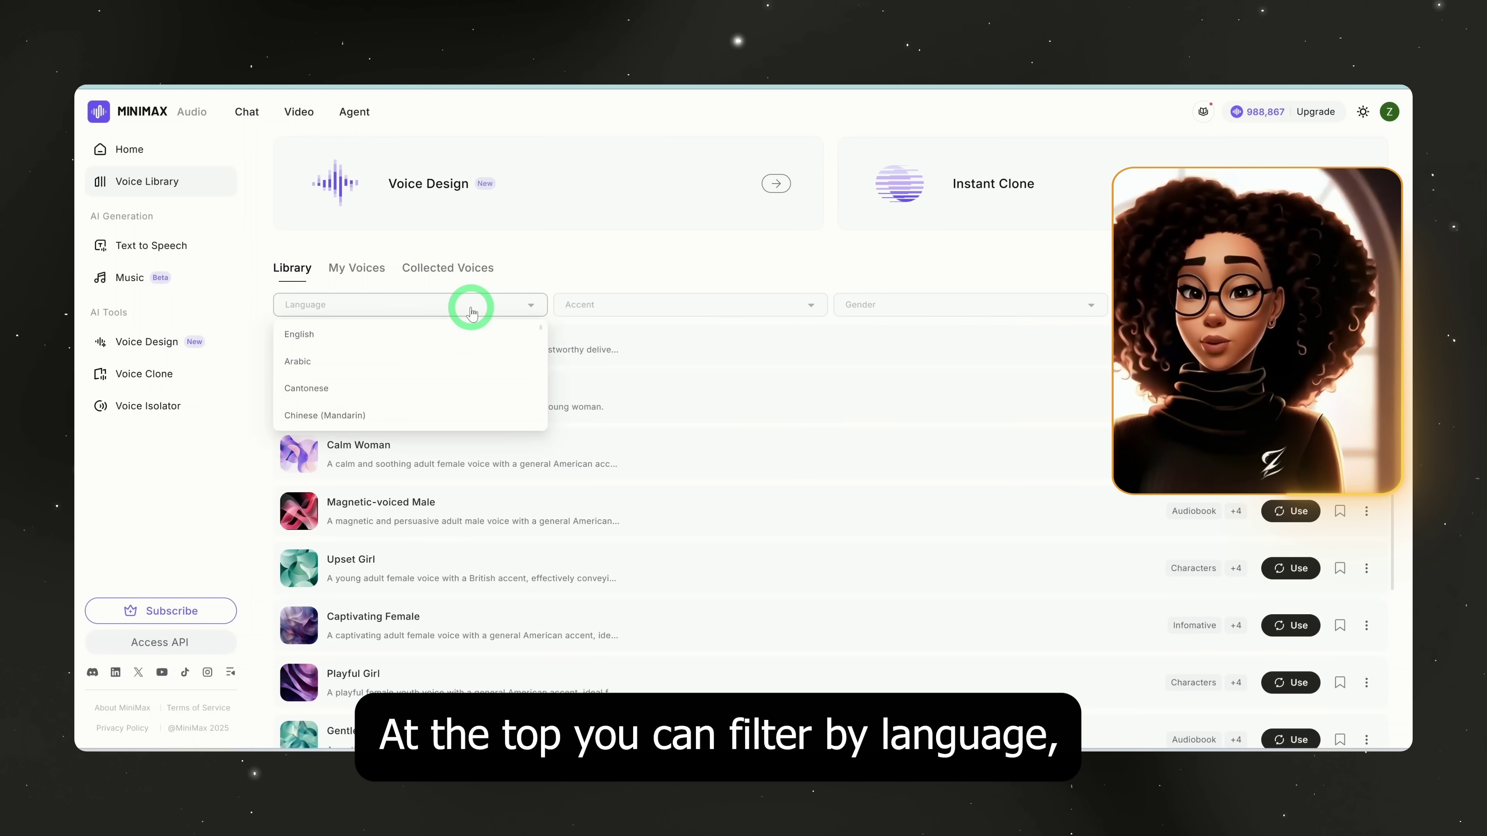
click(603, 310)
click(888, 310)
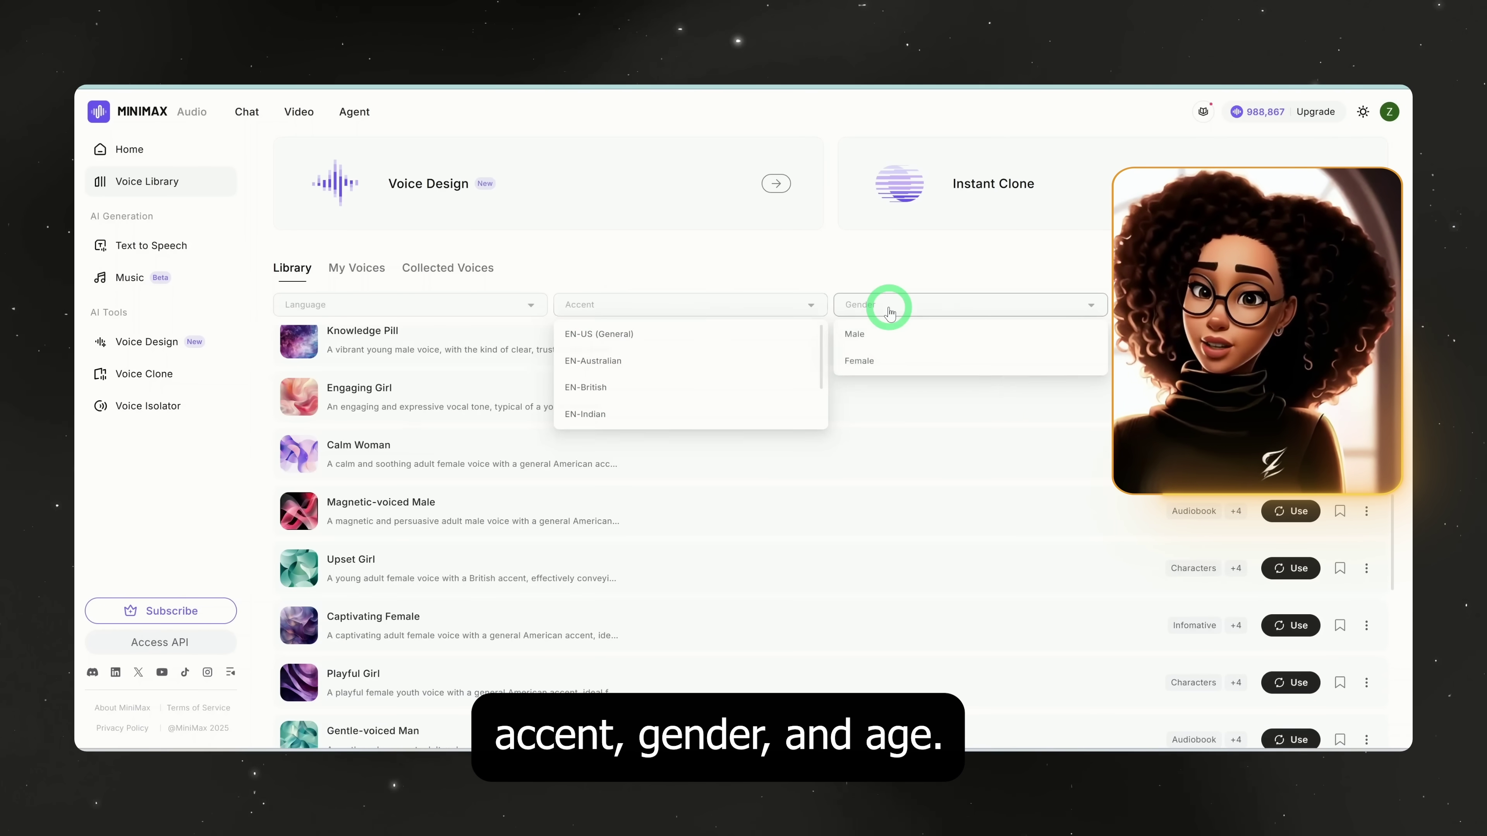
click(1145, 305)
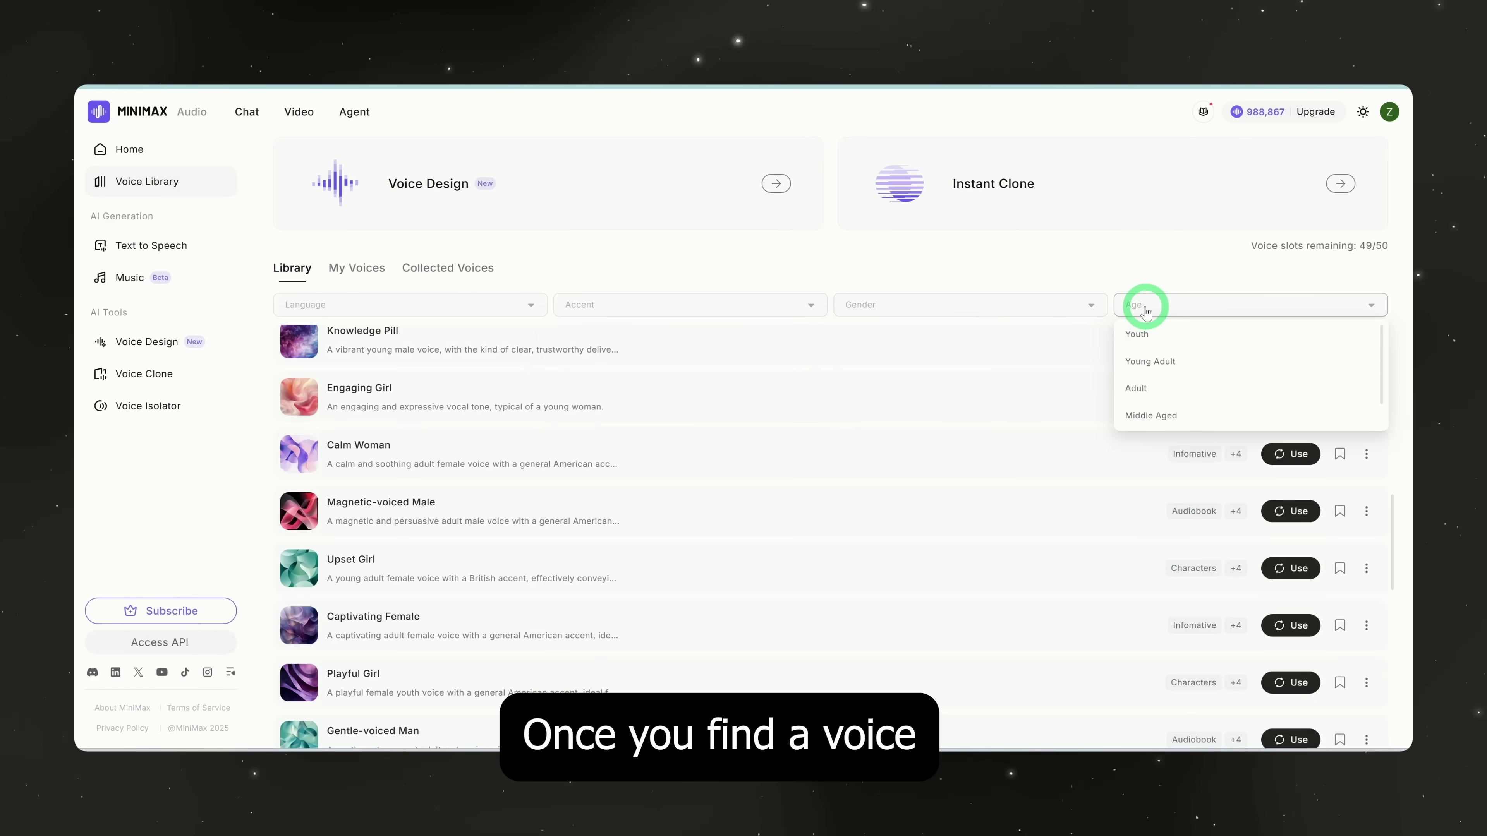
scroll(802, 662, down, 5)
scroll(802, 661, down, 2)
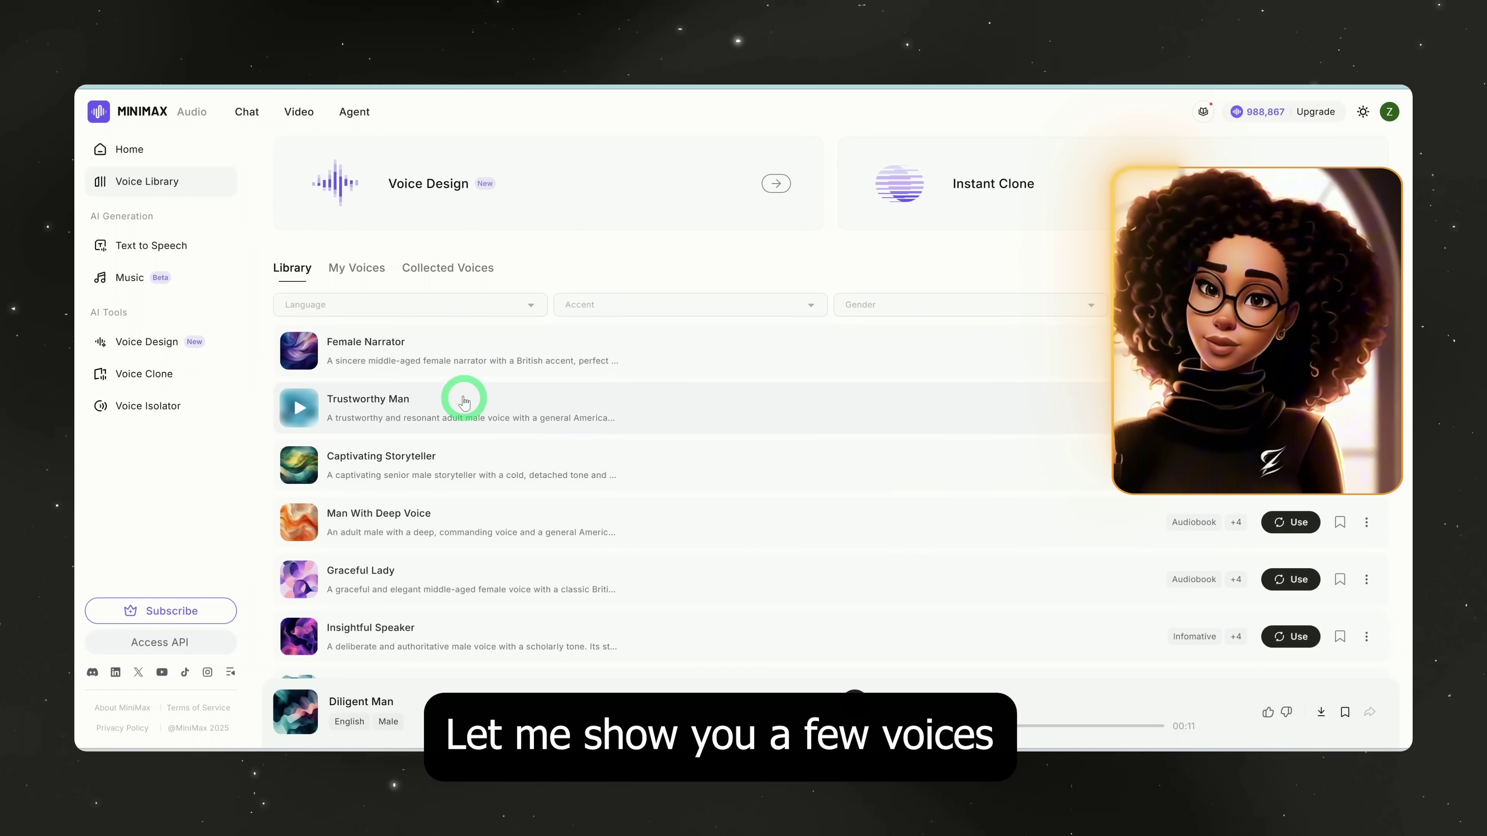
- Preview the Female Narrator and Wise Lady collected voices, then pause the Wise Lady sample
click(447, 269)
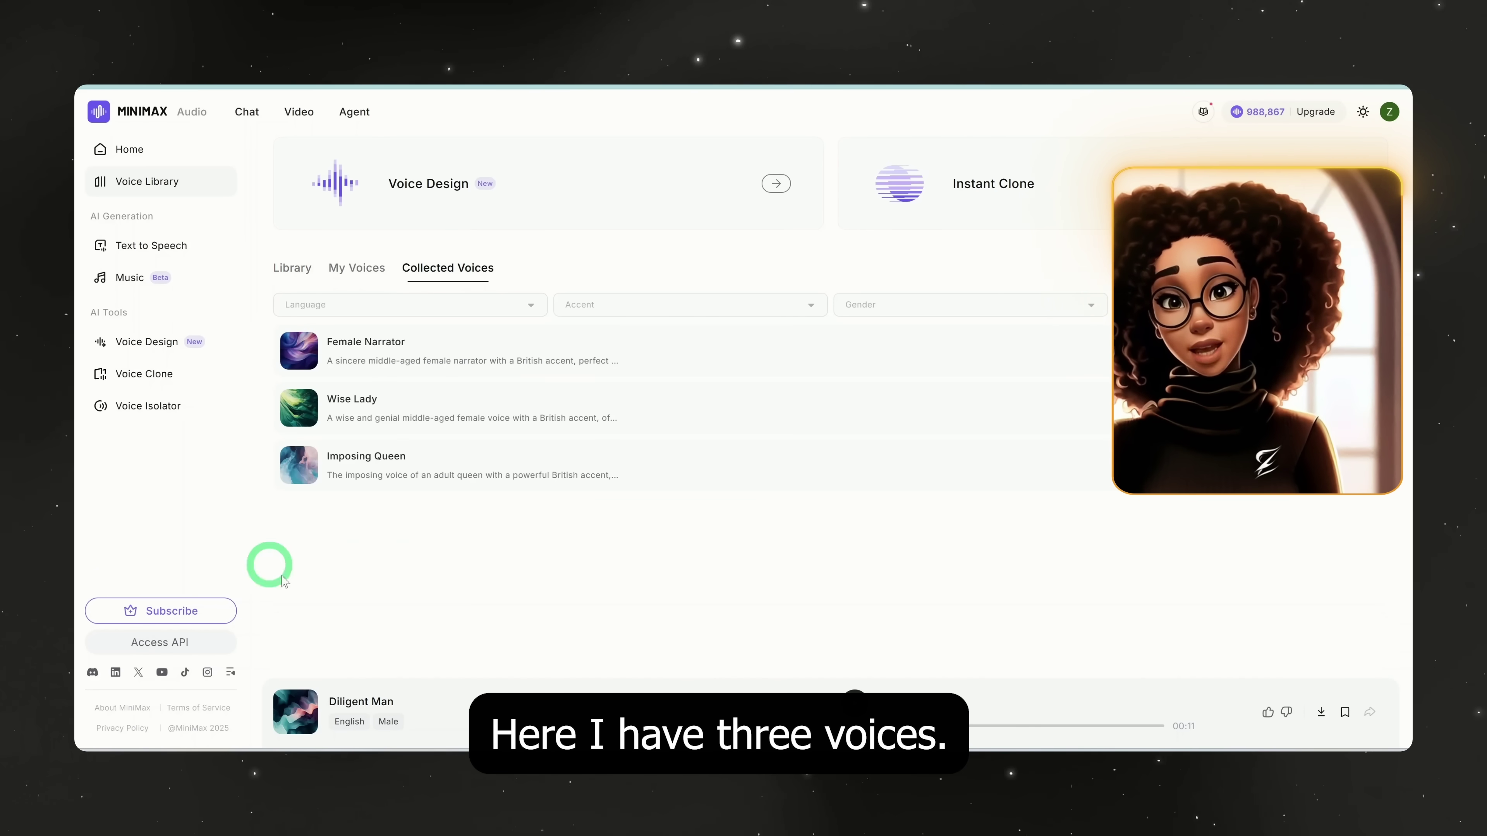
click(298, 352)
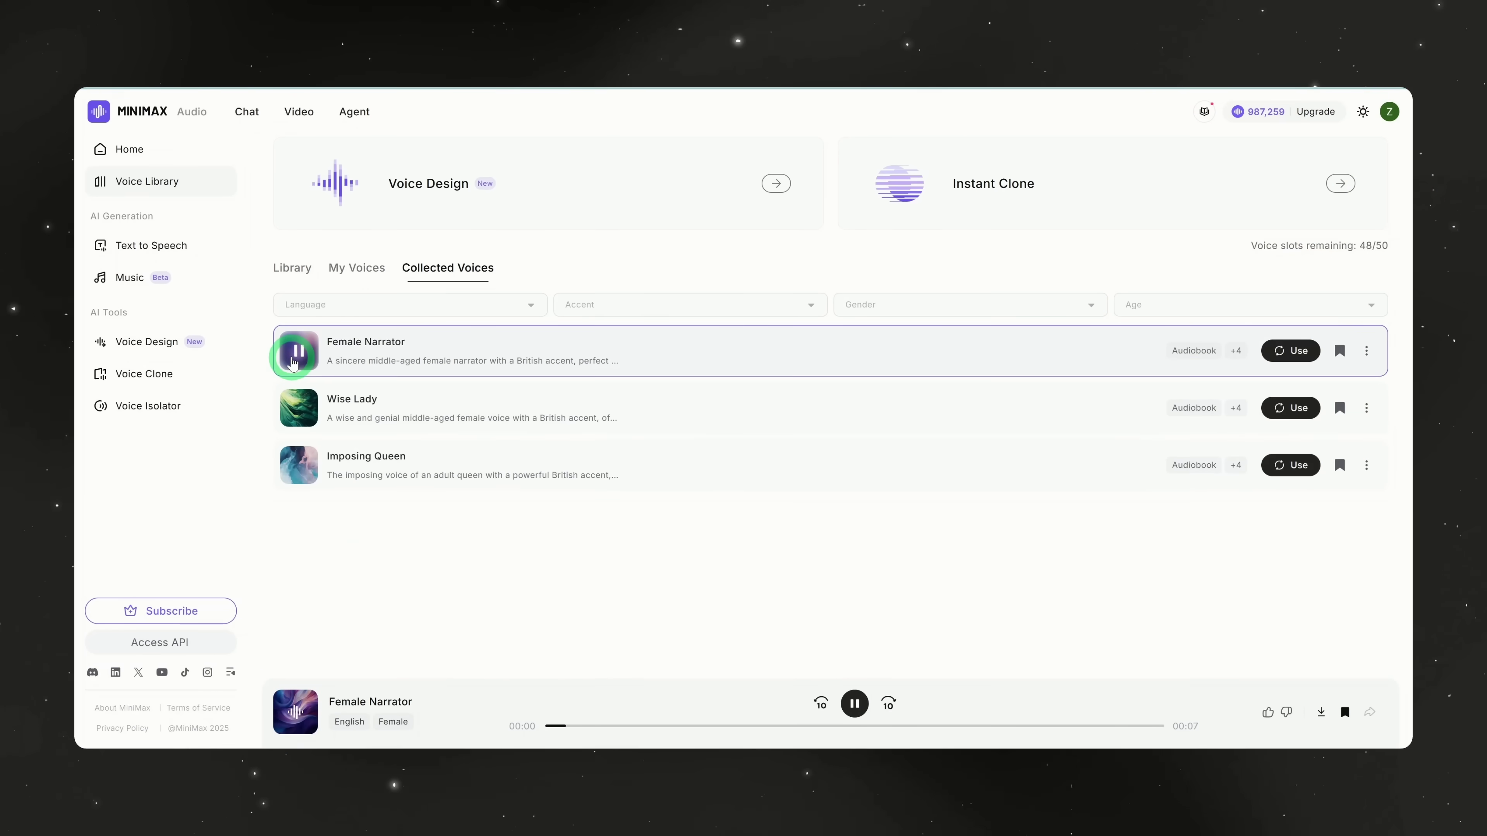
mouse_move(310, 368)
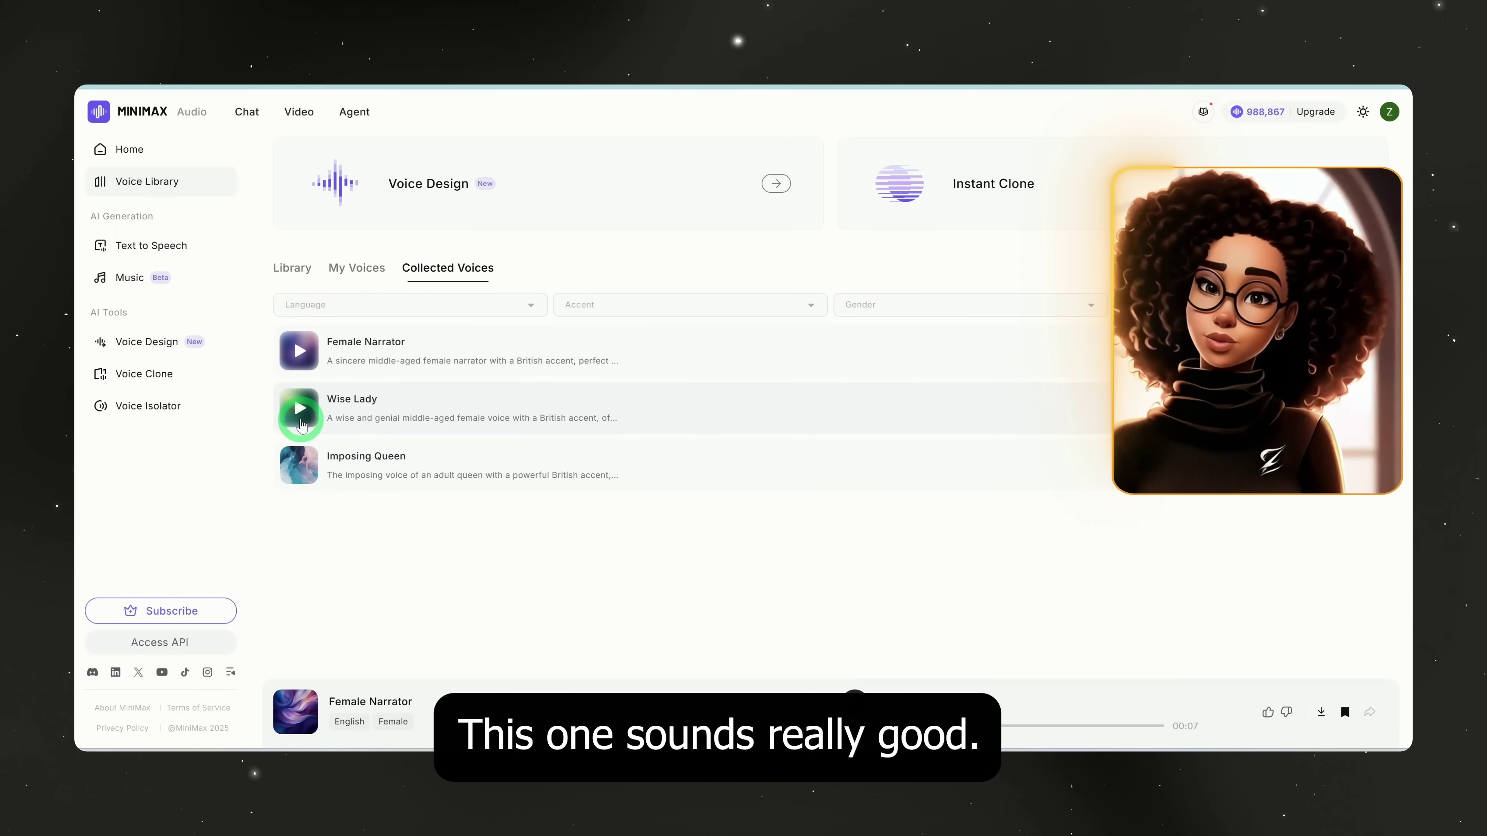
click(300, 422)
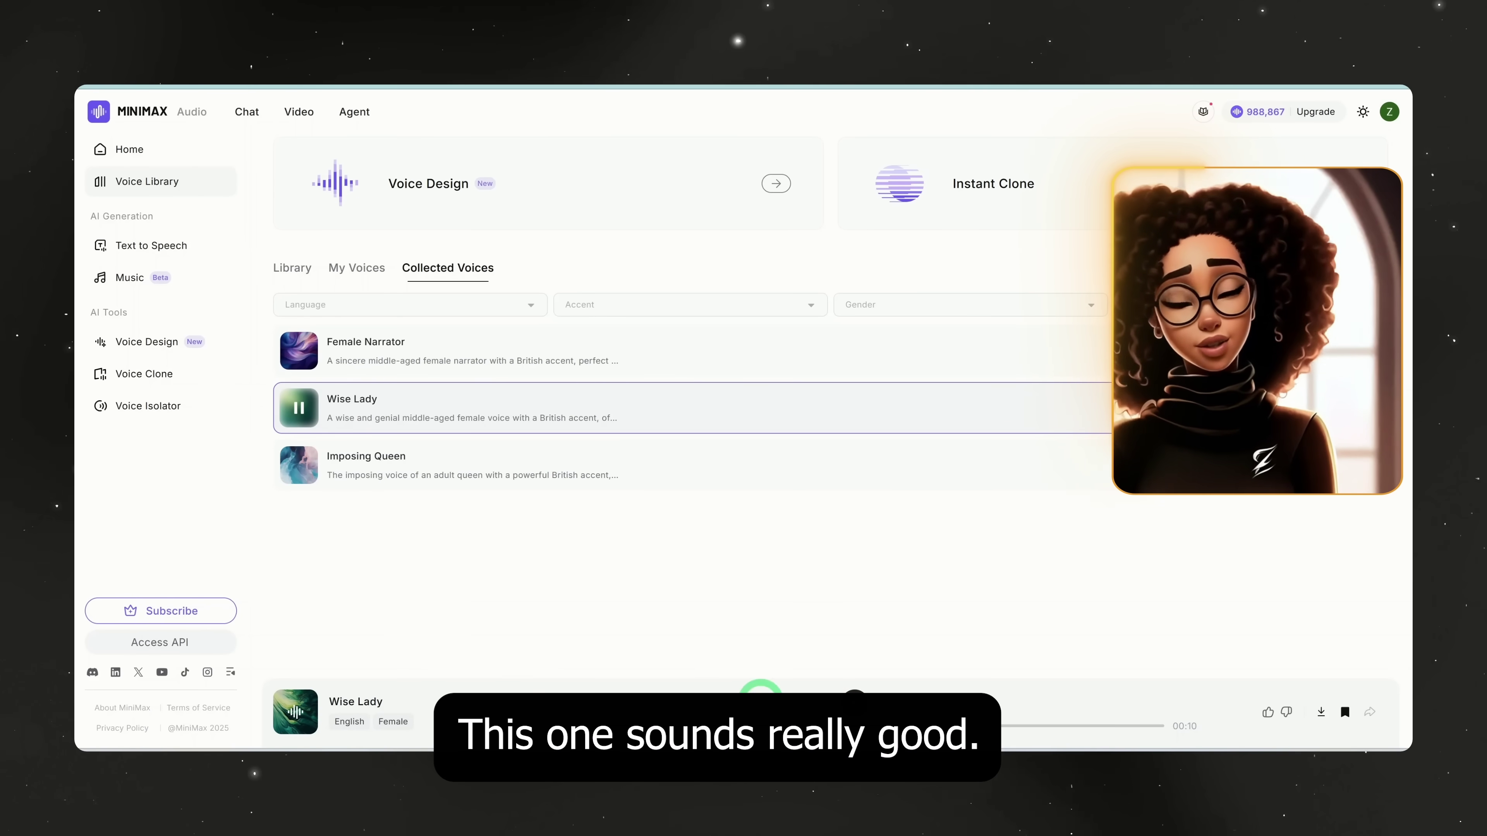
click(845, 494)
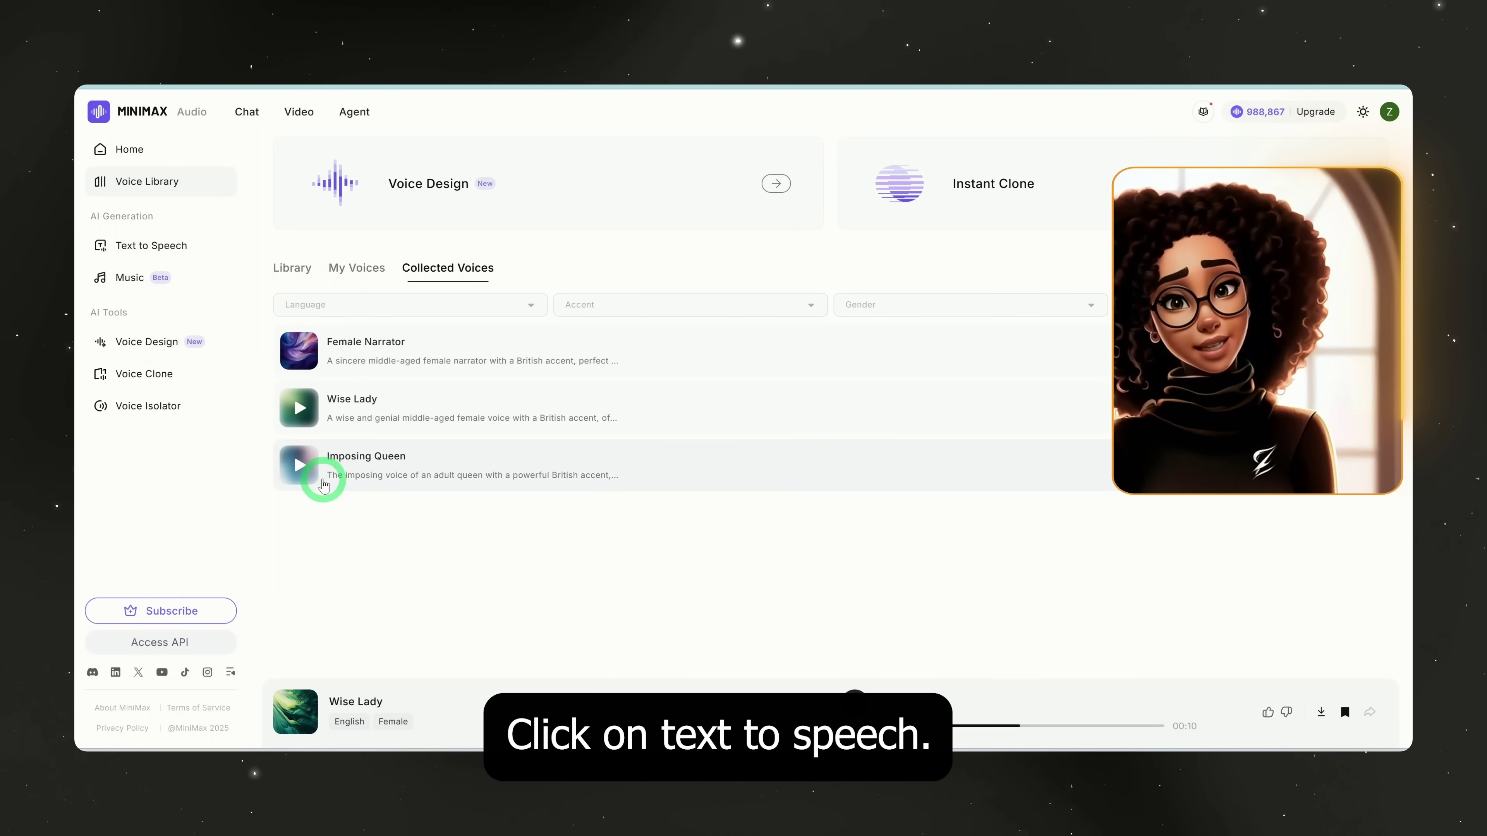
- Bring up Text to Speech with the story script and show the speech model list
click(151, 258)
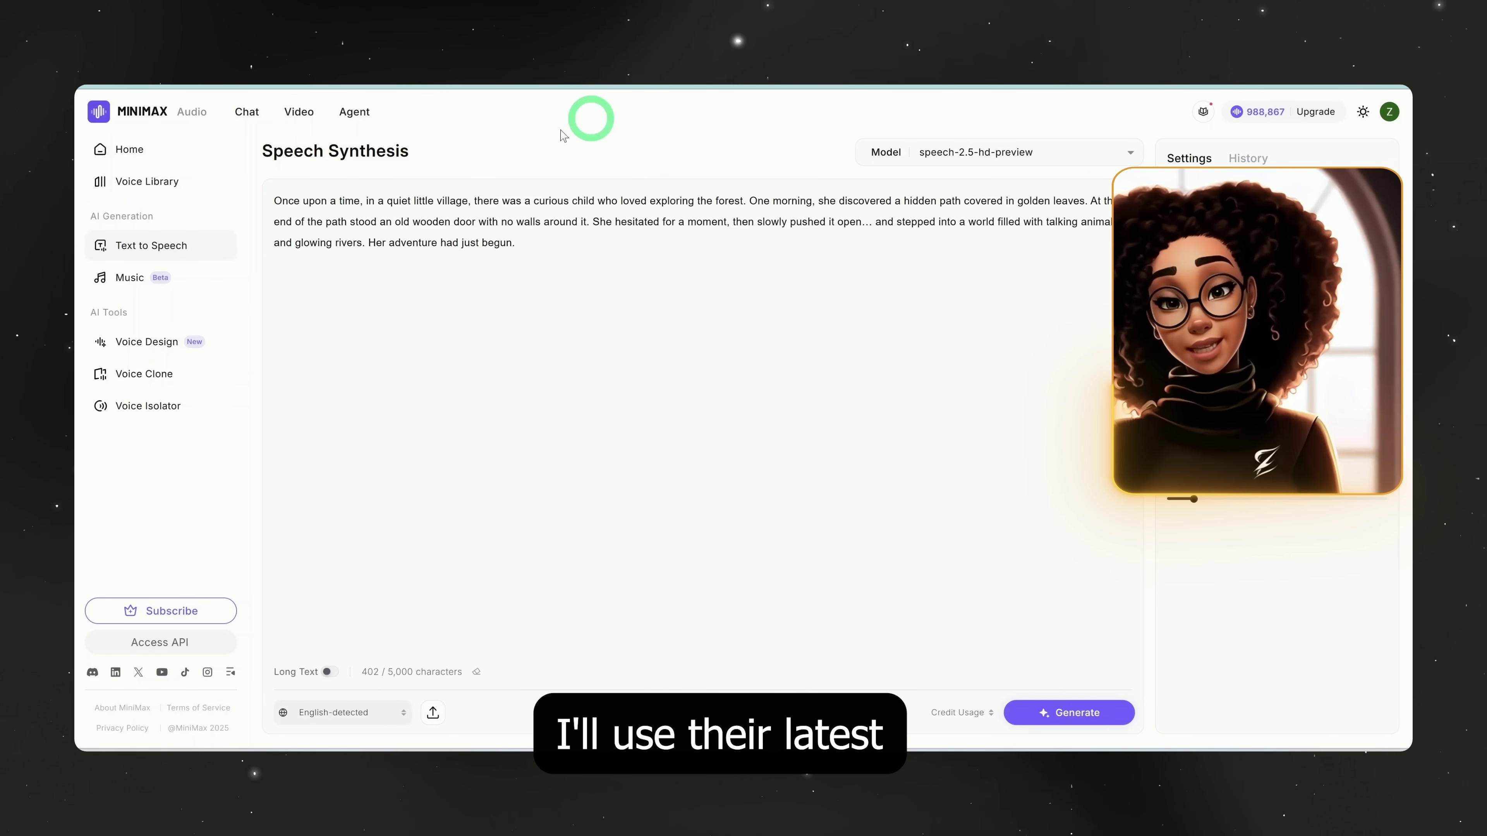
click(1076, 153)
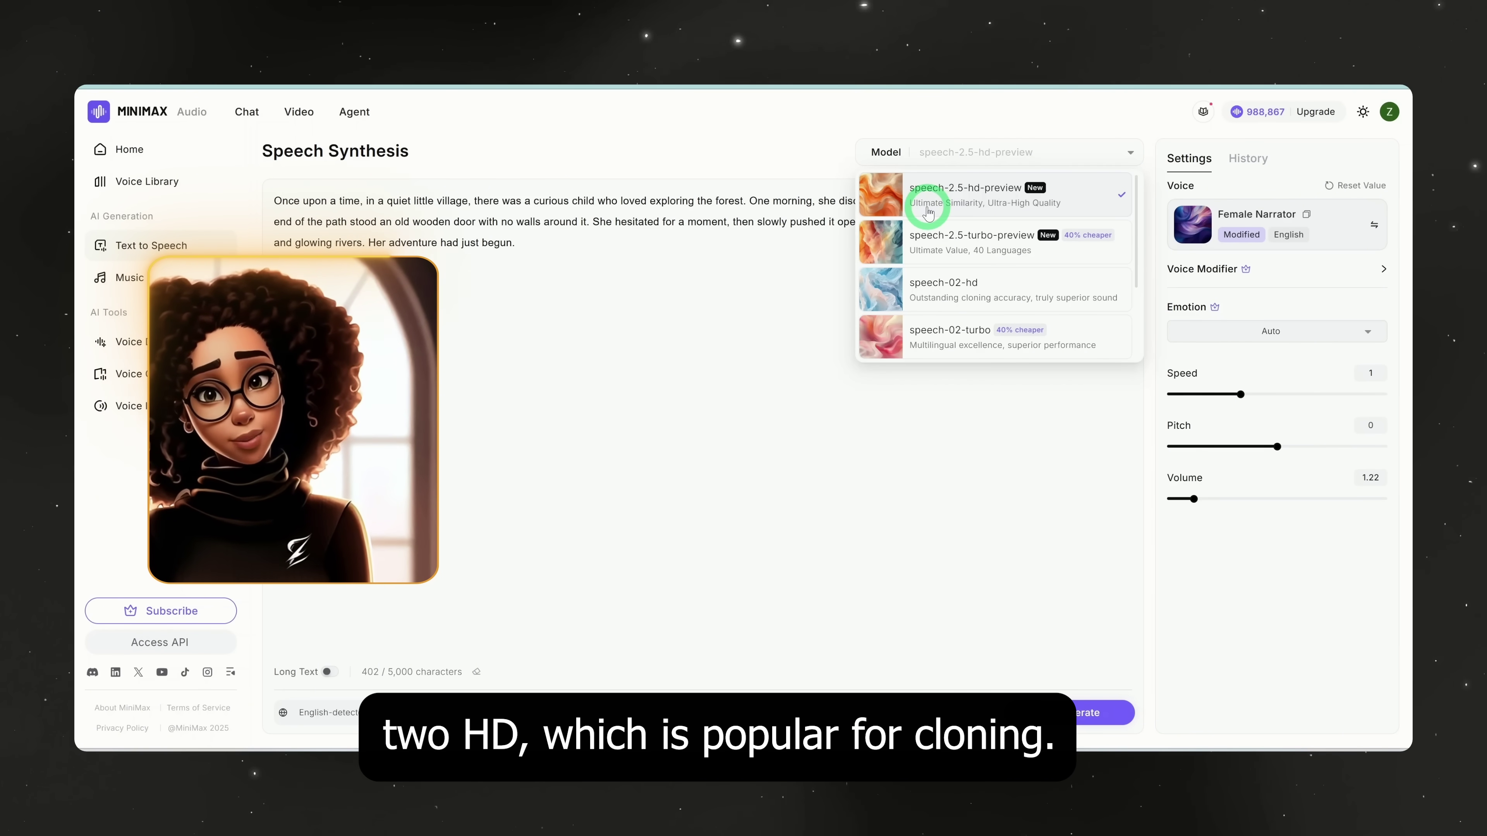
- Keep speech-2.5-hd-preview and confirm Female Narrator is the selected voice
click(1365, 225)
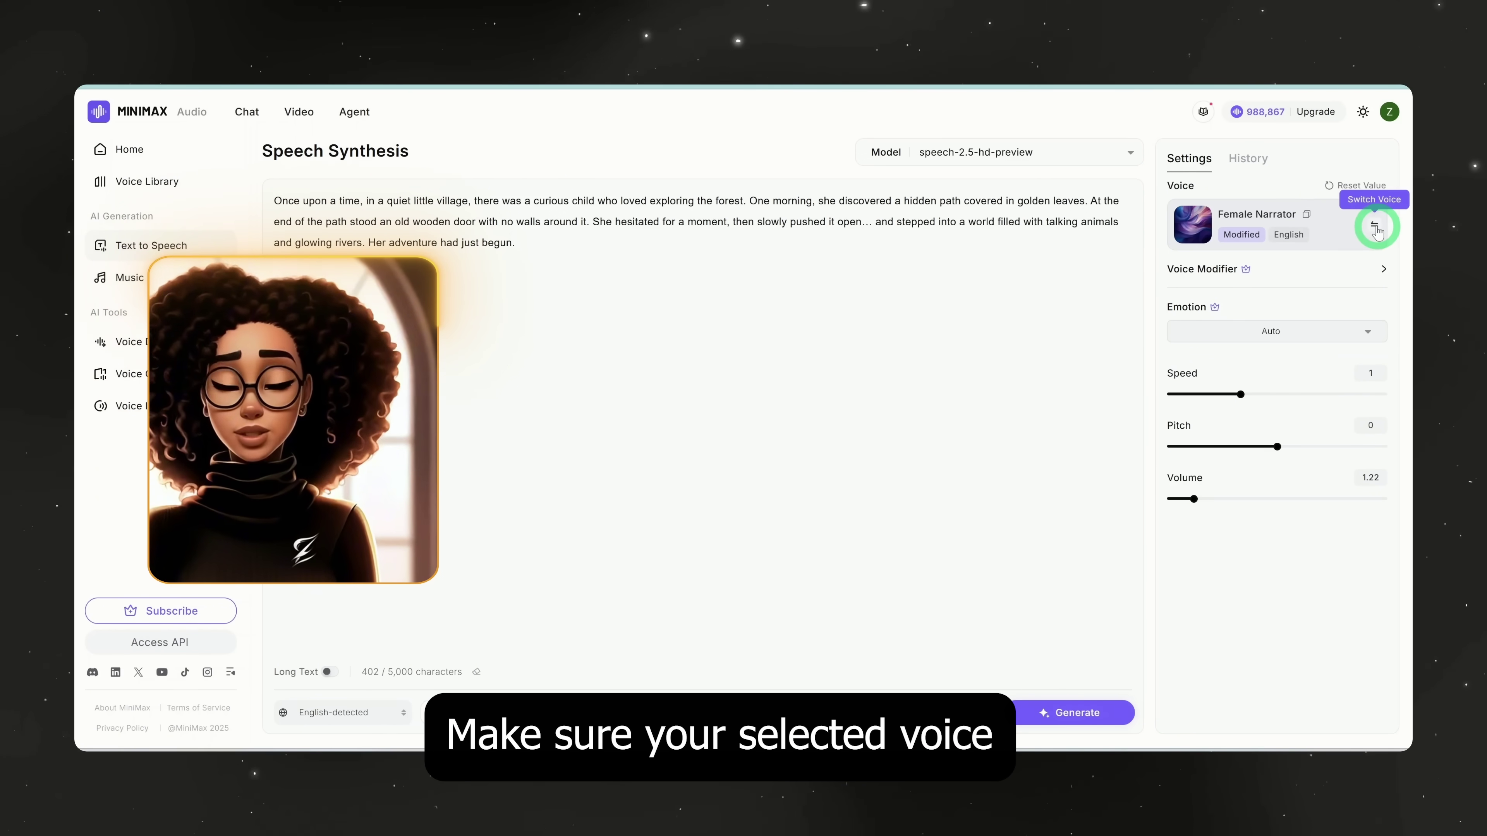
click(1376, 229)
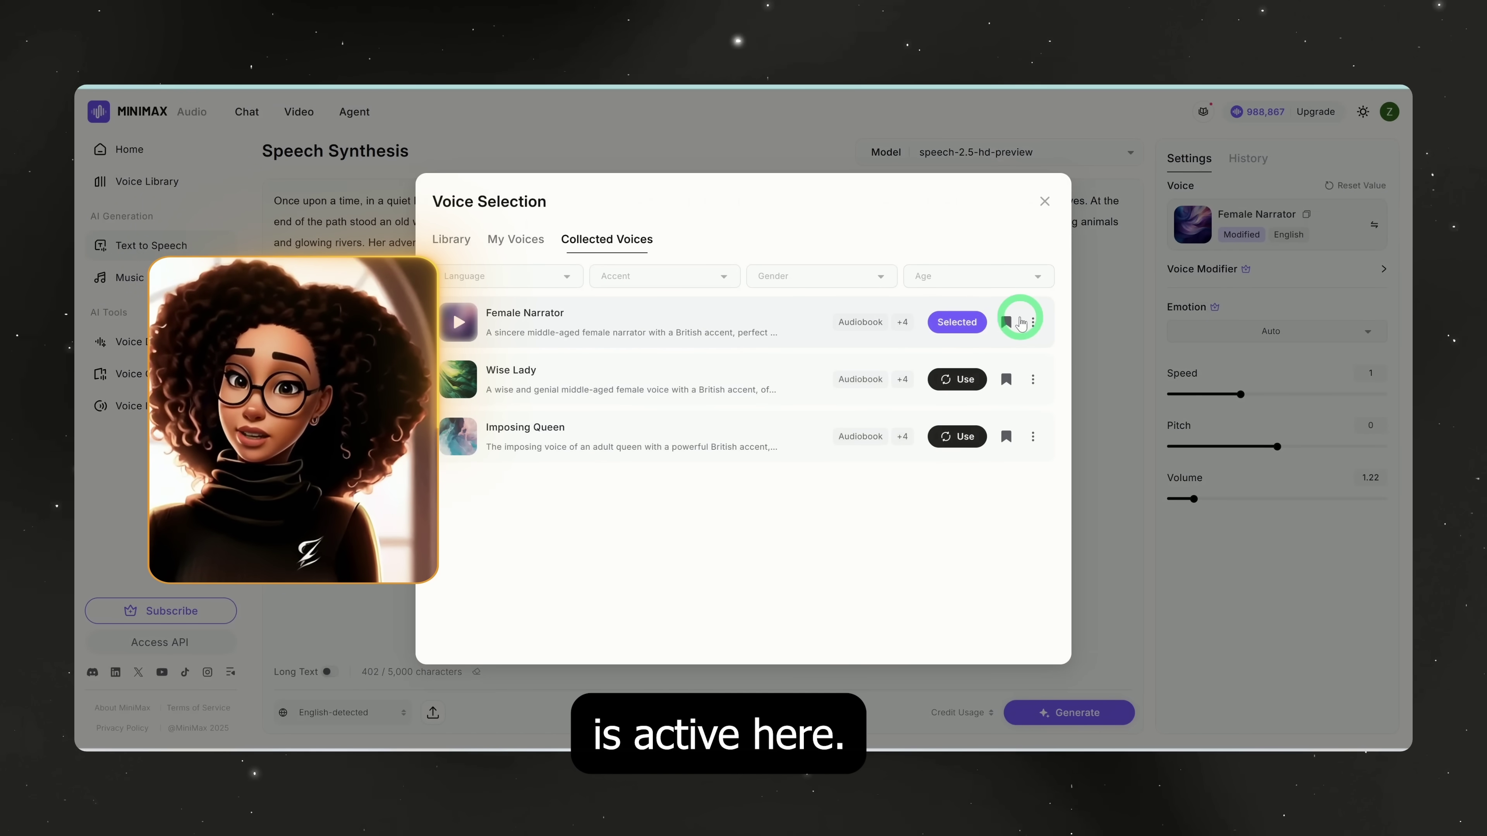
click(1044, 202)
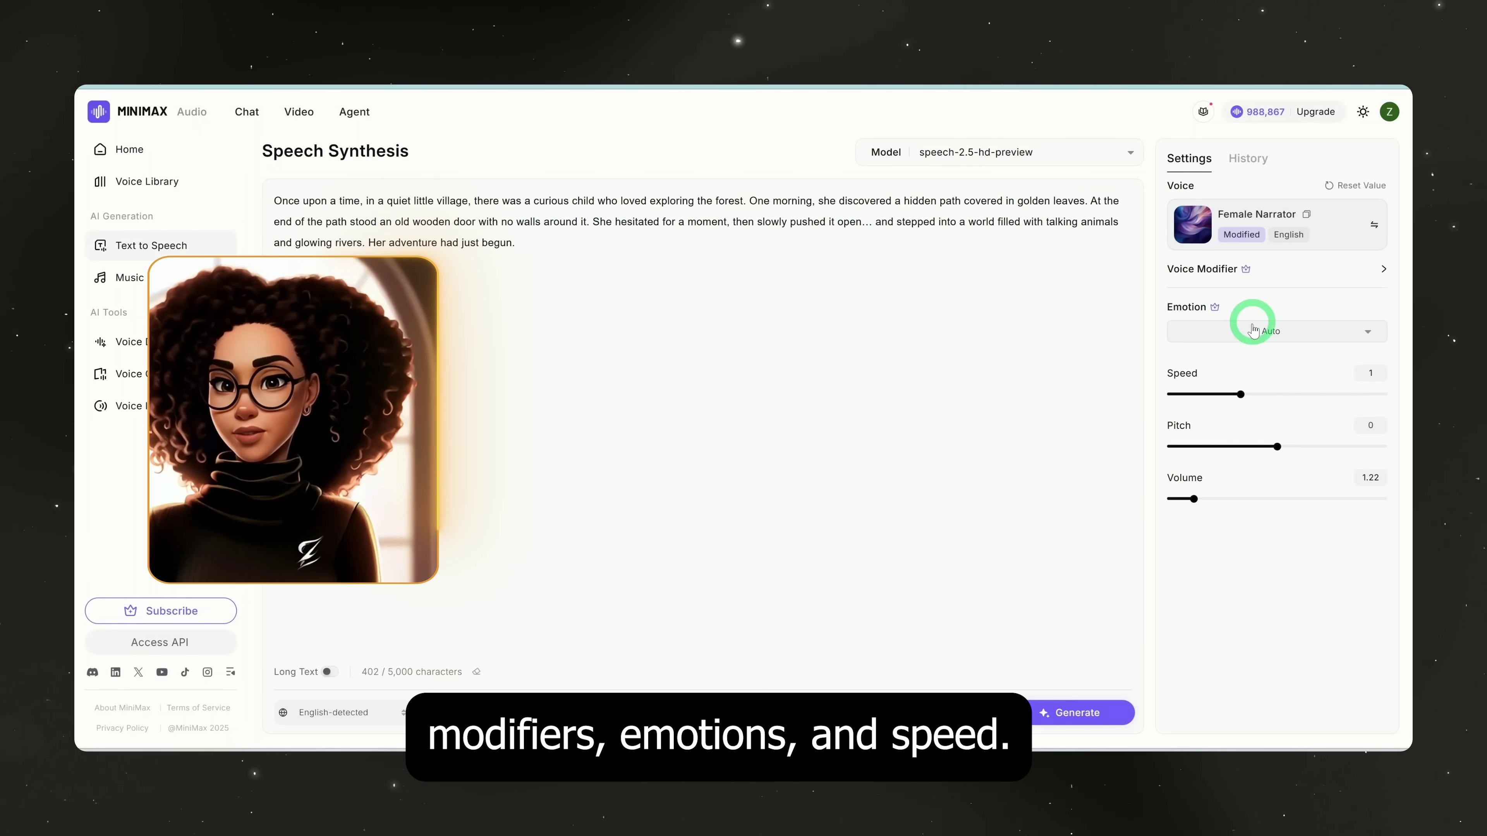
- Check the Voice Modifier panel, return to settings, and play the story narration
click(1354, 264)
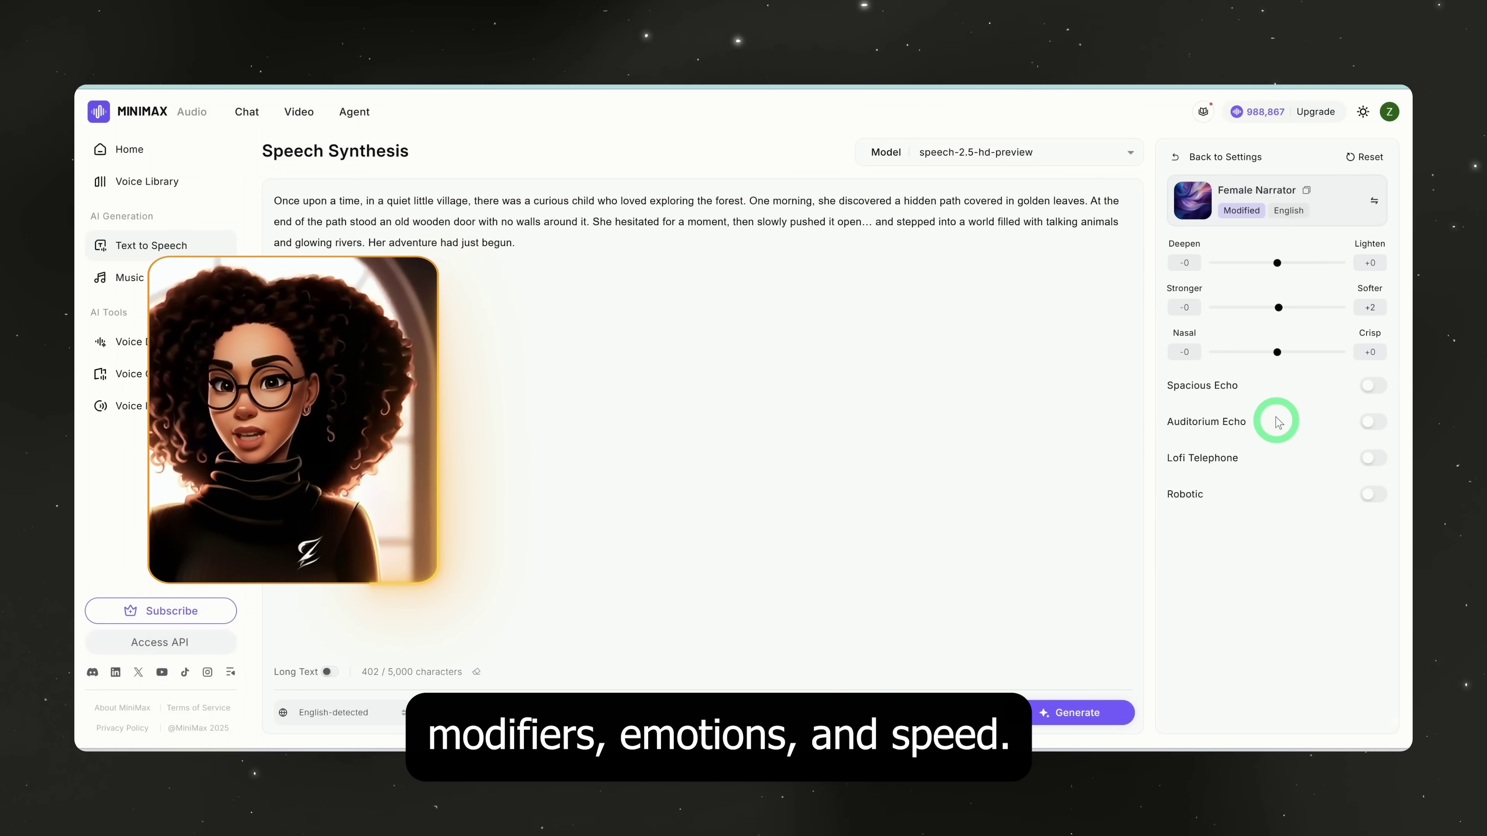
click(1177, 161)
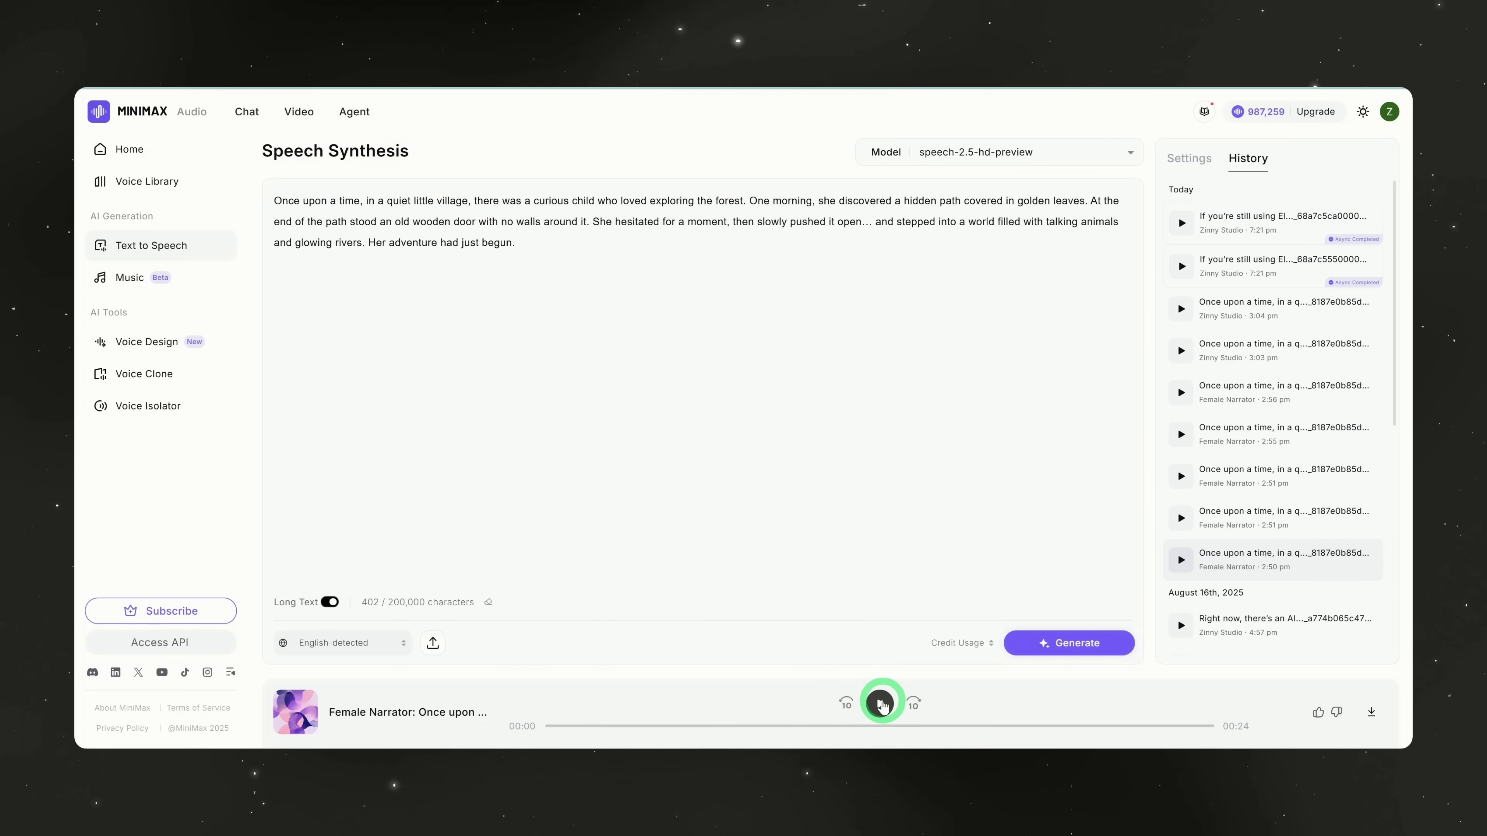
click(881, 703)
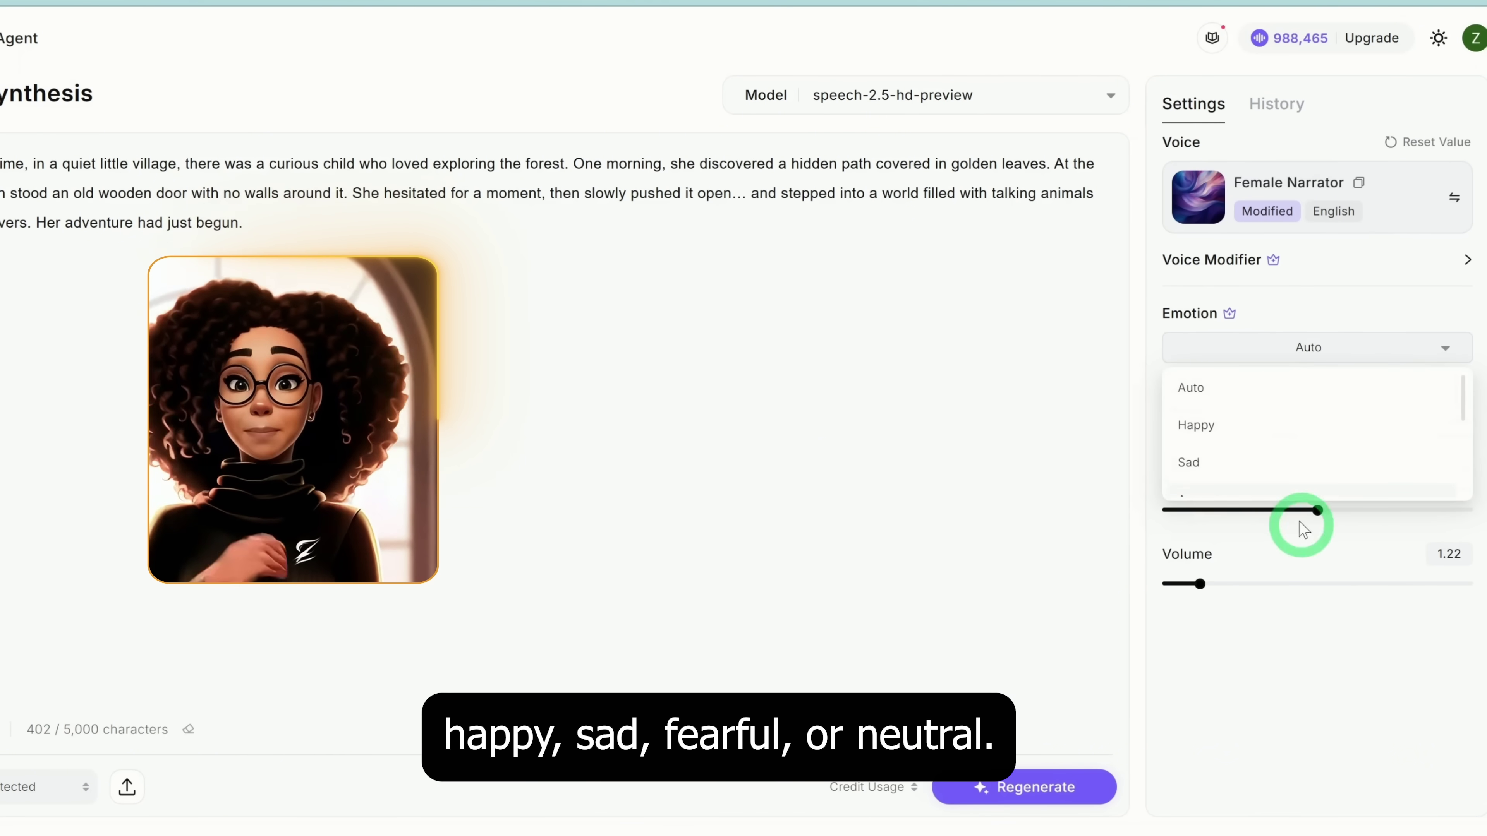
- Set the Female Narrator's emotion to Neutral and regenerate the story voiceover
scroll(1259, 422, down, 2)
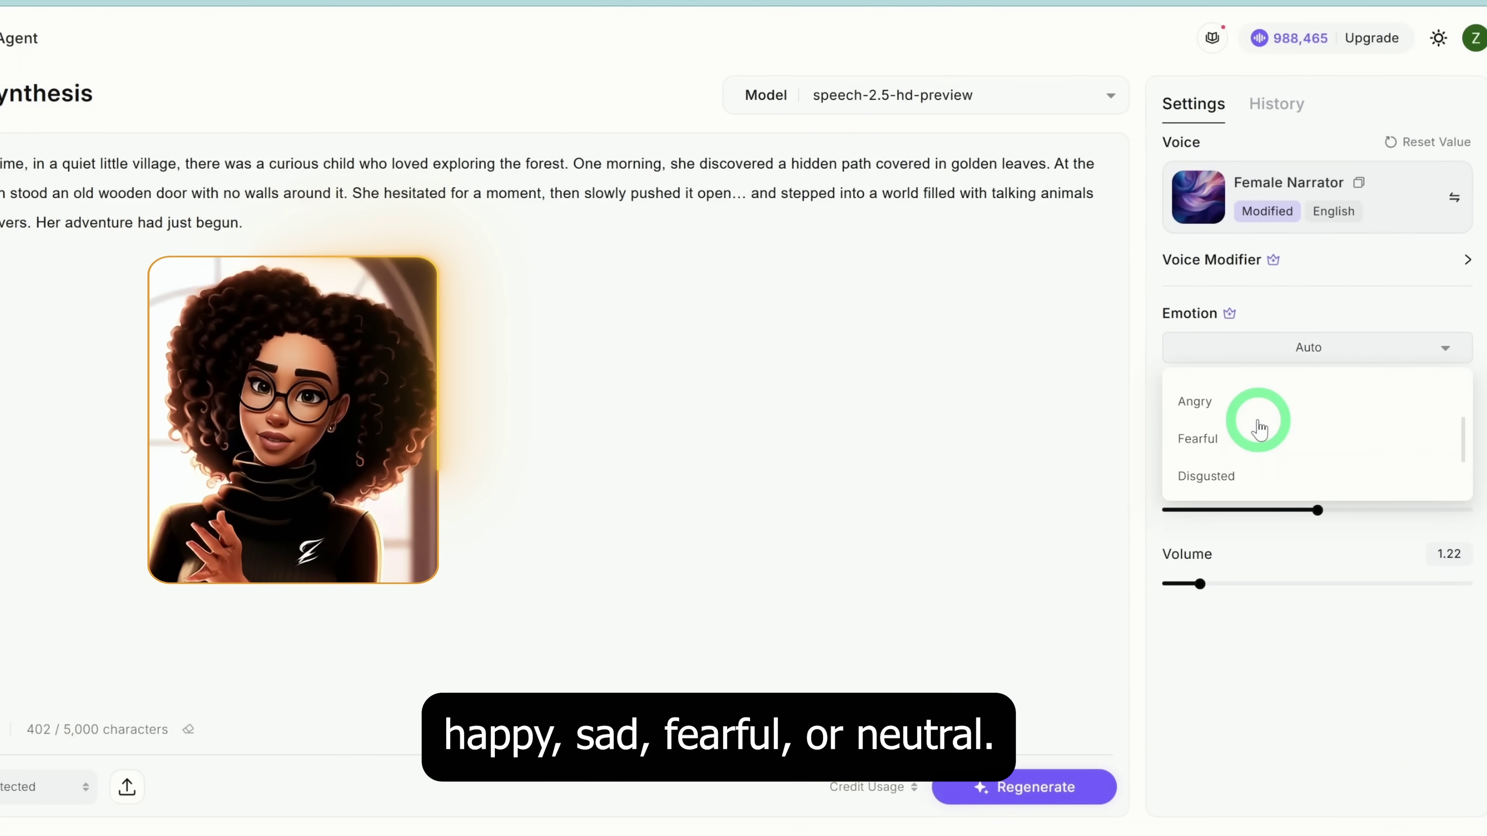
click(1197, 479)
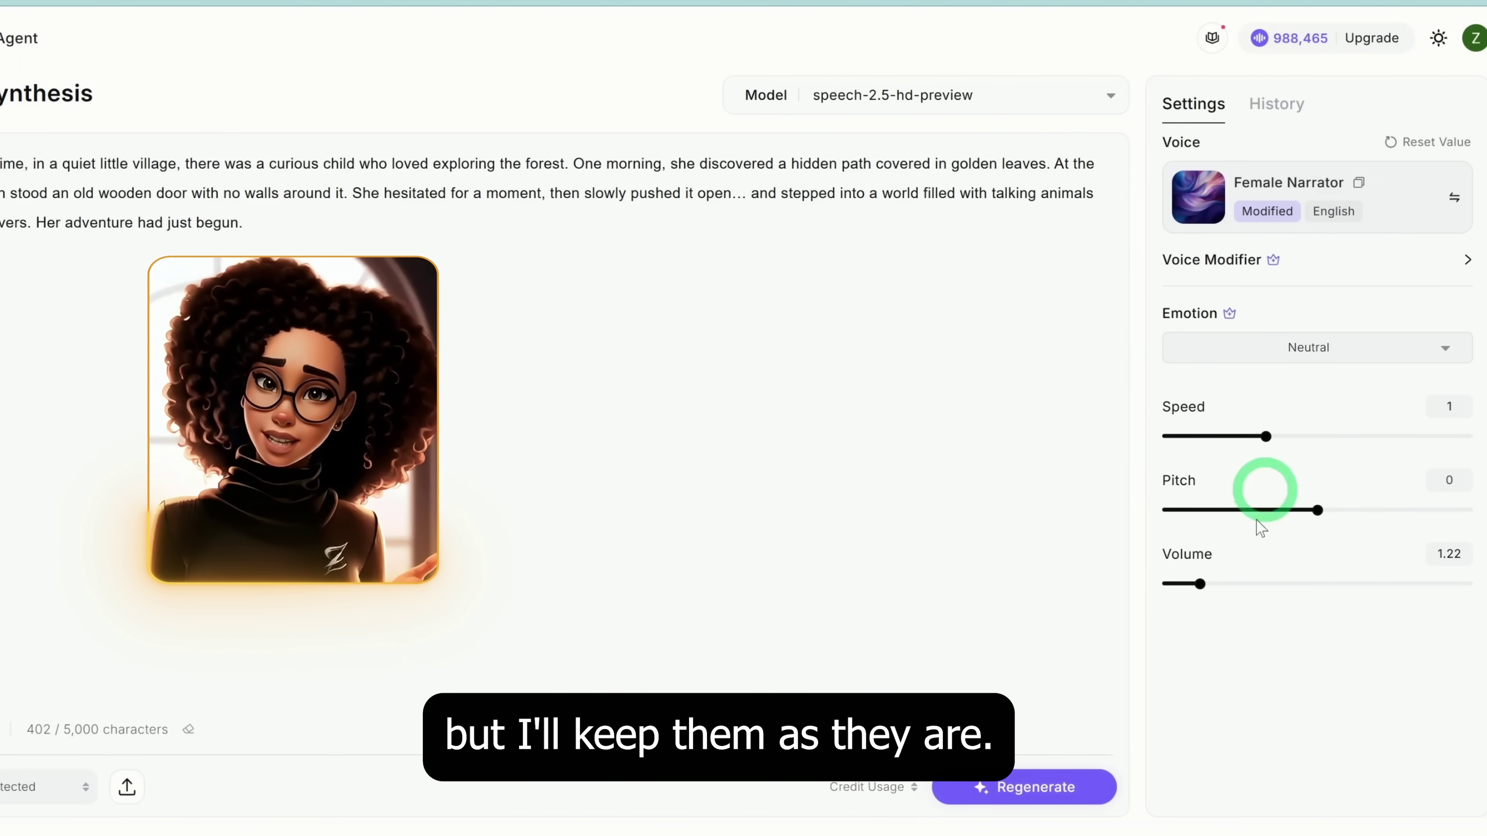
click(1021, 766)
- Replay the 2:51 pm narration, then set Stronger to -3 and Deepen to -2
click(1183, 612)
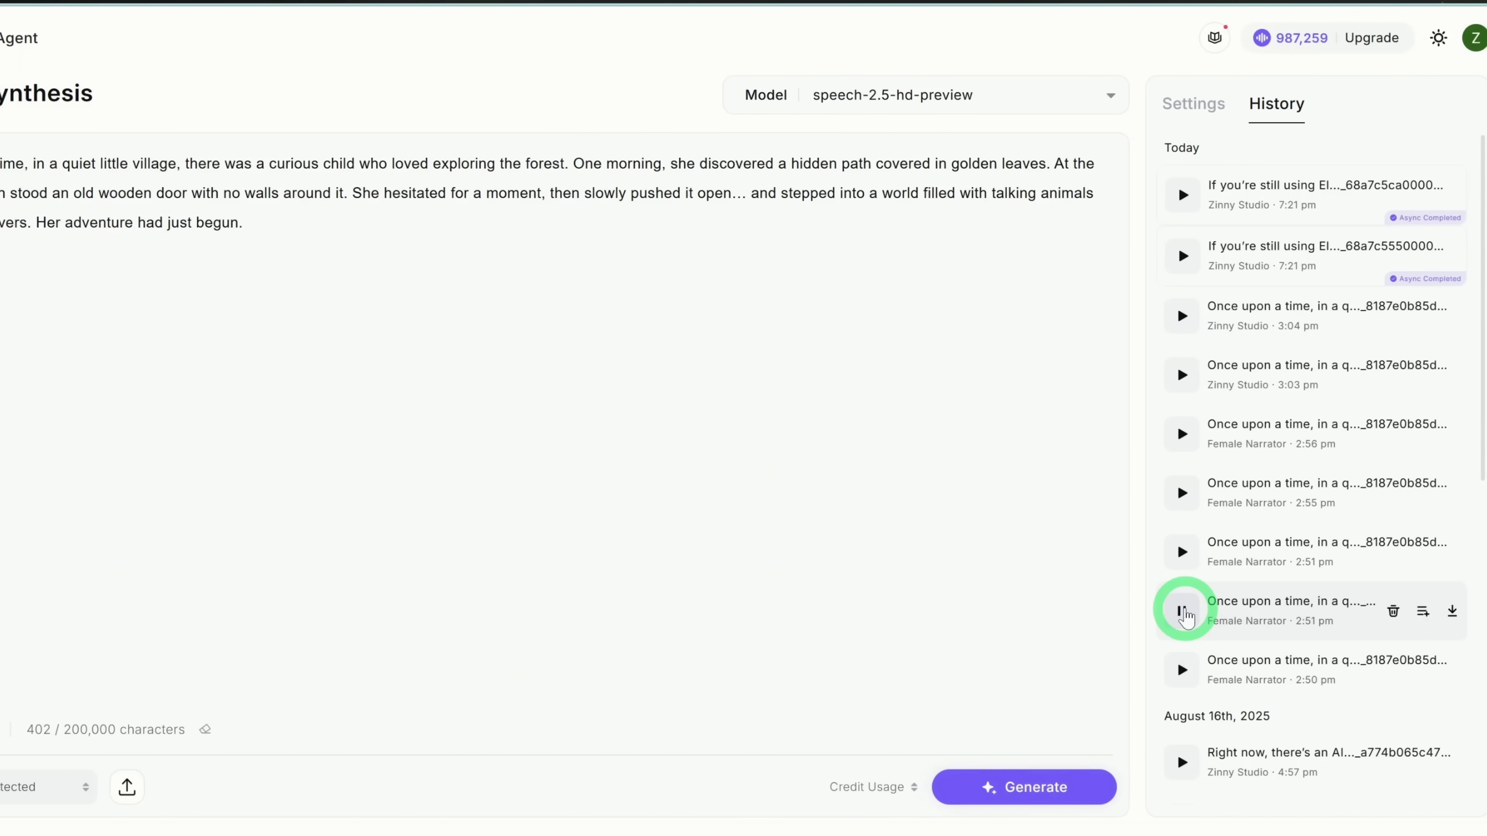
click(1184, 613)
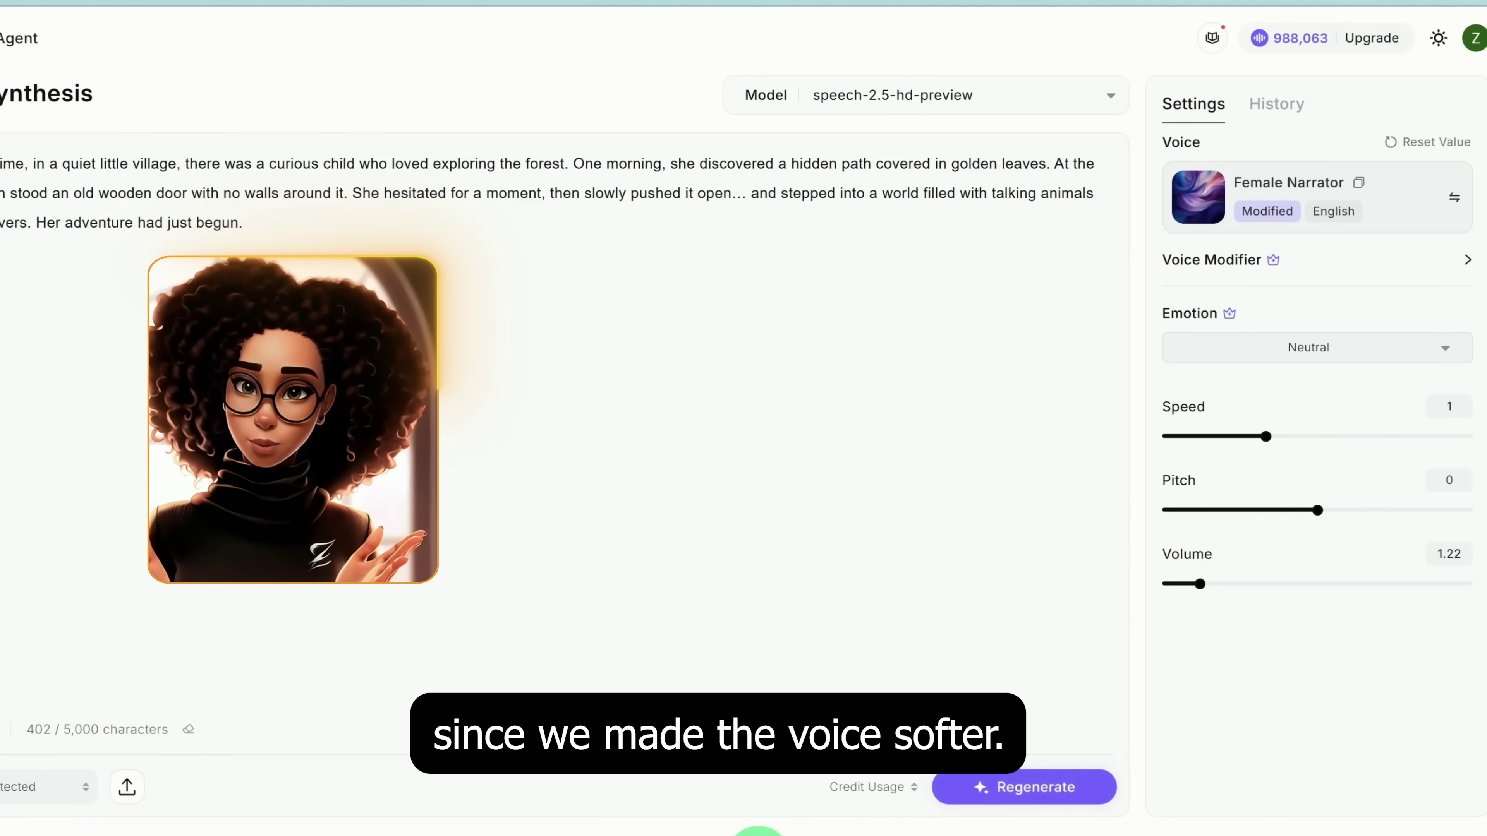
click(1411, 260)
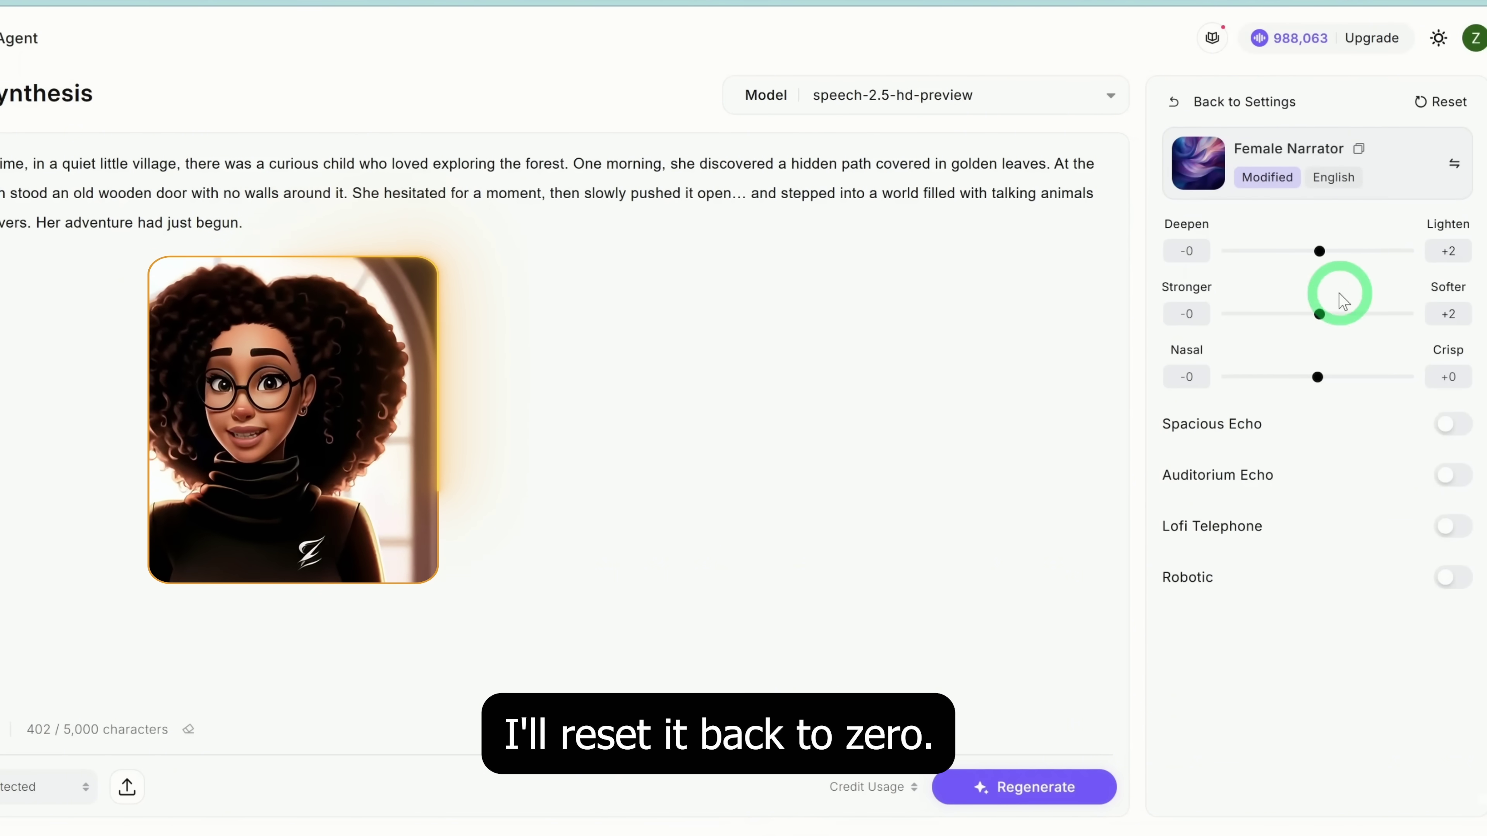
click(1445, 313)
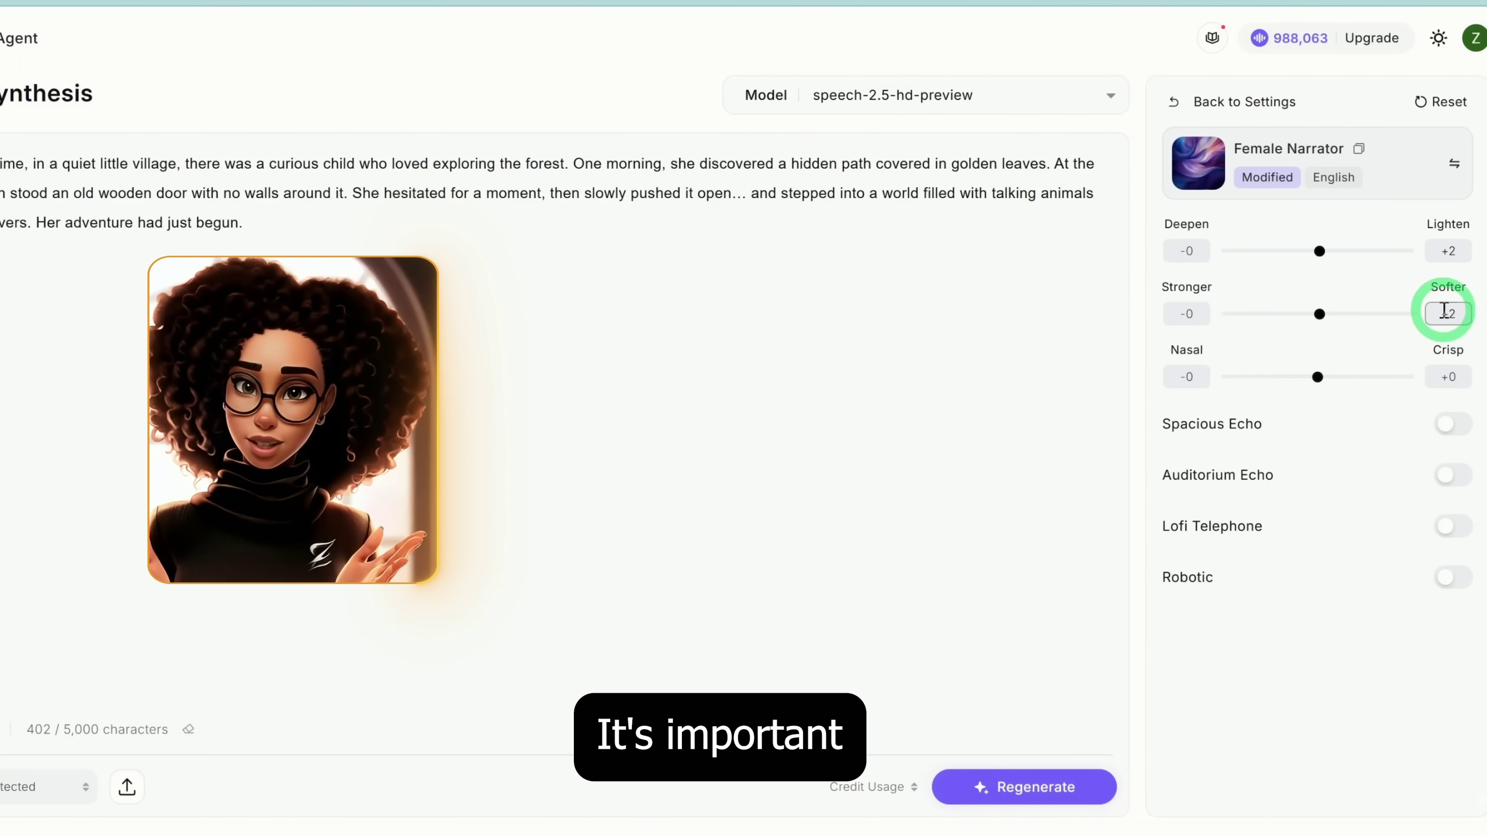
drag(1305, 315, 1320, 323)
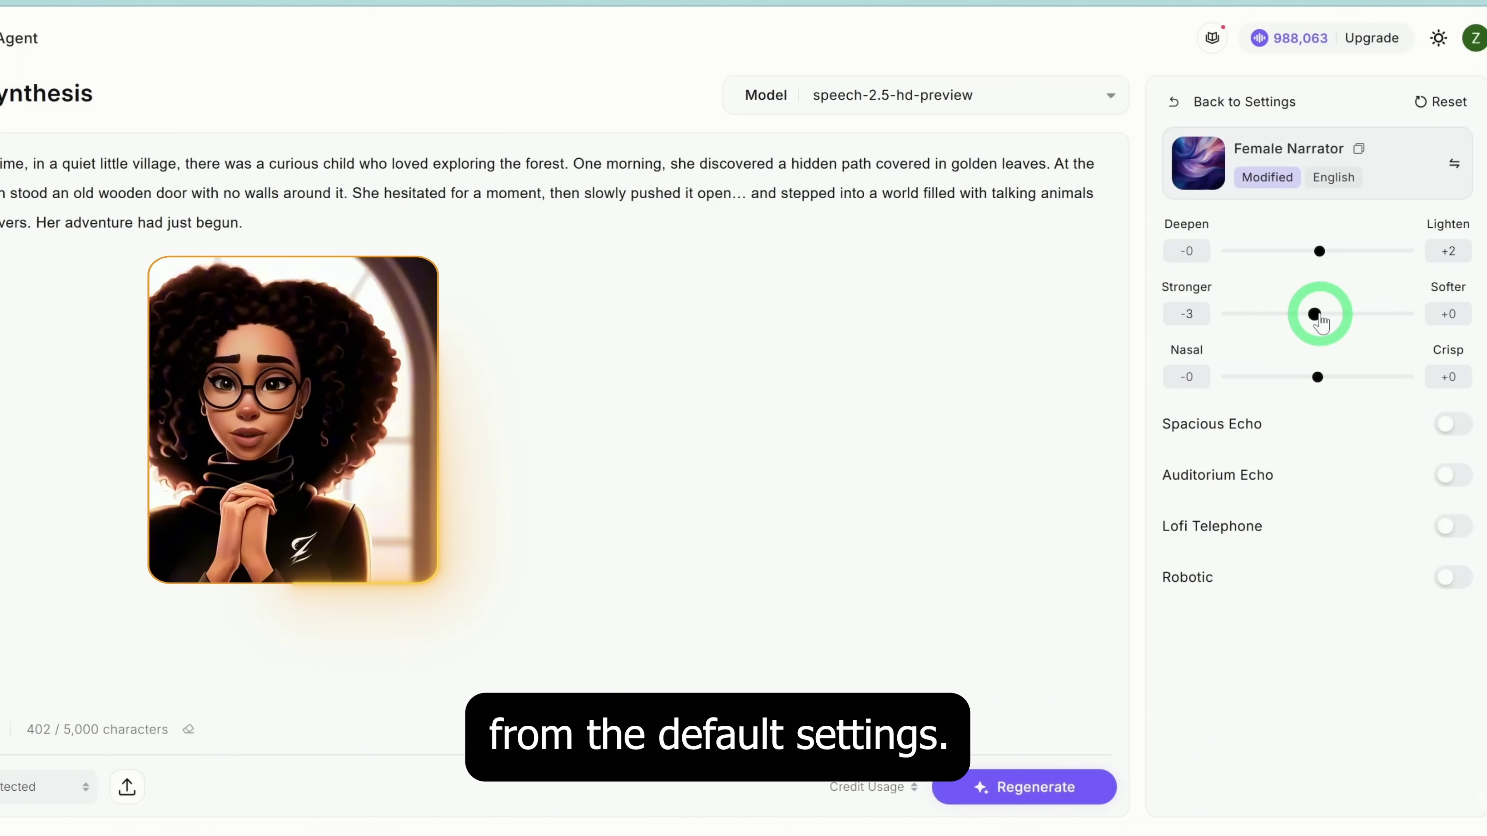
drag(1319, 251, 1318, 258)
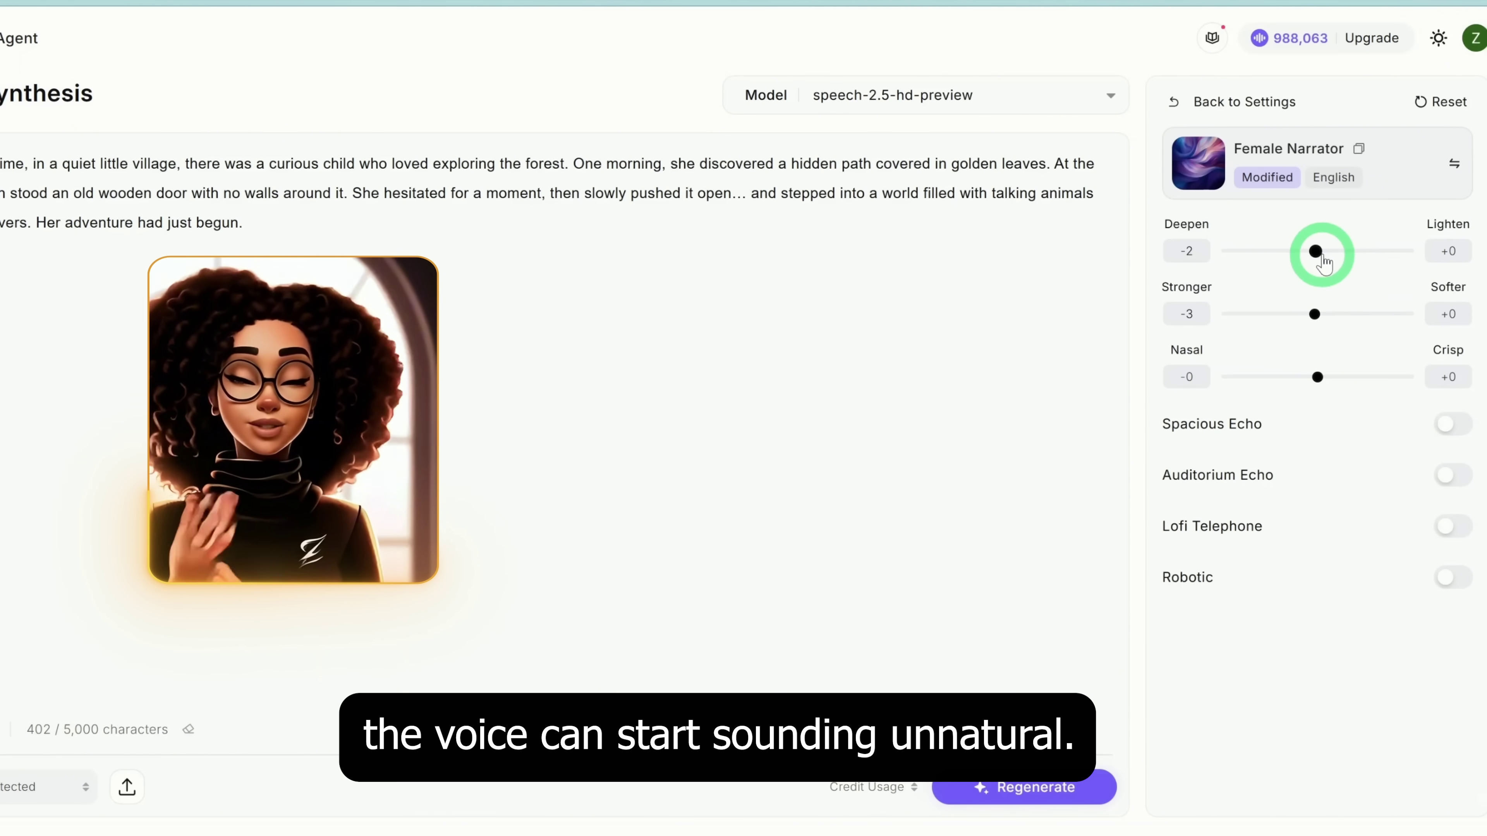
click(1178, 104)
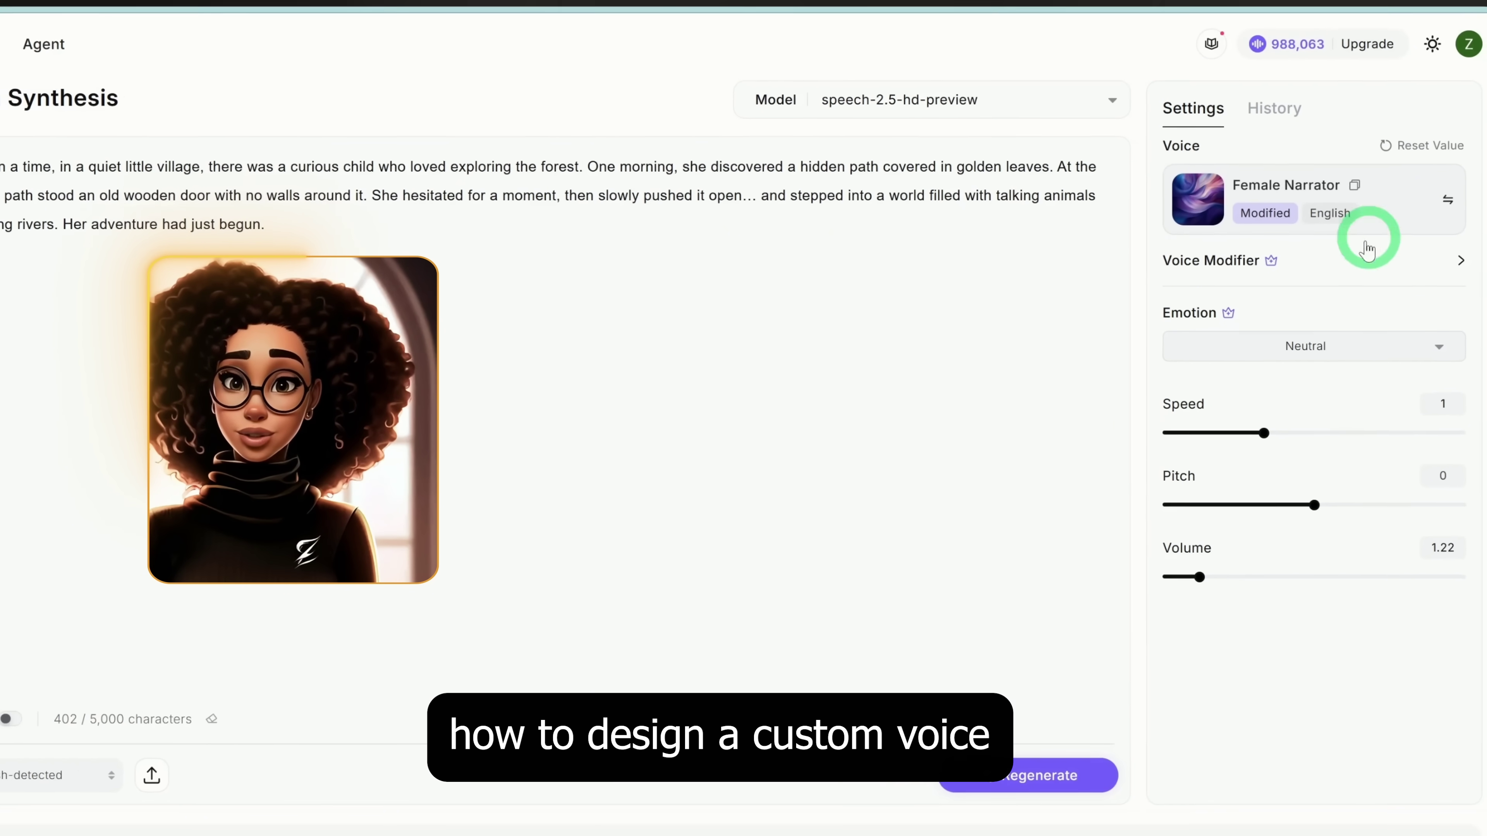
- Open Voice Design and fill in the Classic Narrator preset prompt with its preview text
click(115, 179)
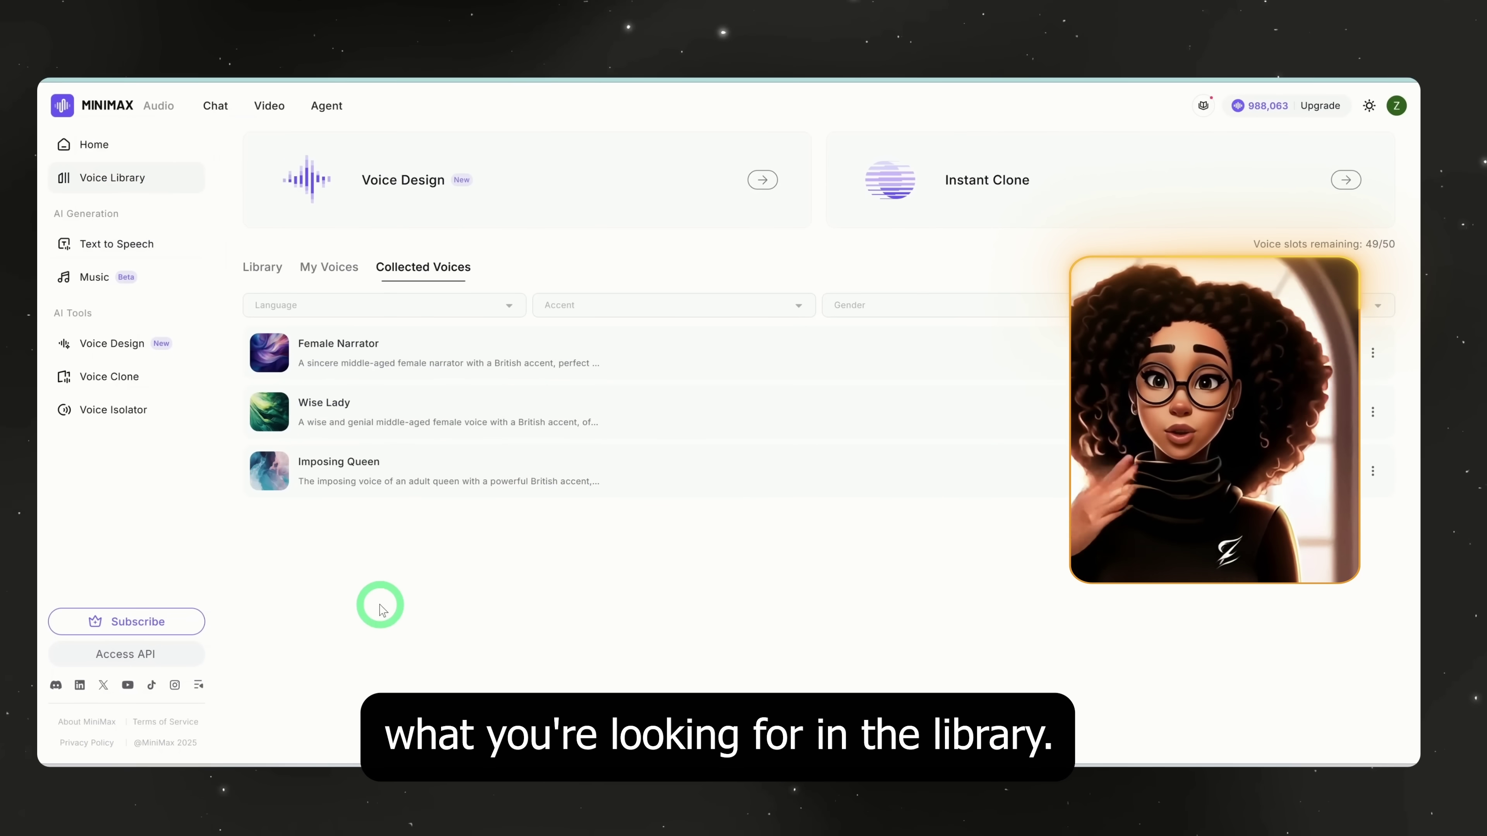
click(220, 271)
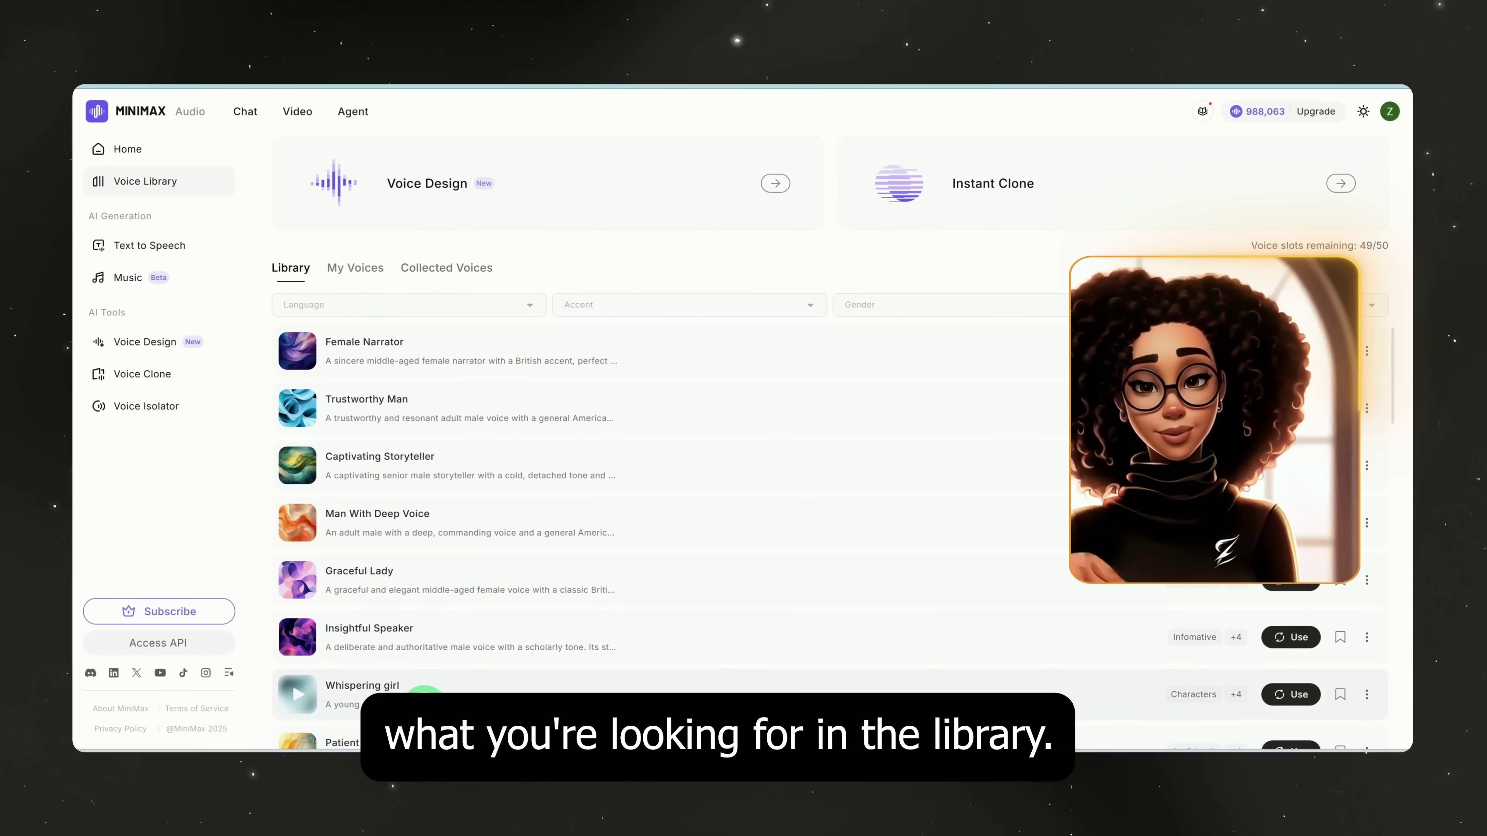
click(152, 346)
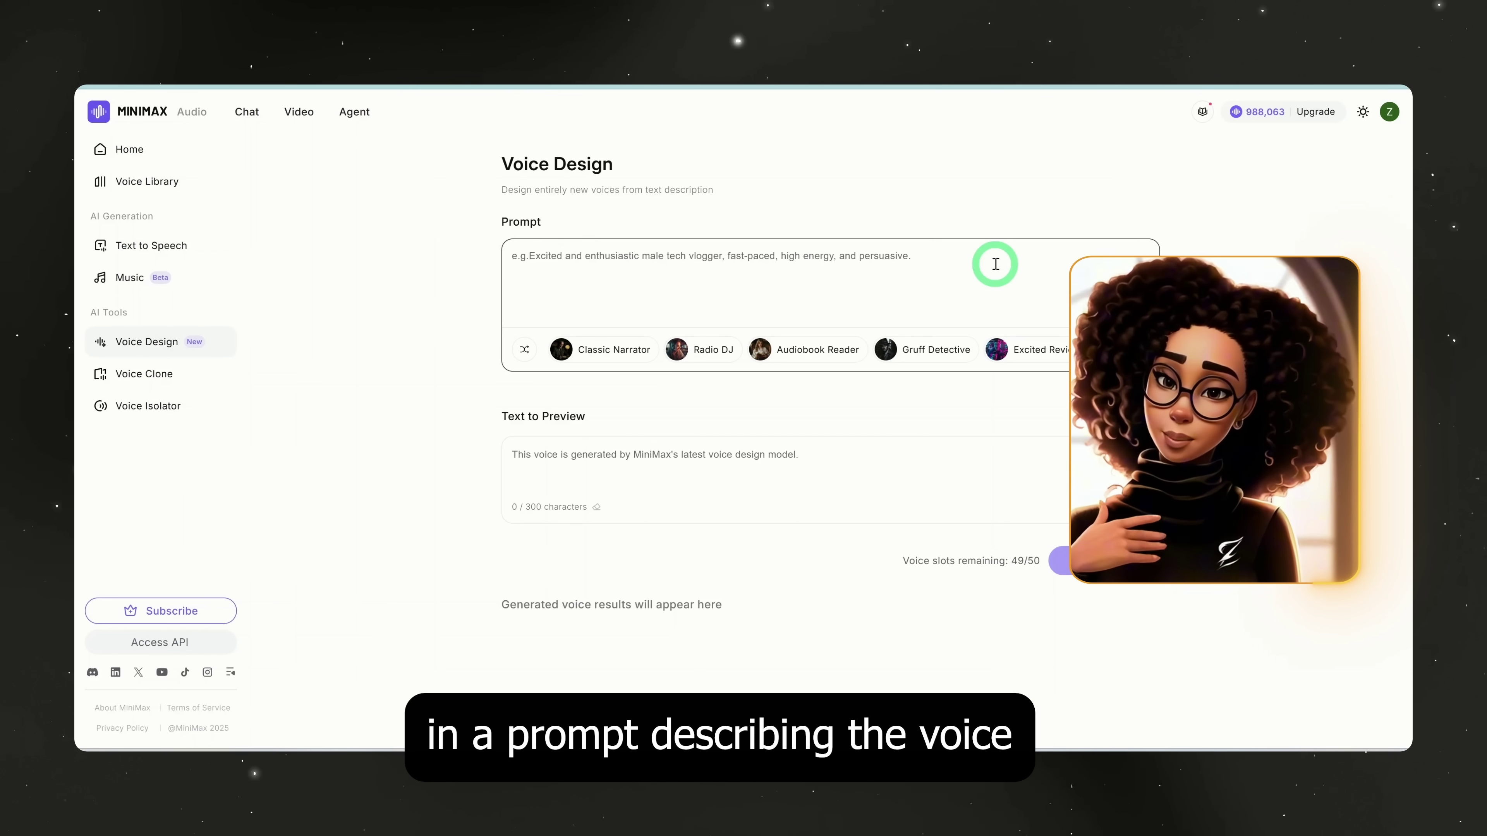
click(515, 271)
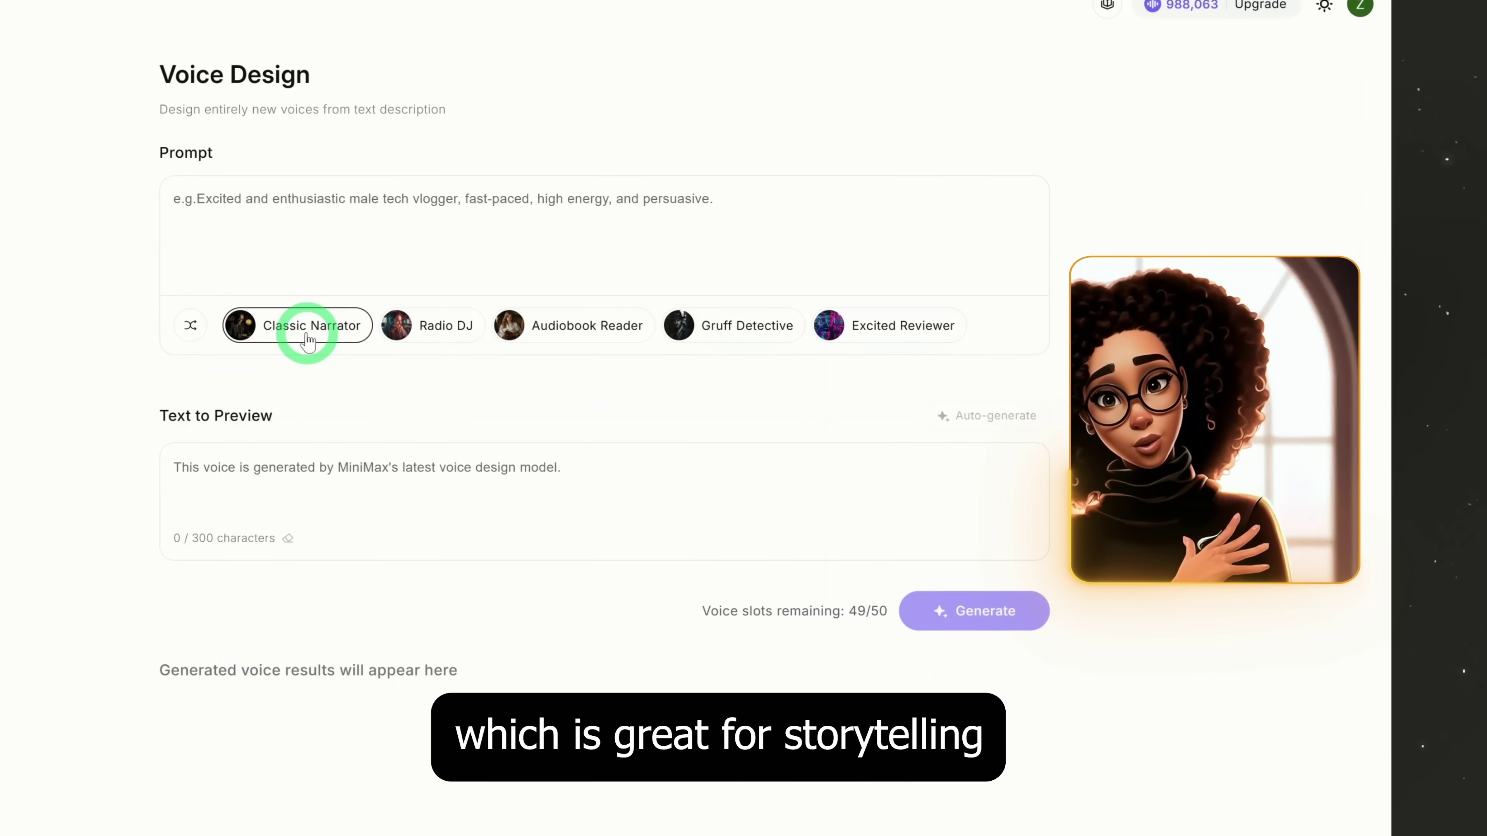
click(309, 341)
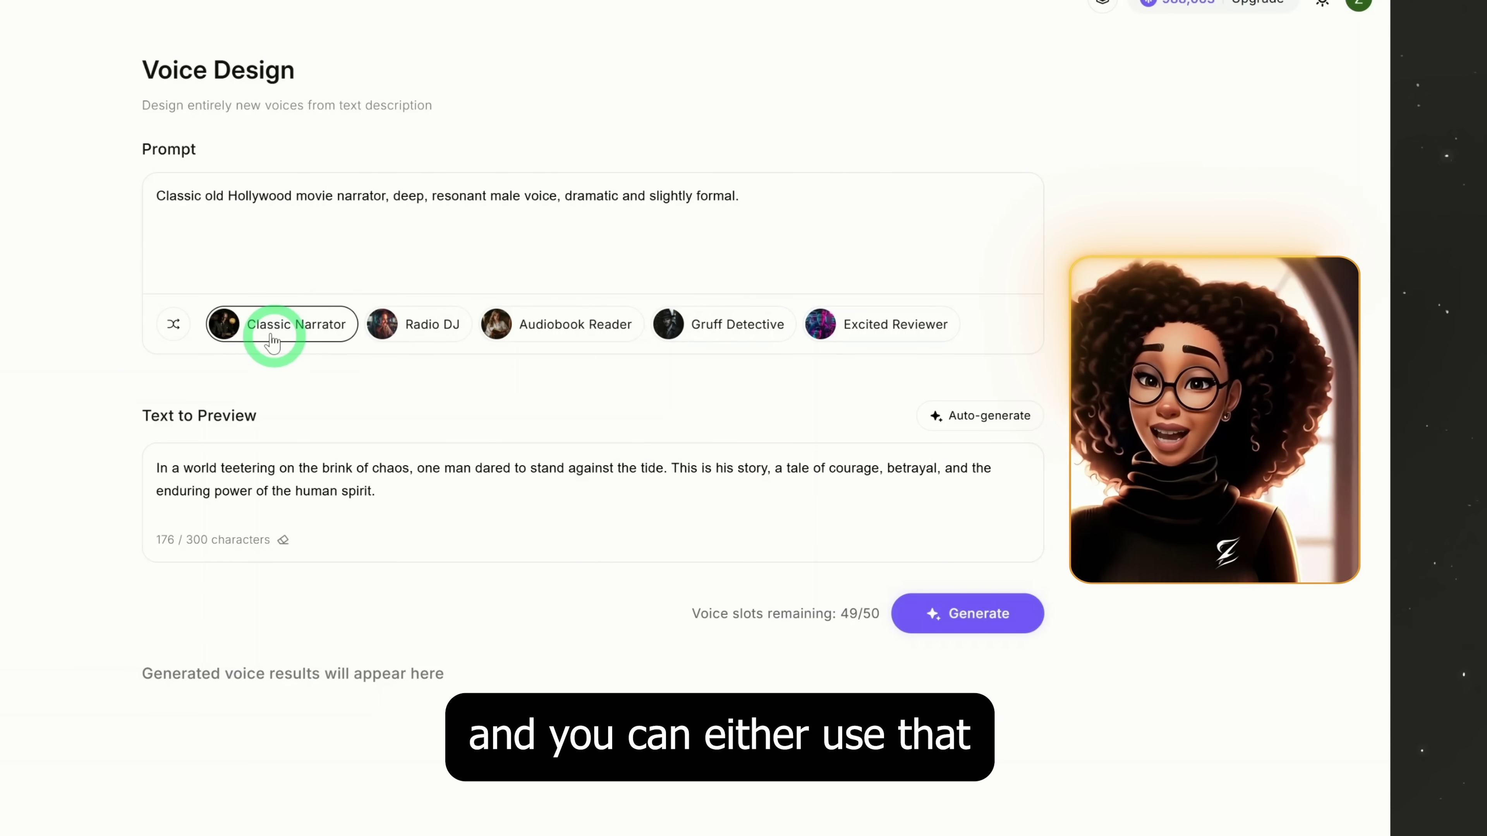
click(148, 209)
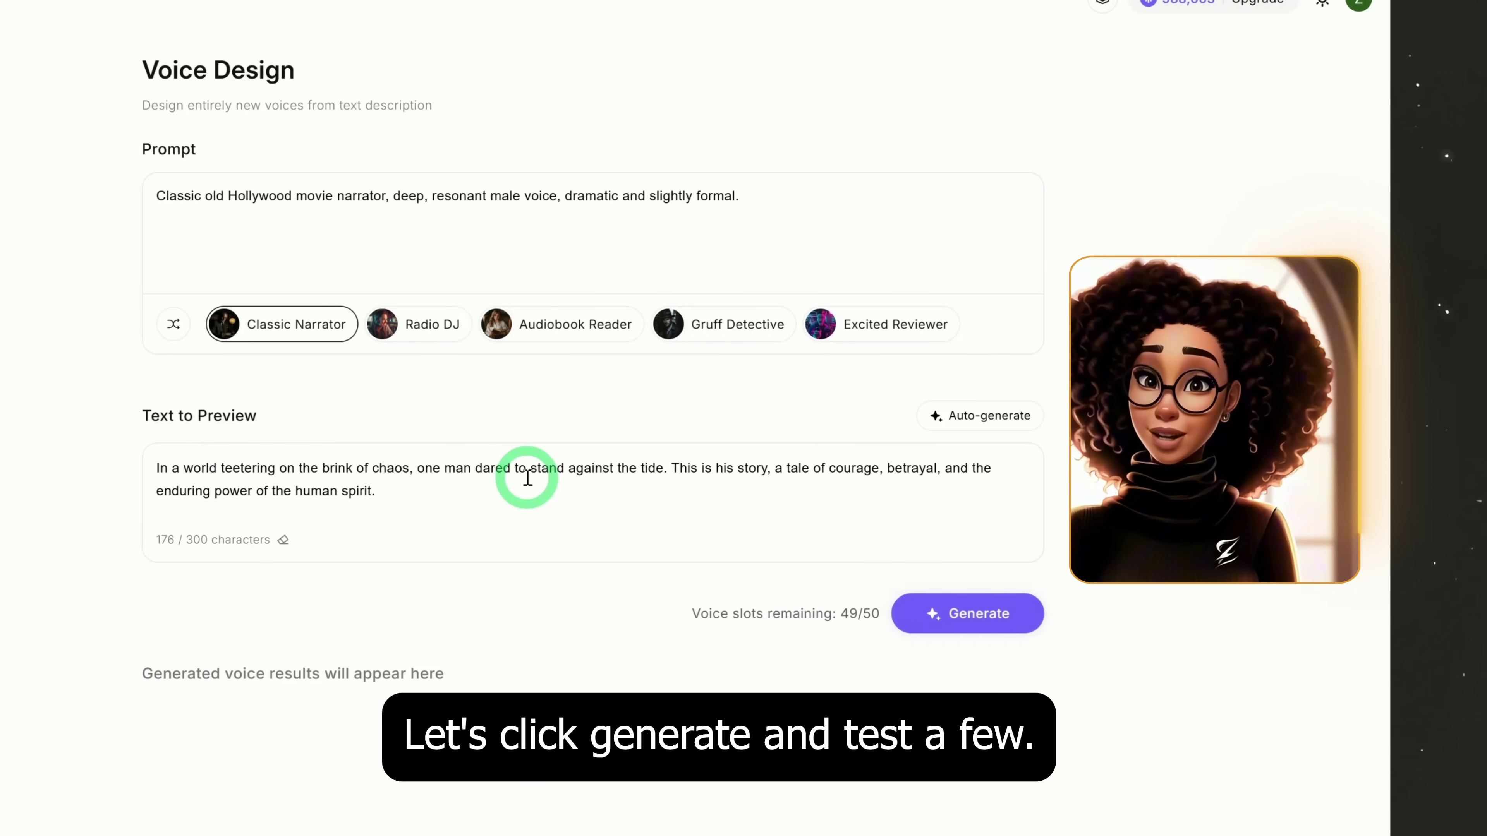
- Generate three Classic Narrator candidates, preview Voice 3, and select it
click(932, 625)
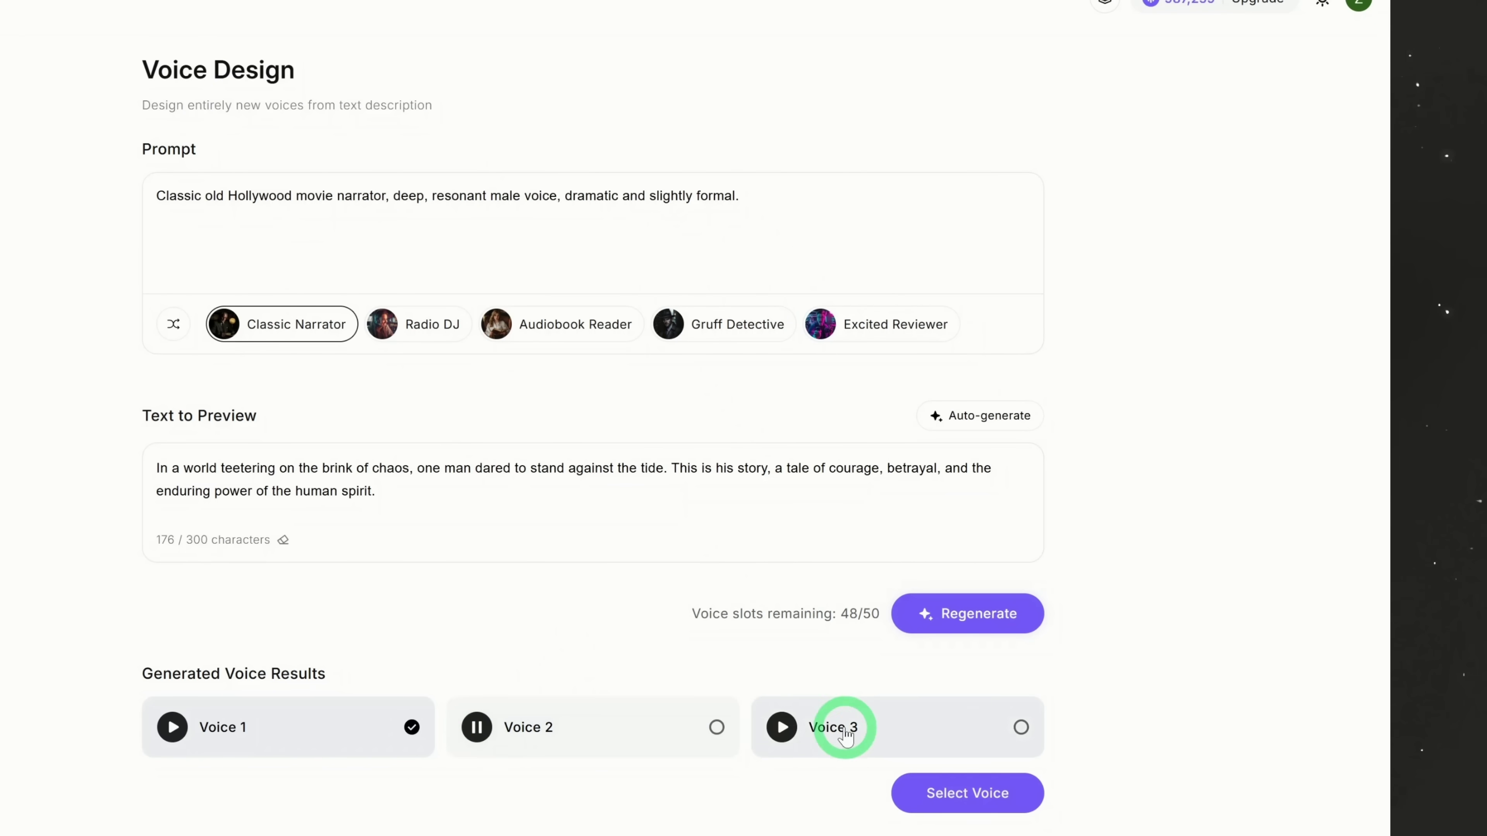
click(782, 729)
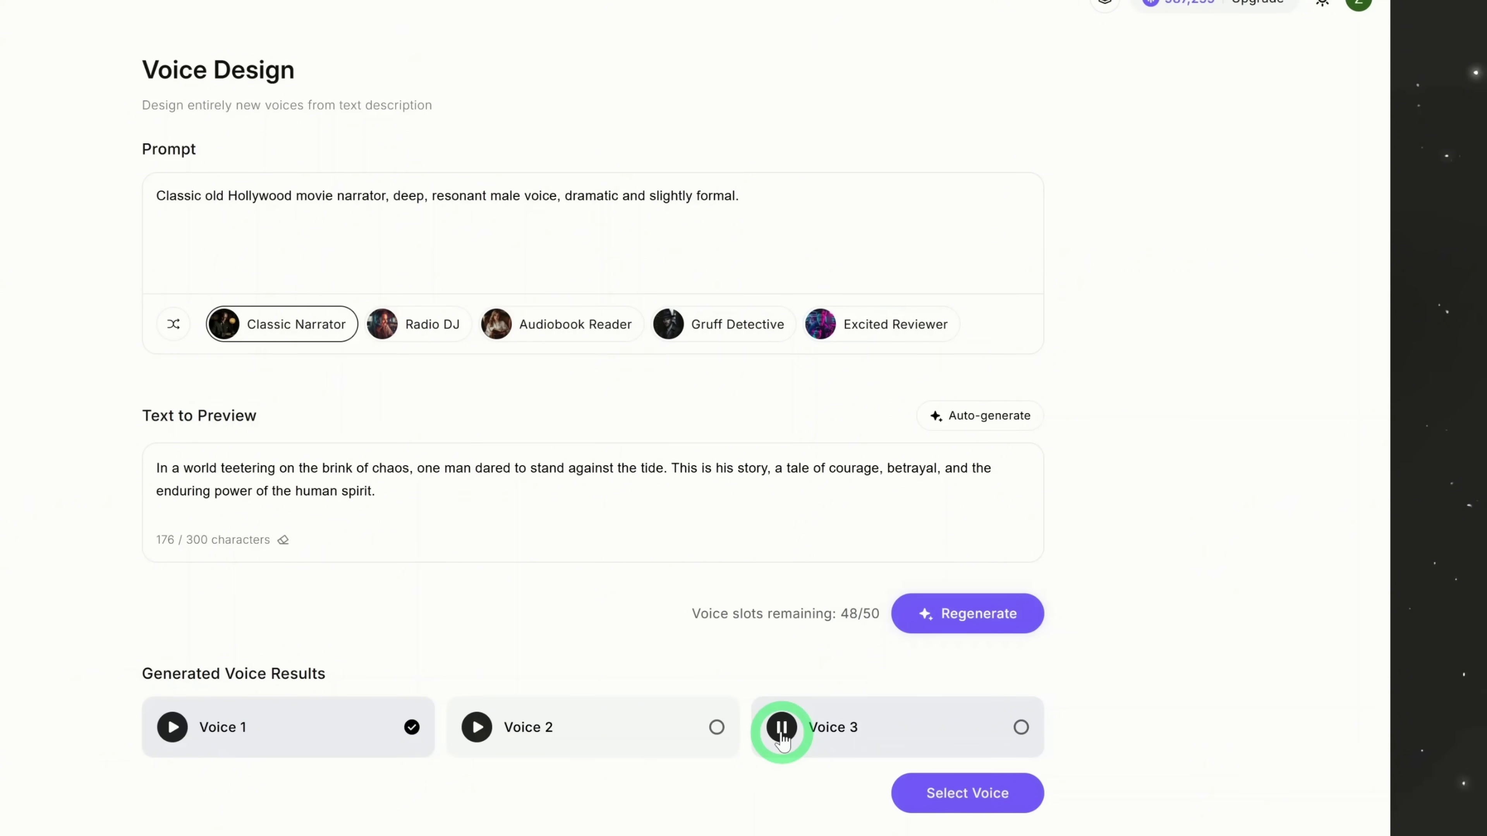
click(1021, 727)
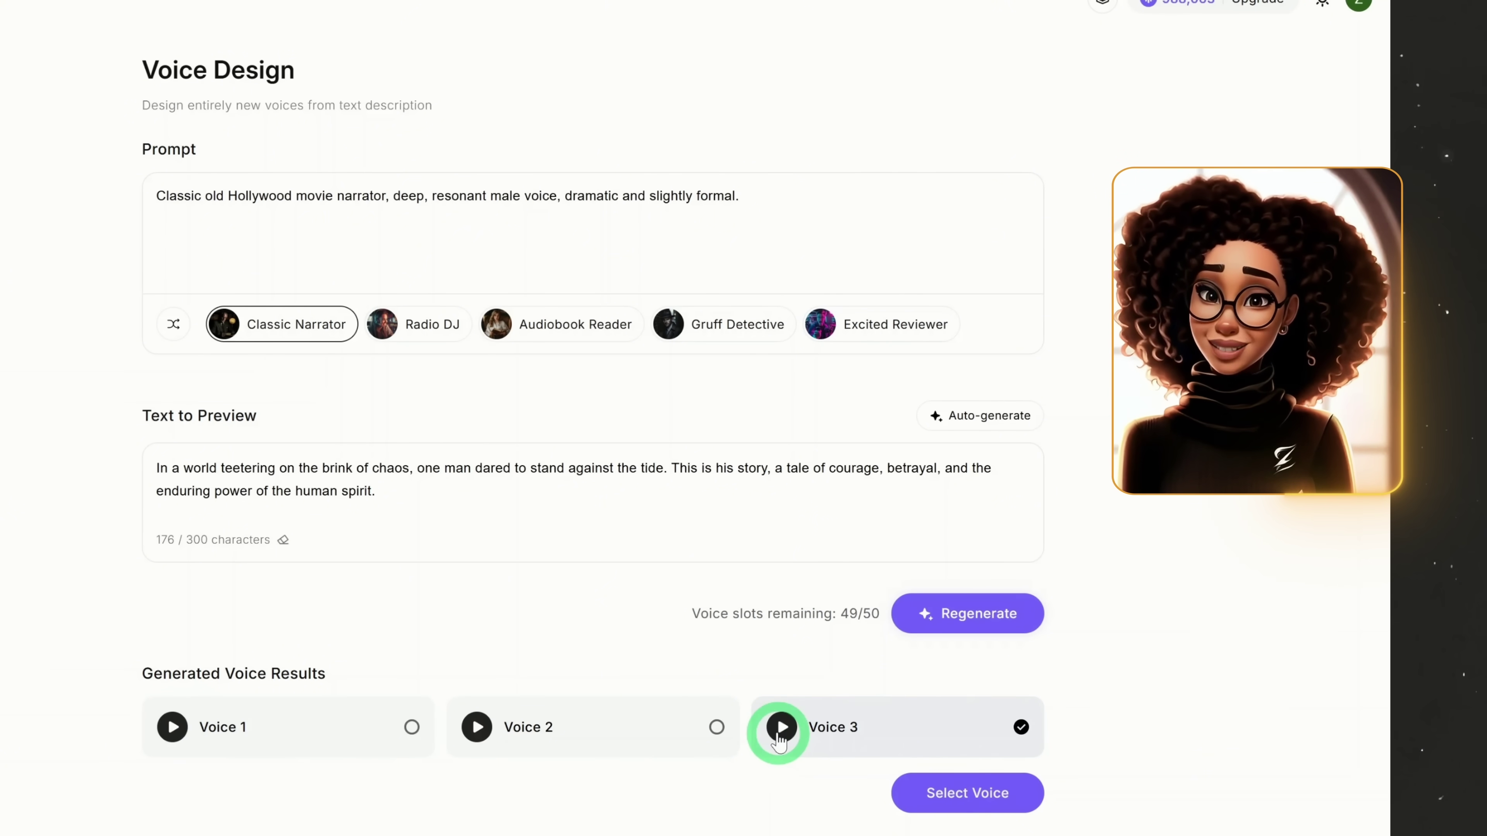
click(963, 798)
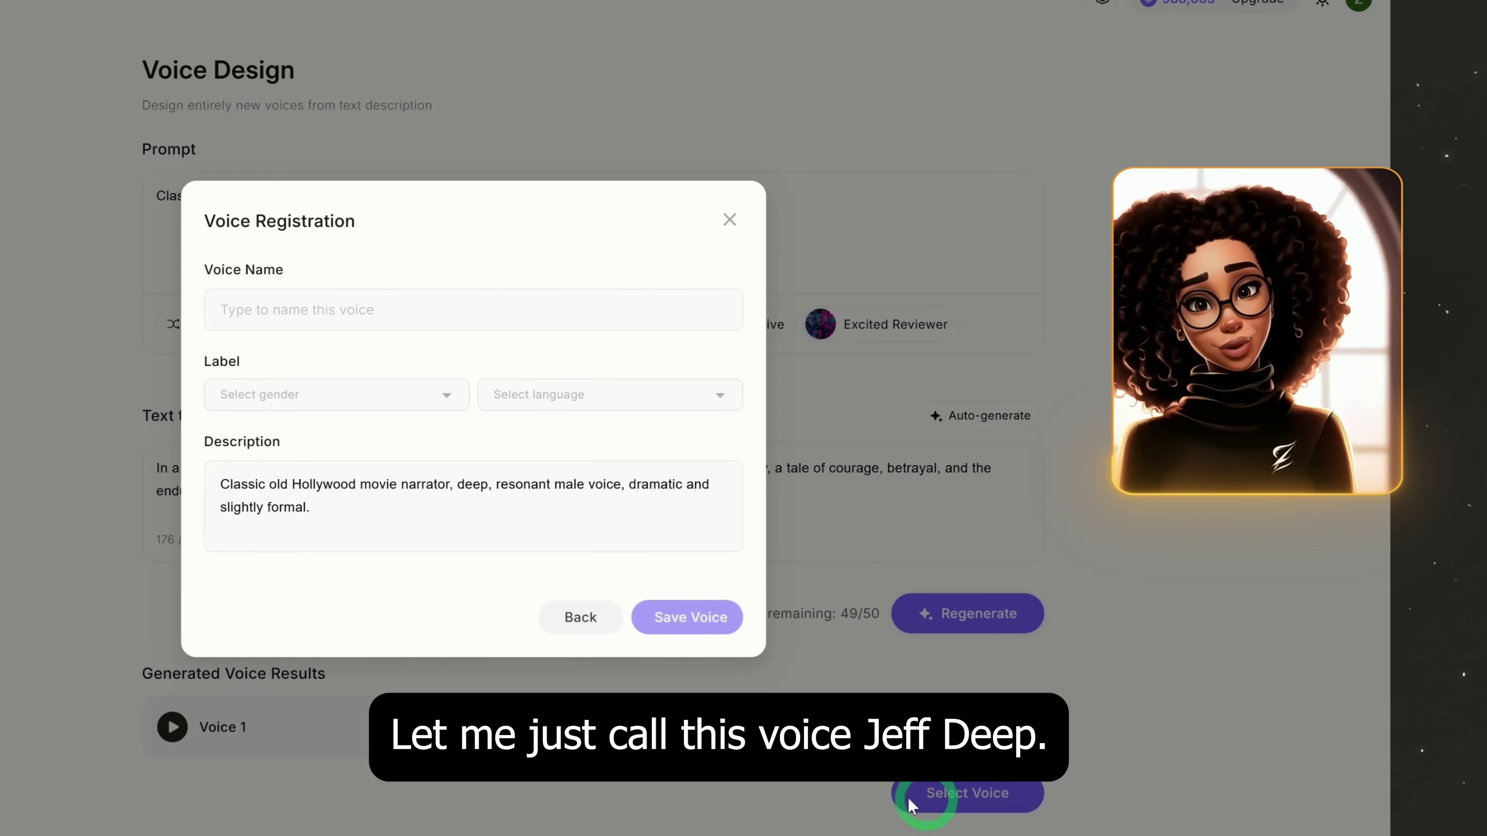
- Register the voice as 'Jeff Deep', Male, English, and view it under My Voices
click(291, 309)
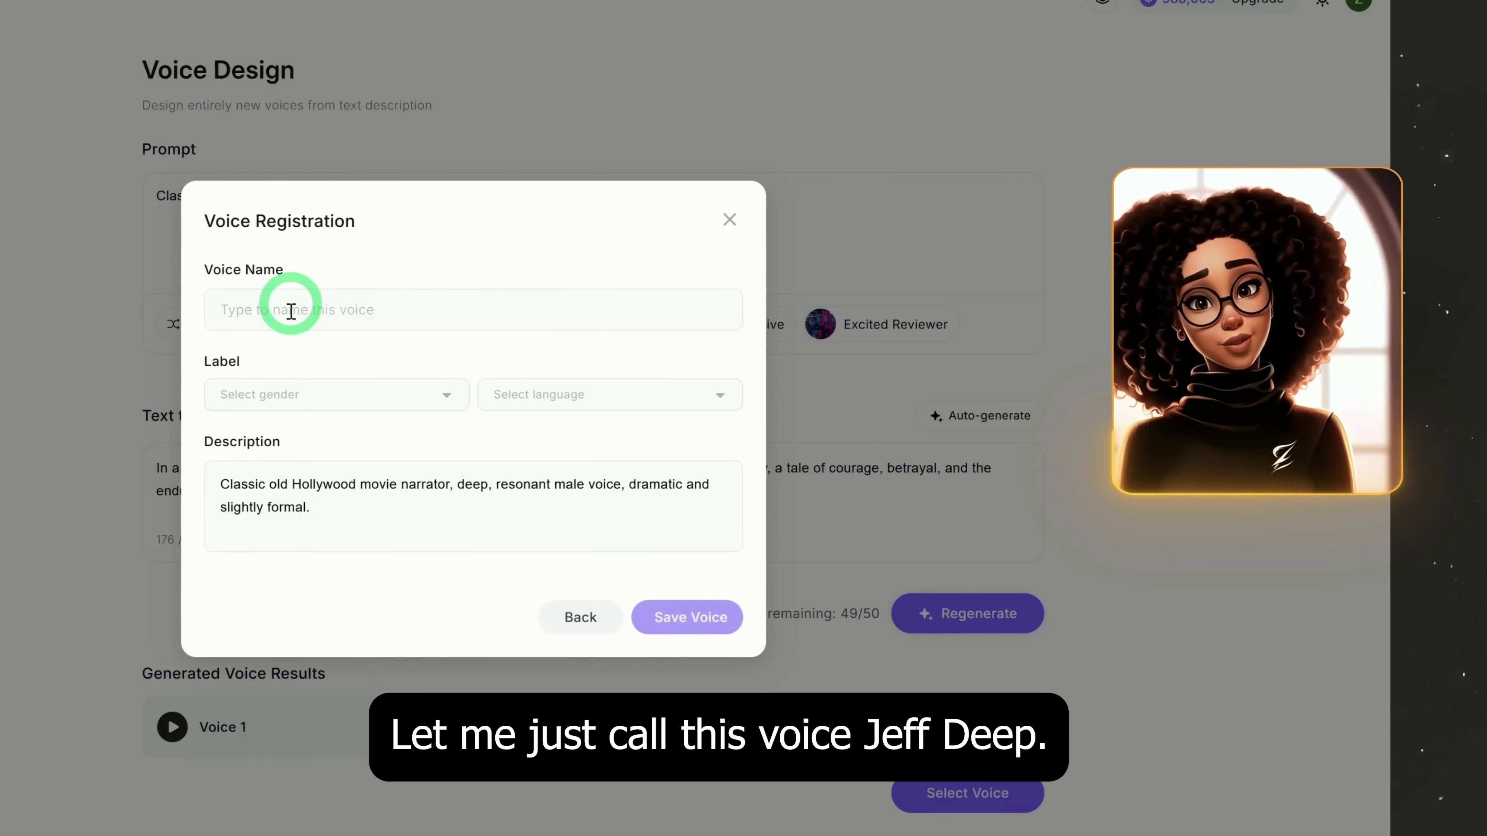
text(Jeff Deep)
click(398, 392)
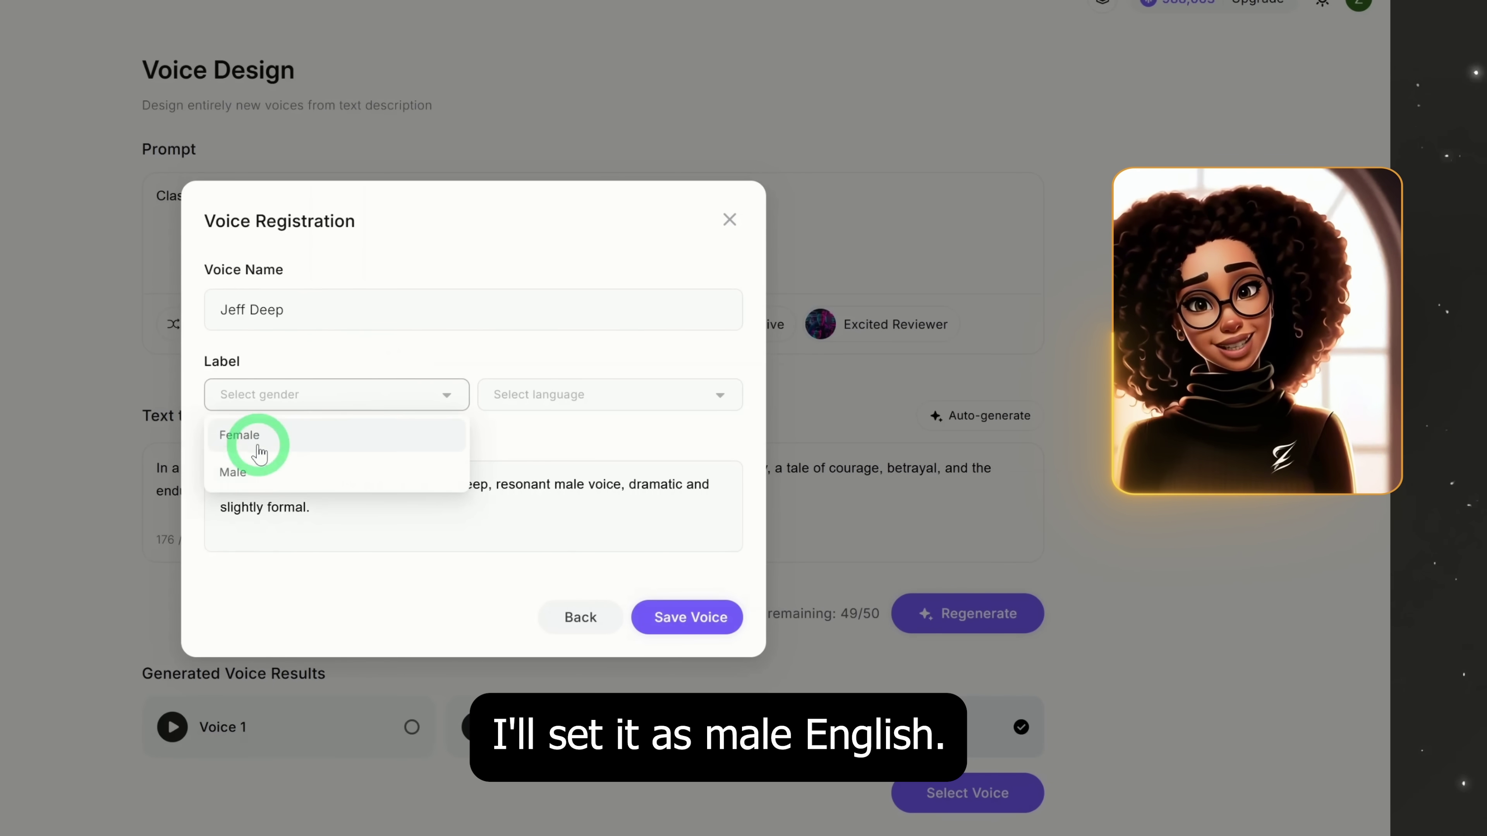
click(259, 463)
click(601, 394)
click(554, 435)
click(225, 507)
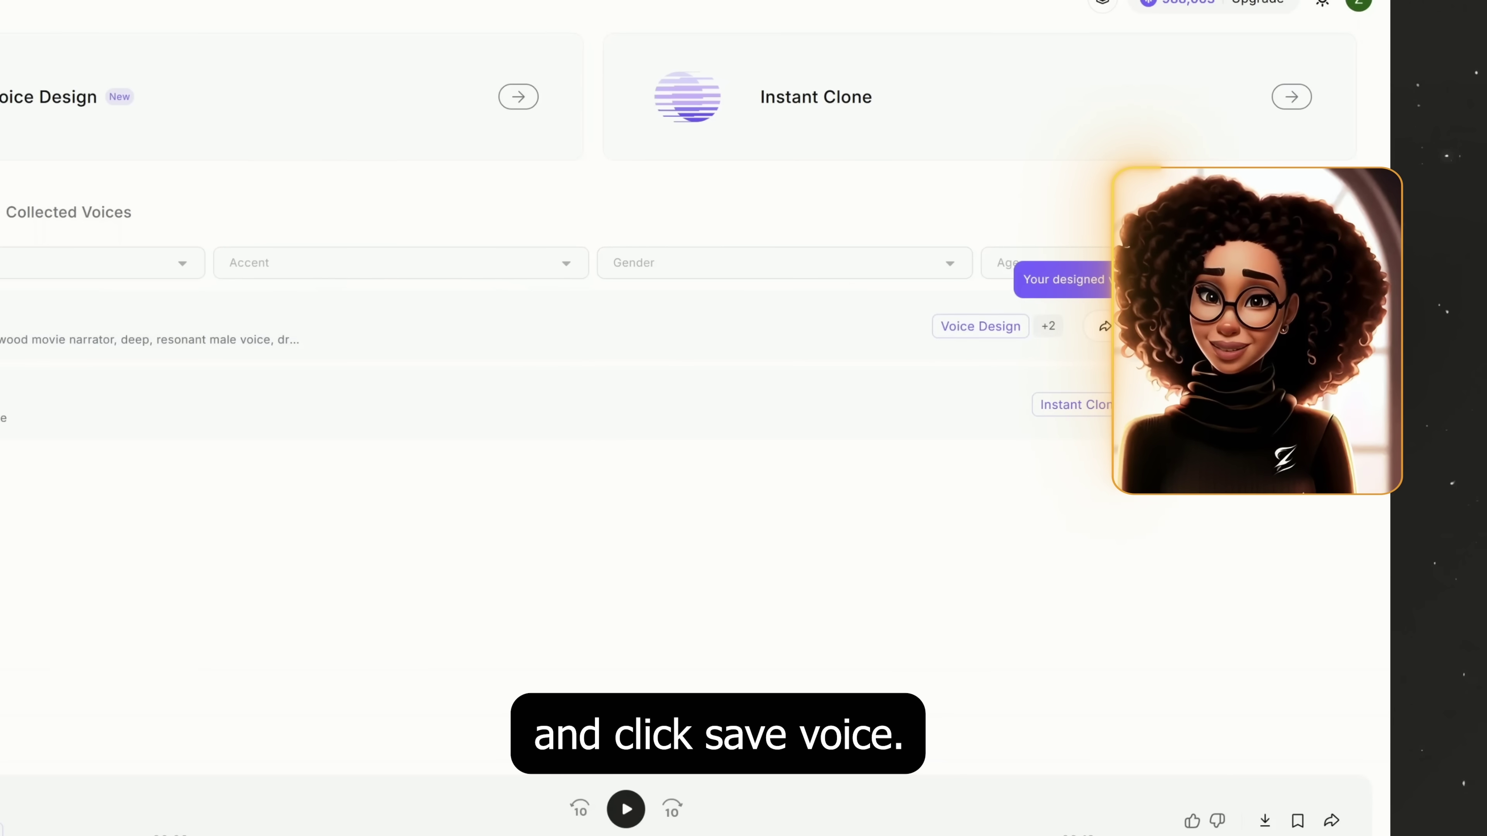
click(16, 225)
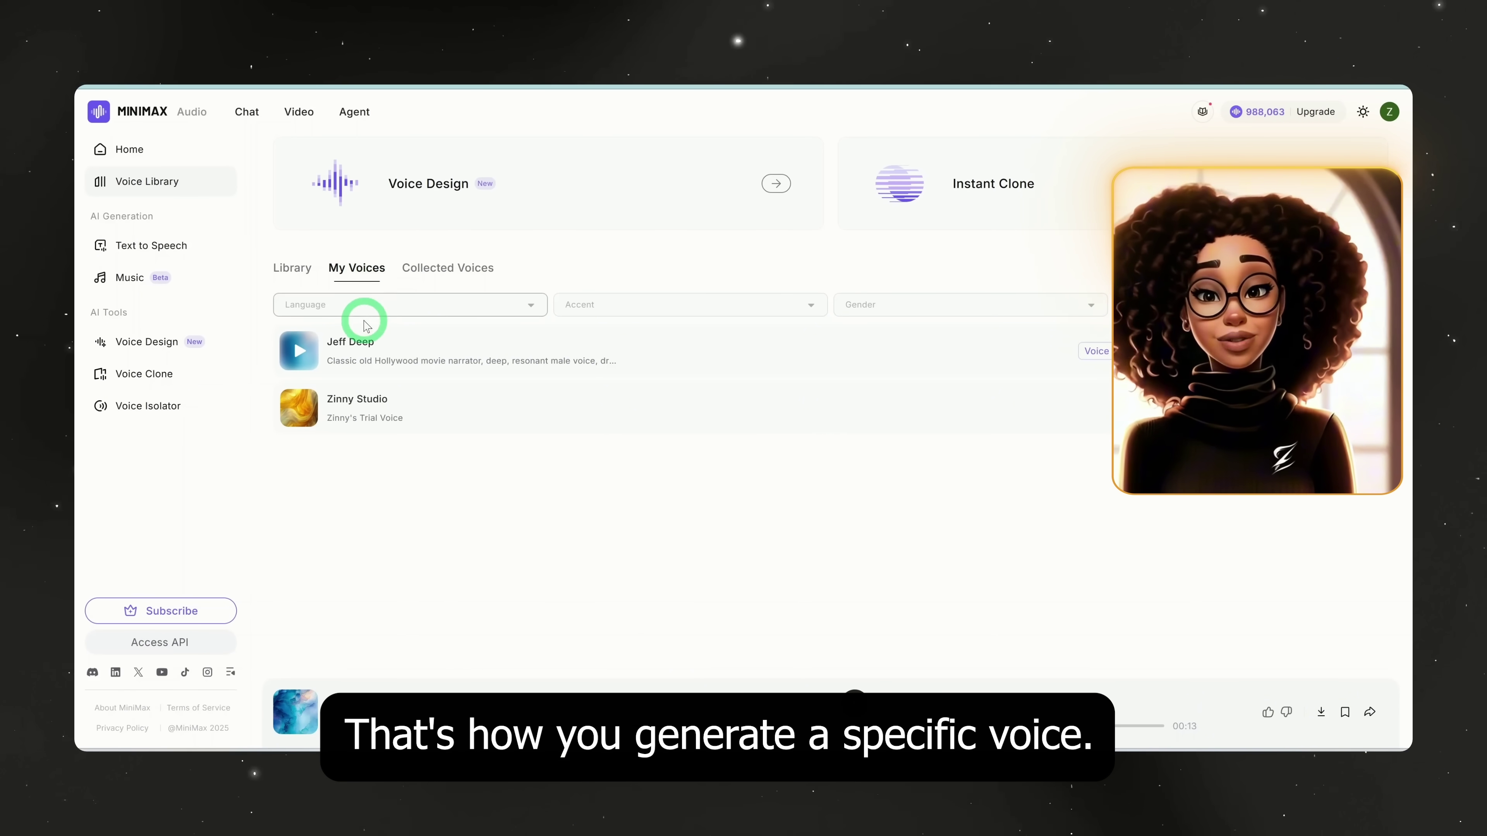
- Play Jeff Deep, load CM2.mp3 into Voice Cloning, and enable noise removal and accent optimization
click(363, 359)
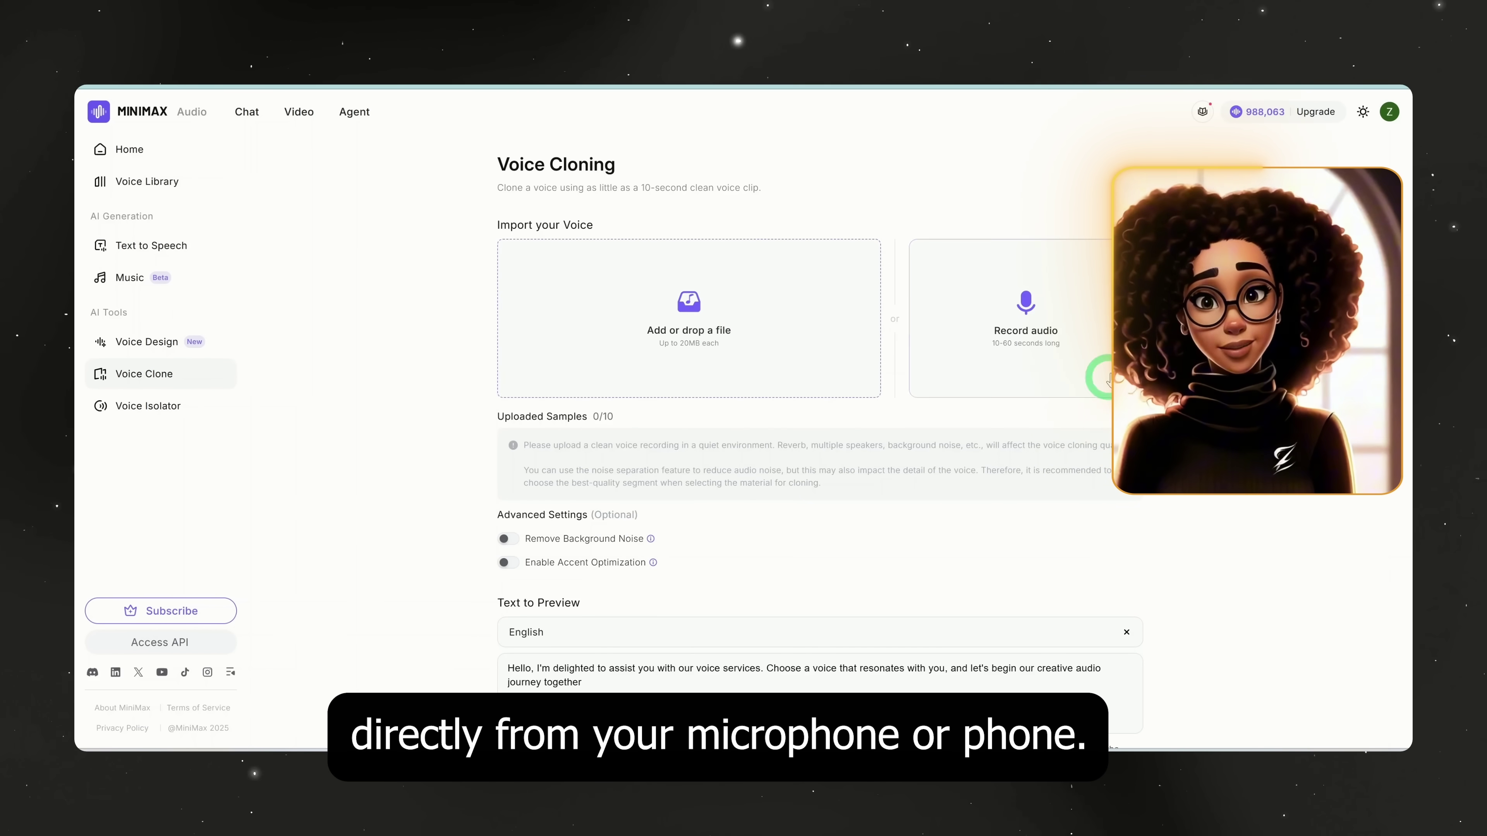
click(1062, 345)
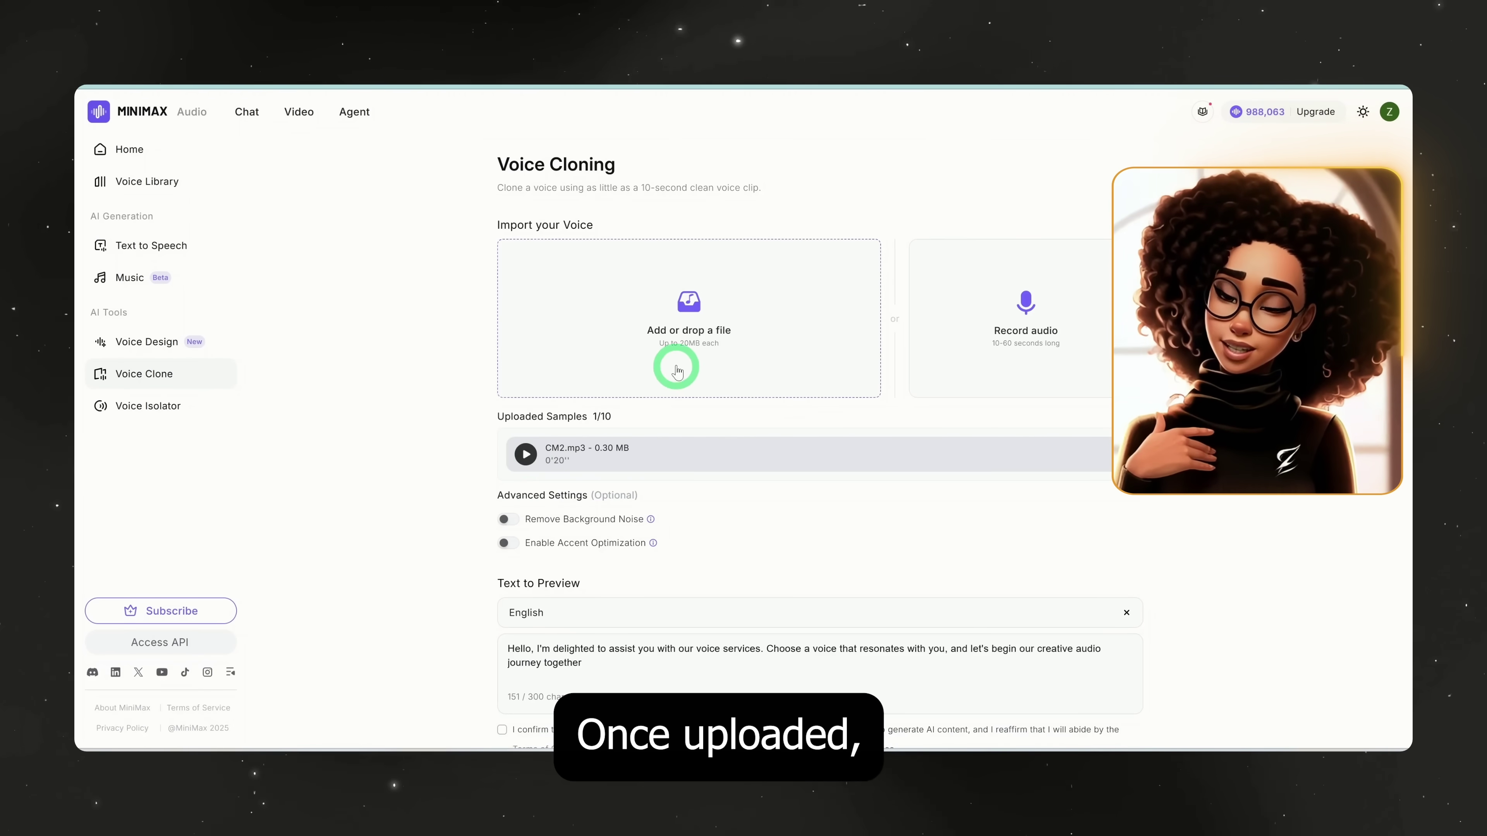
click(507, 519)
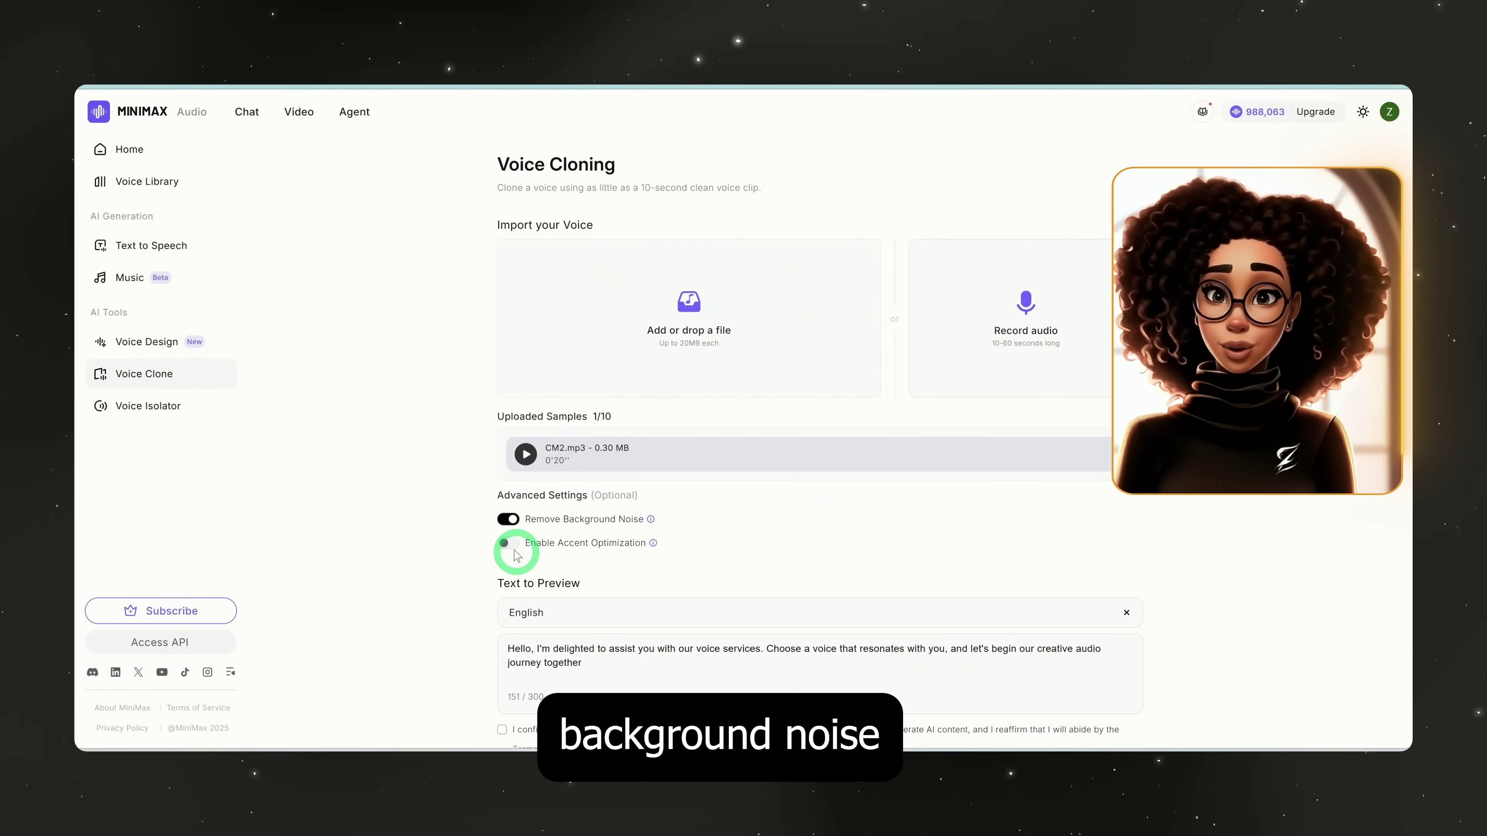
mouse_move(660, 543)
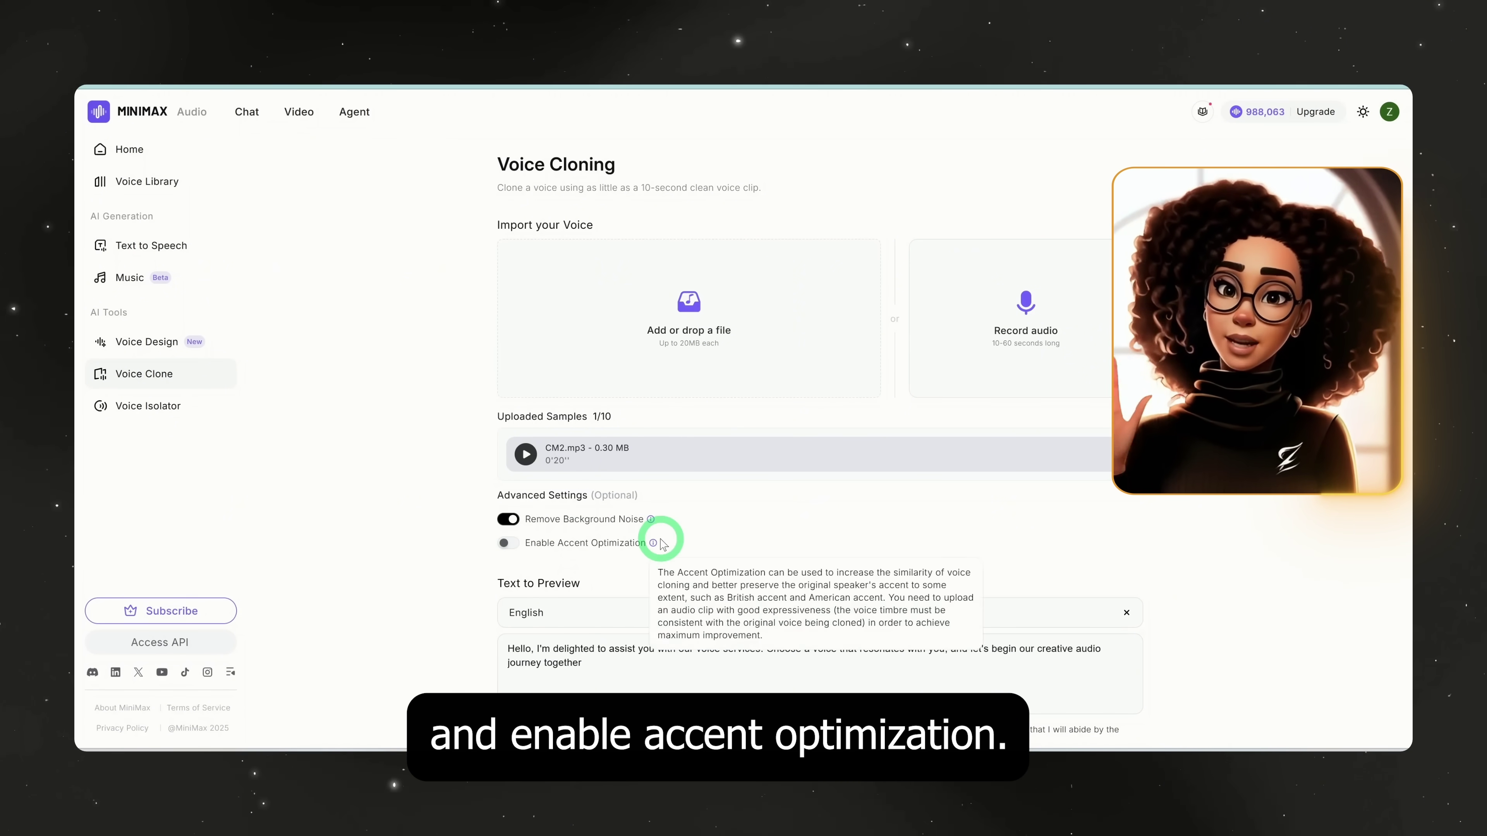
click(507, 545)
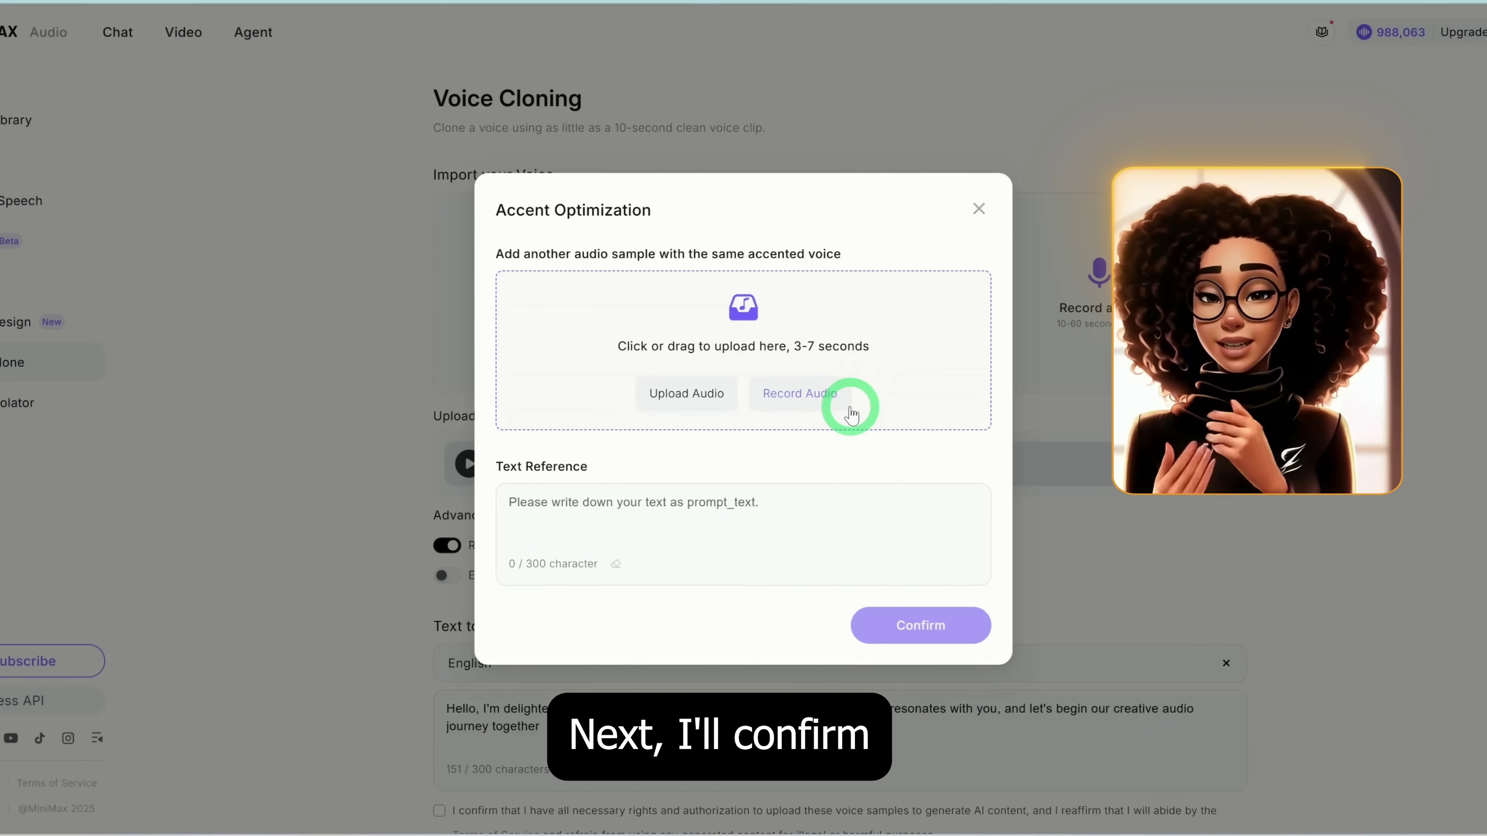
- Generate a 10-second CM2.mp3 clone preview with accent optimization off, closing registration unsaved
click(979, 208)
scroll(711, 420, down, 3)
click(440, 636)
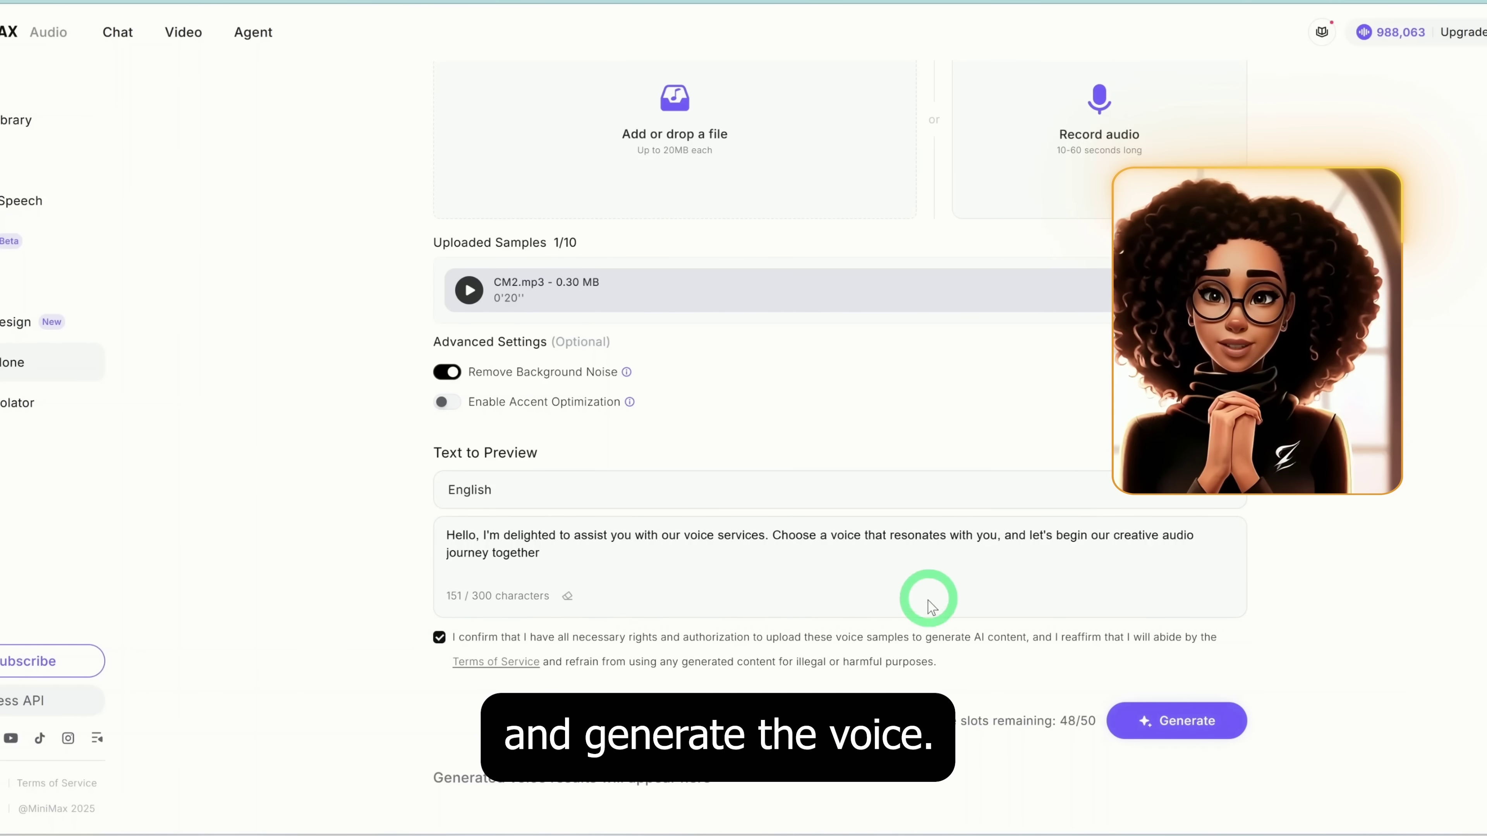
click(1144, 729)
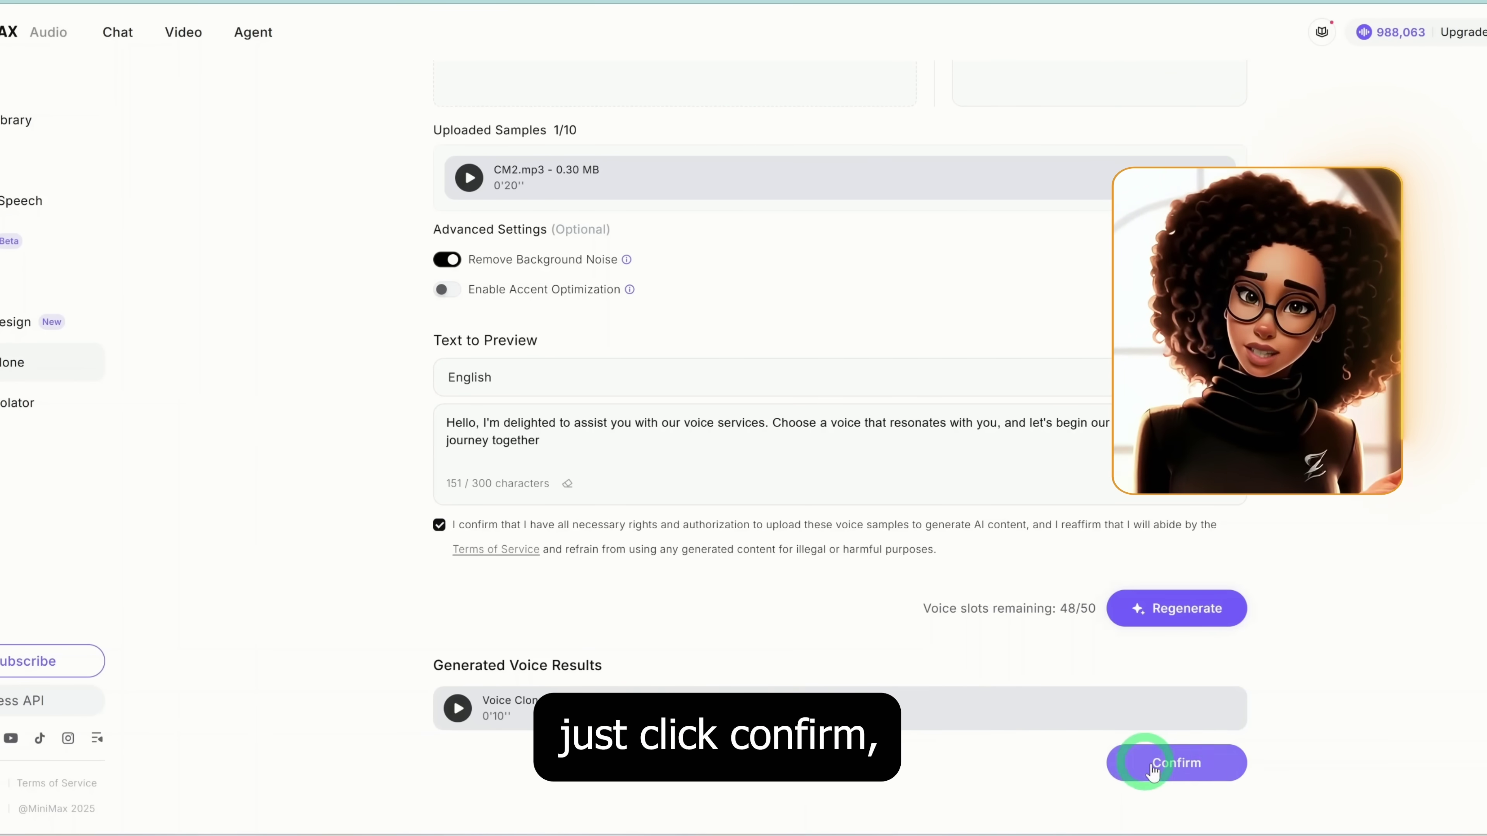
click(1152, 765)
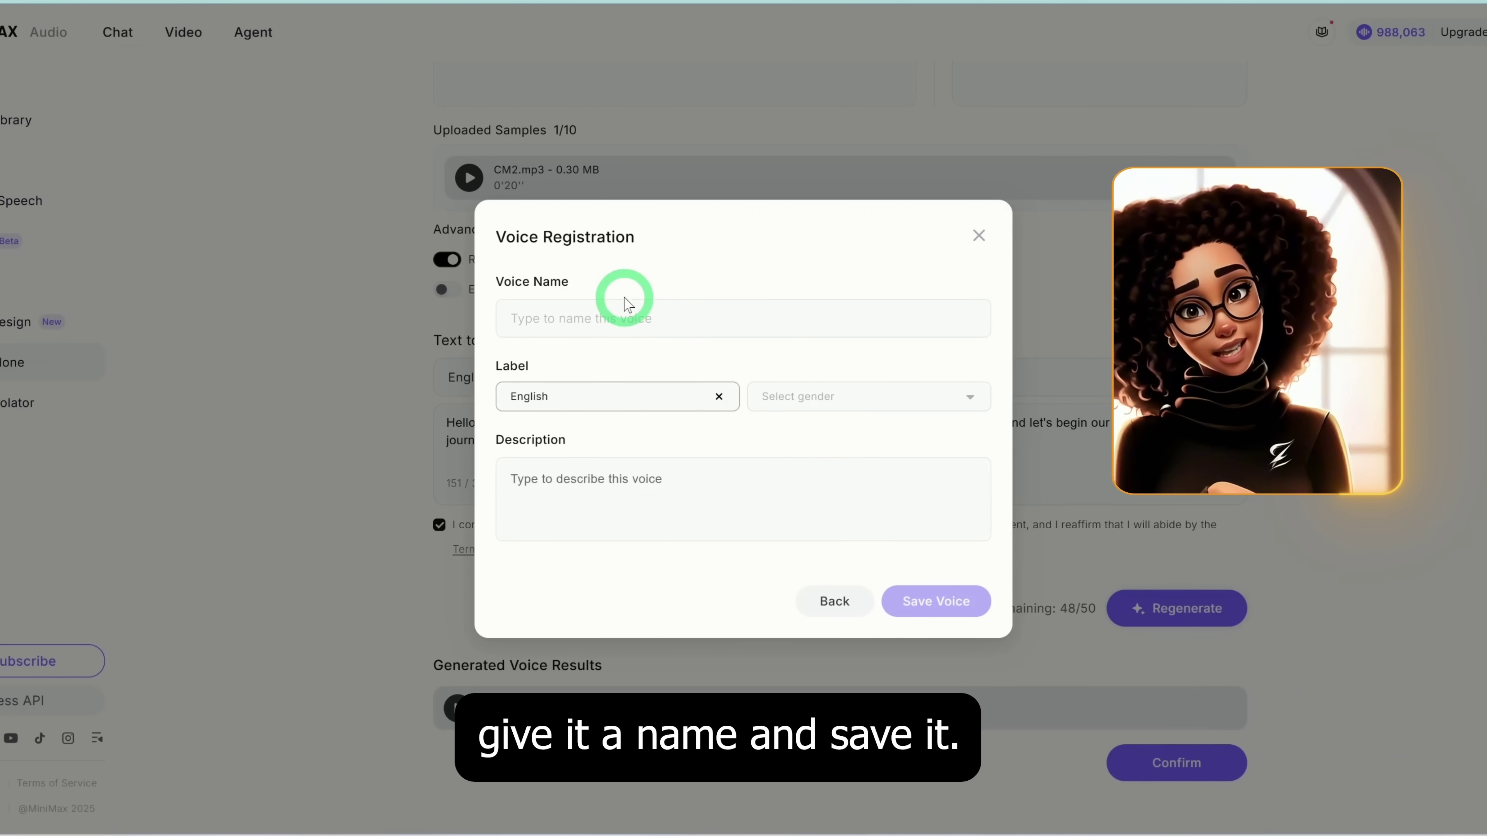
click(978, 239)
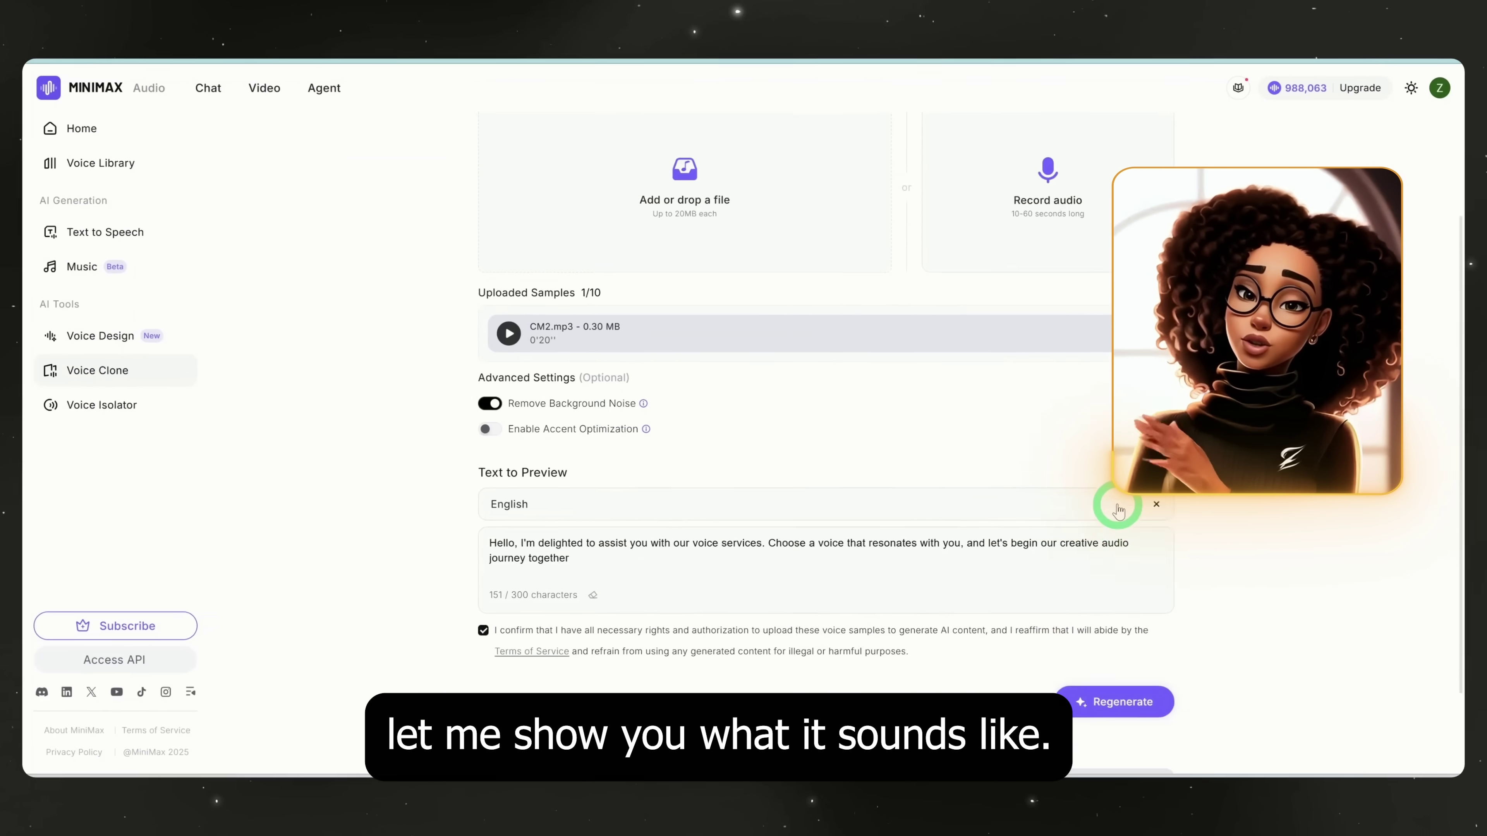
scroll(1118, 512, up, 5)
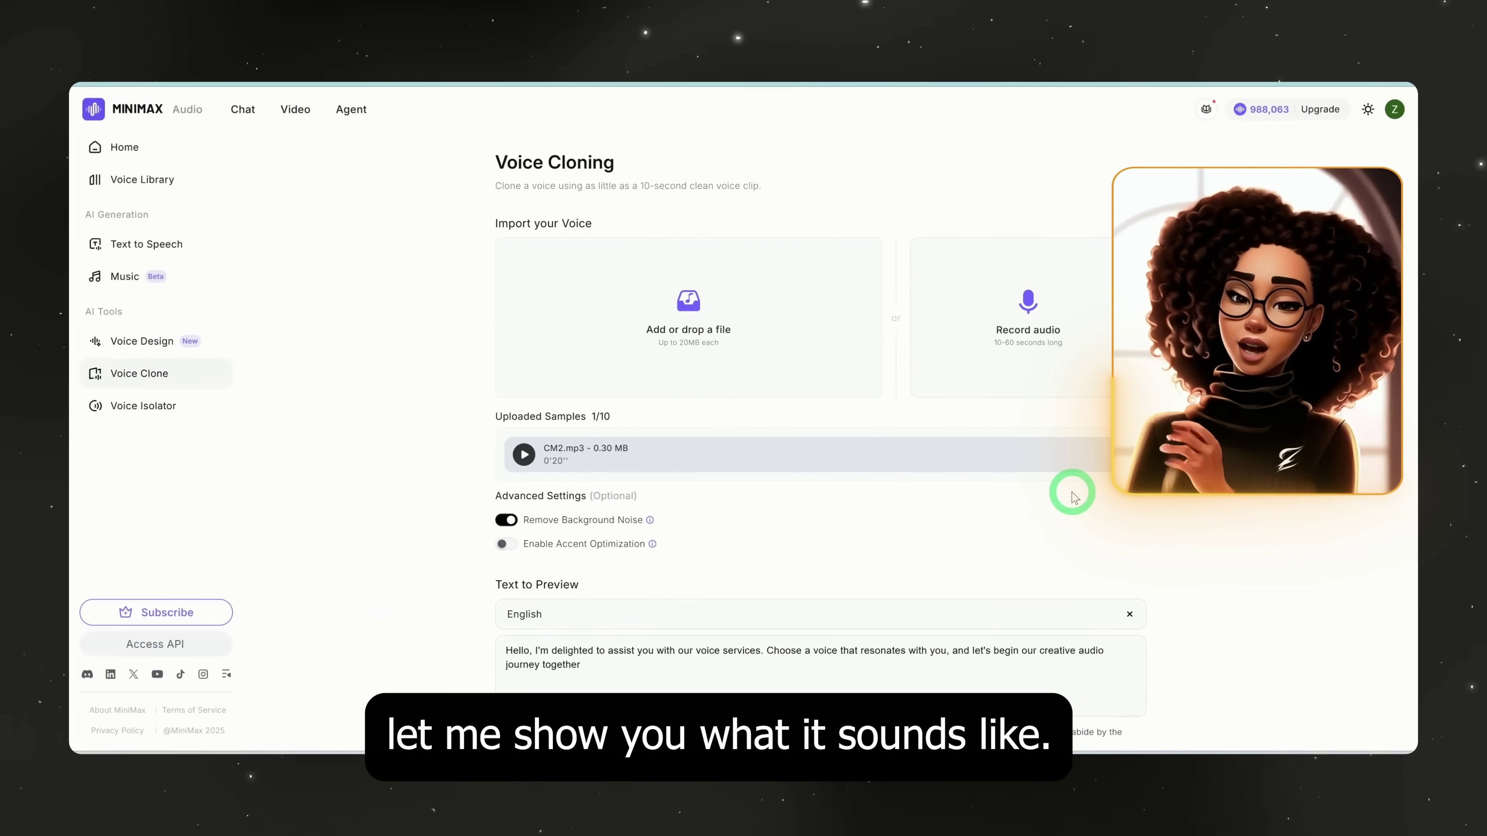
- Play and then pause the Zinny Studio voice preview from My Voices
click(210, 182)
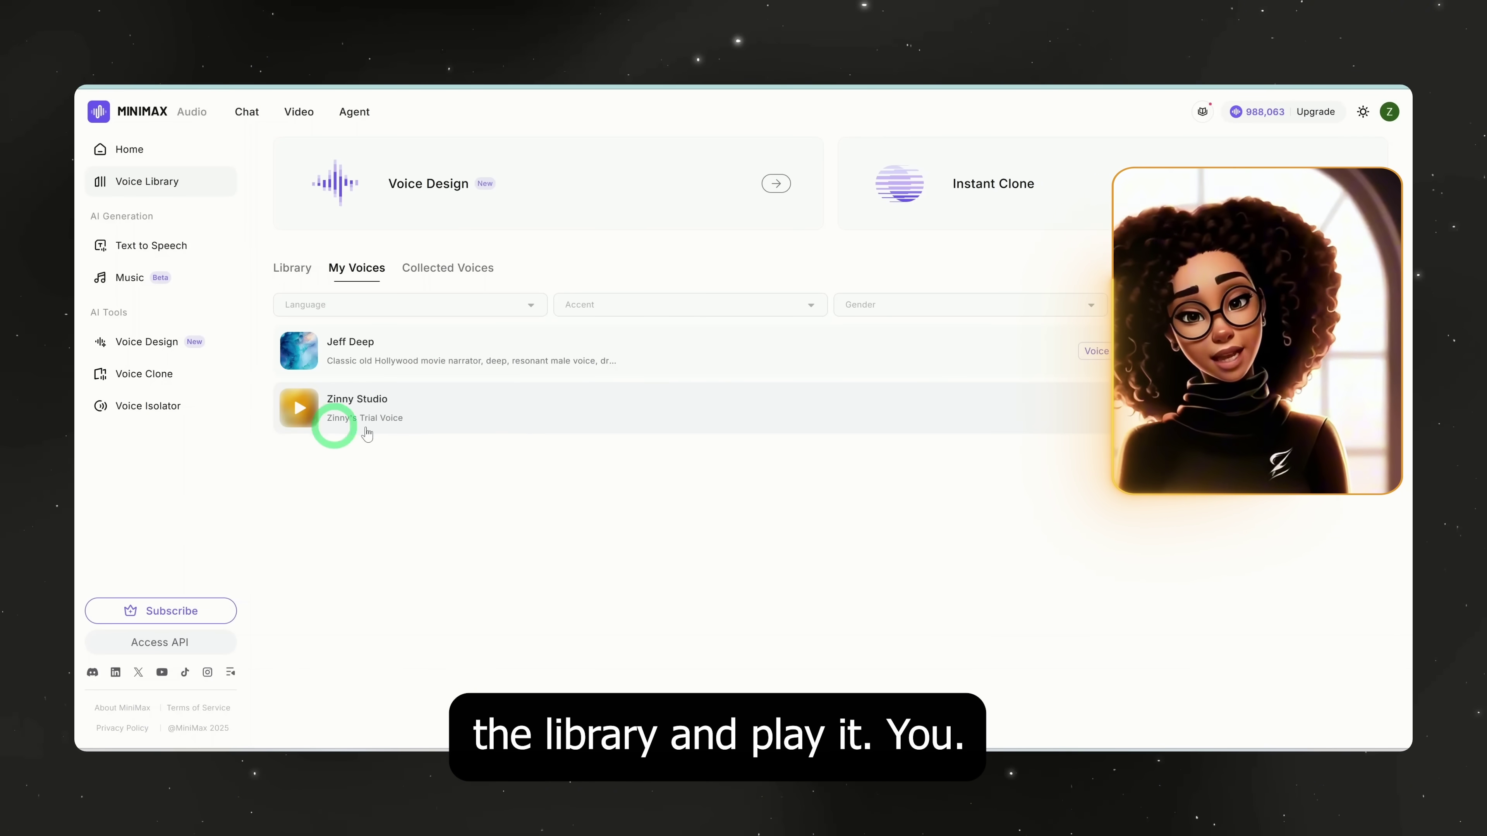
click(301, 423)
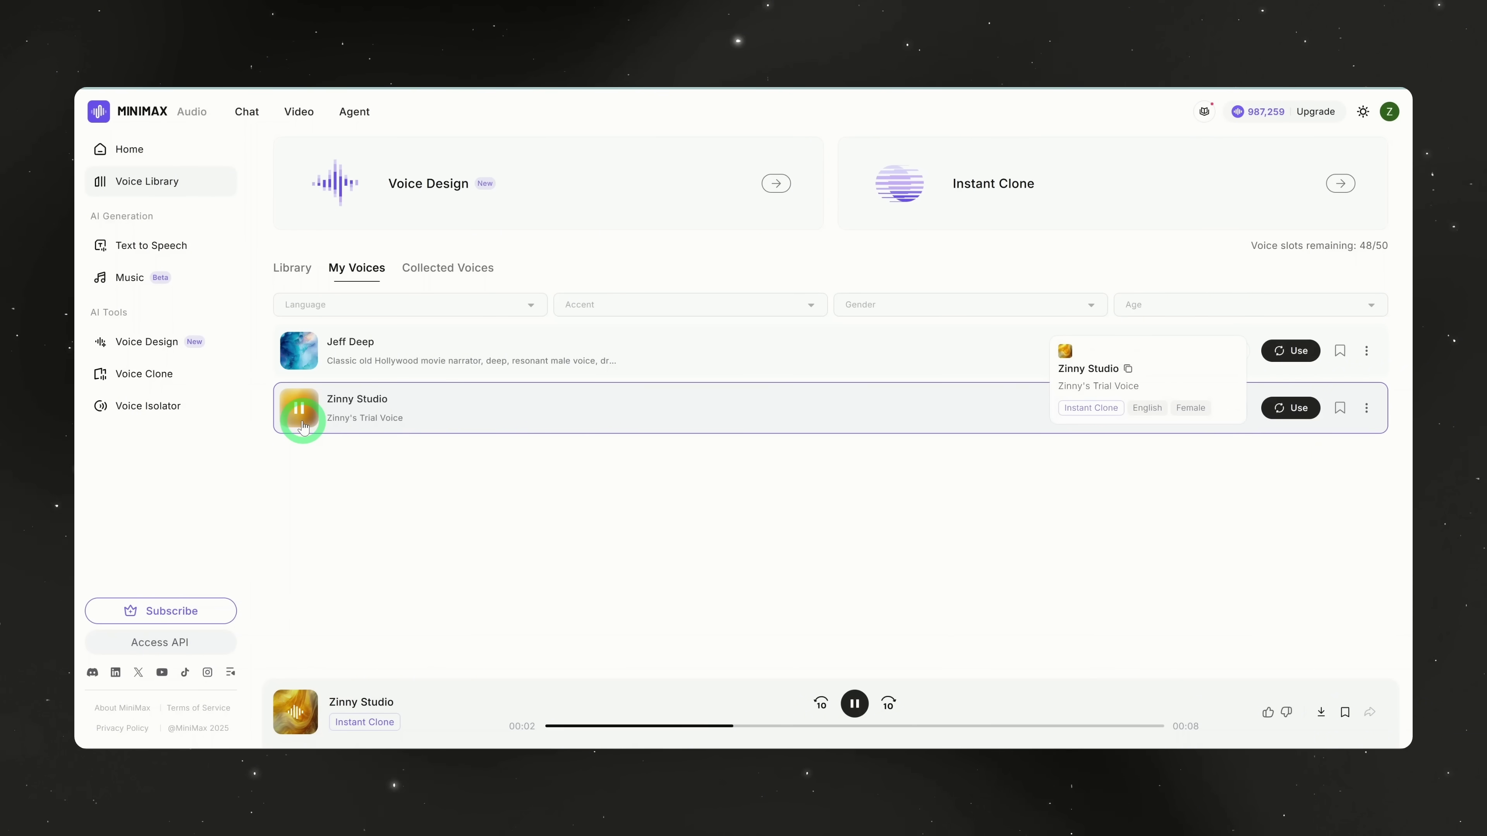
click(853, 702)
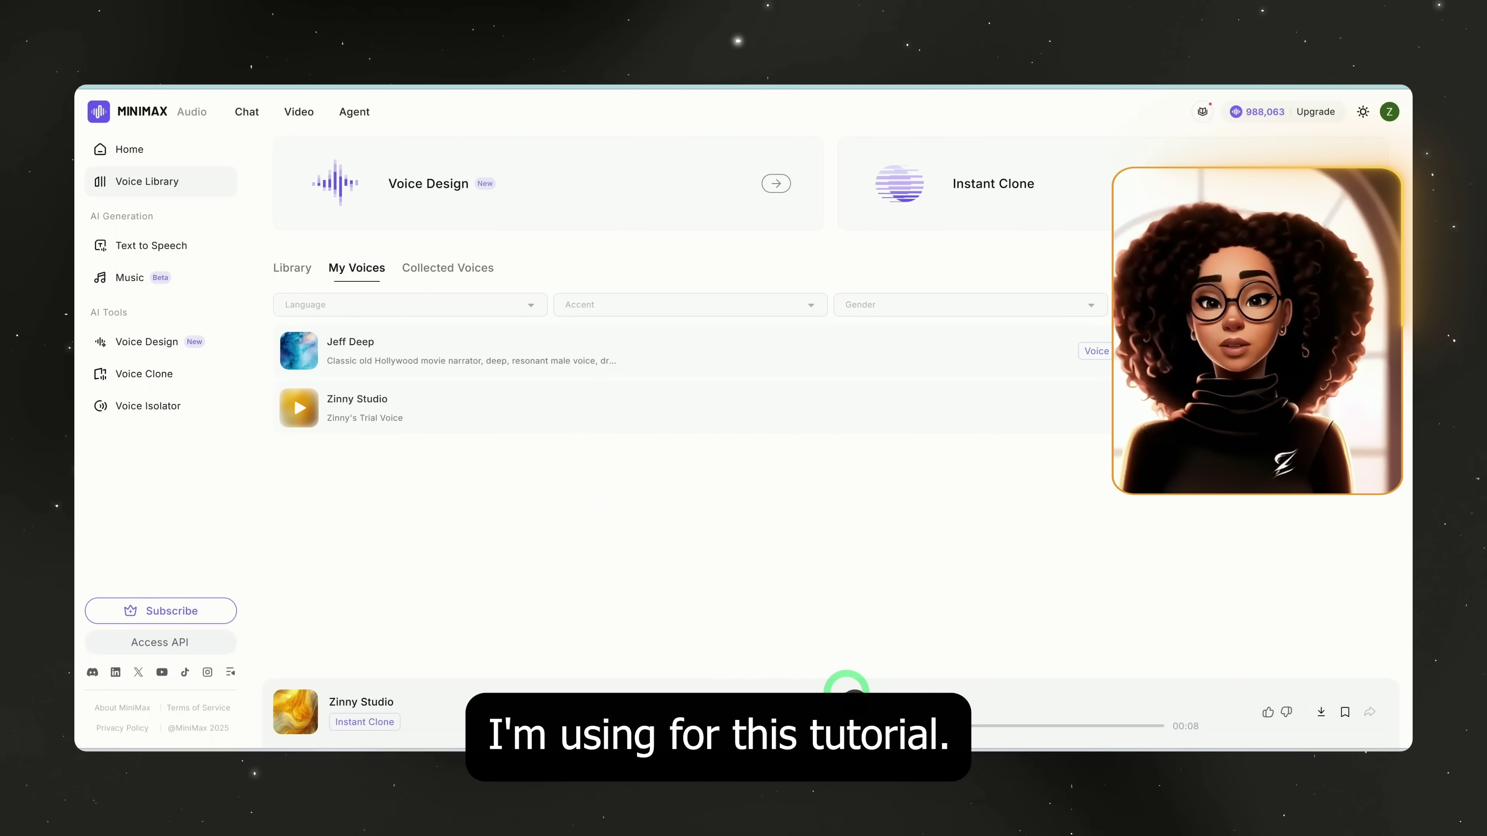
- Play the Zinny Studio story narration, then regenerate and listen to it with speech-02-hd
click(140, 244)
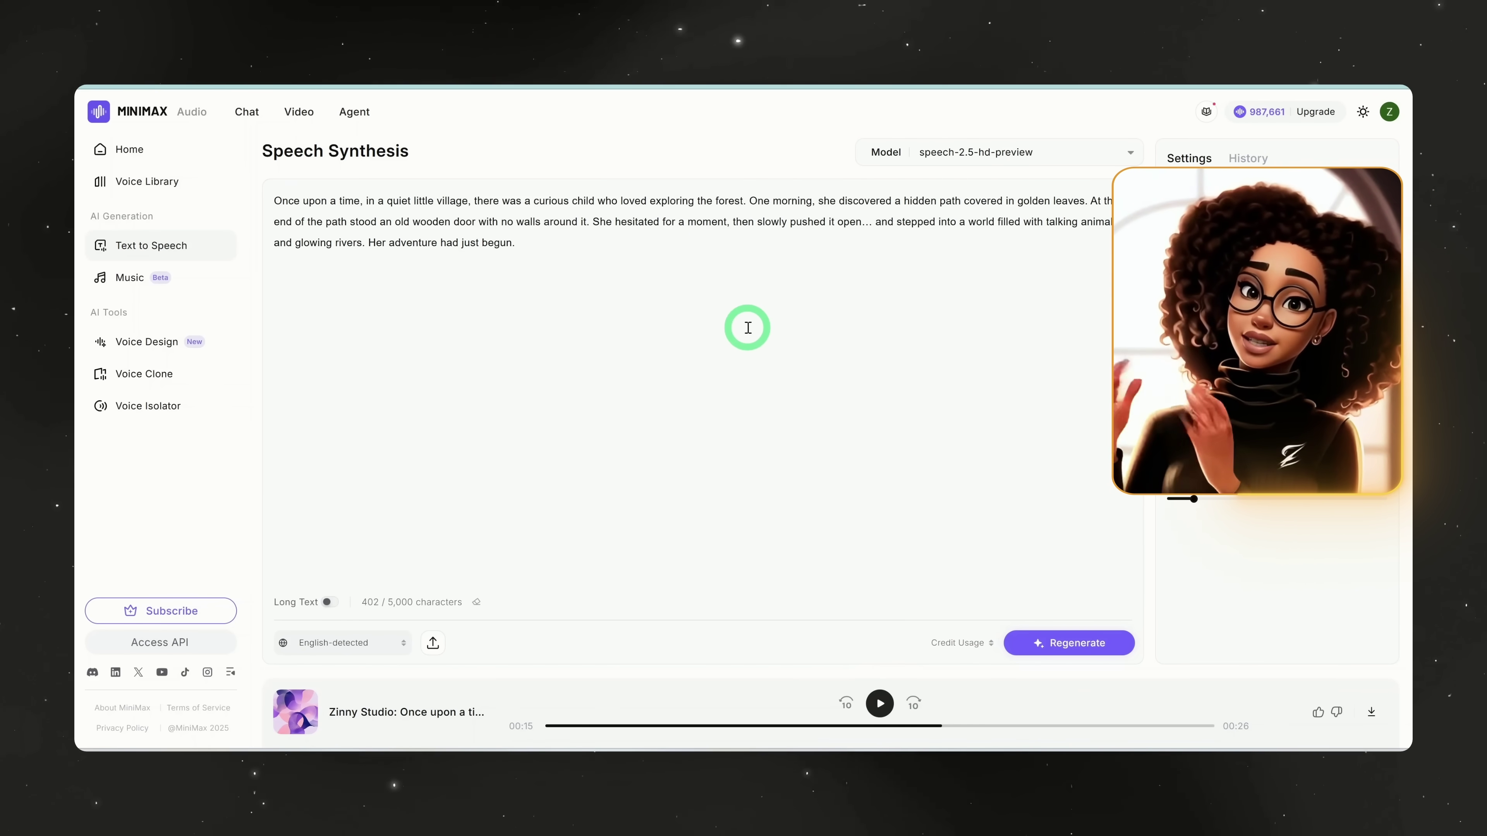
click(887, 697)
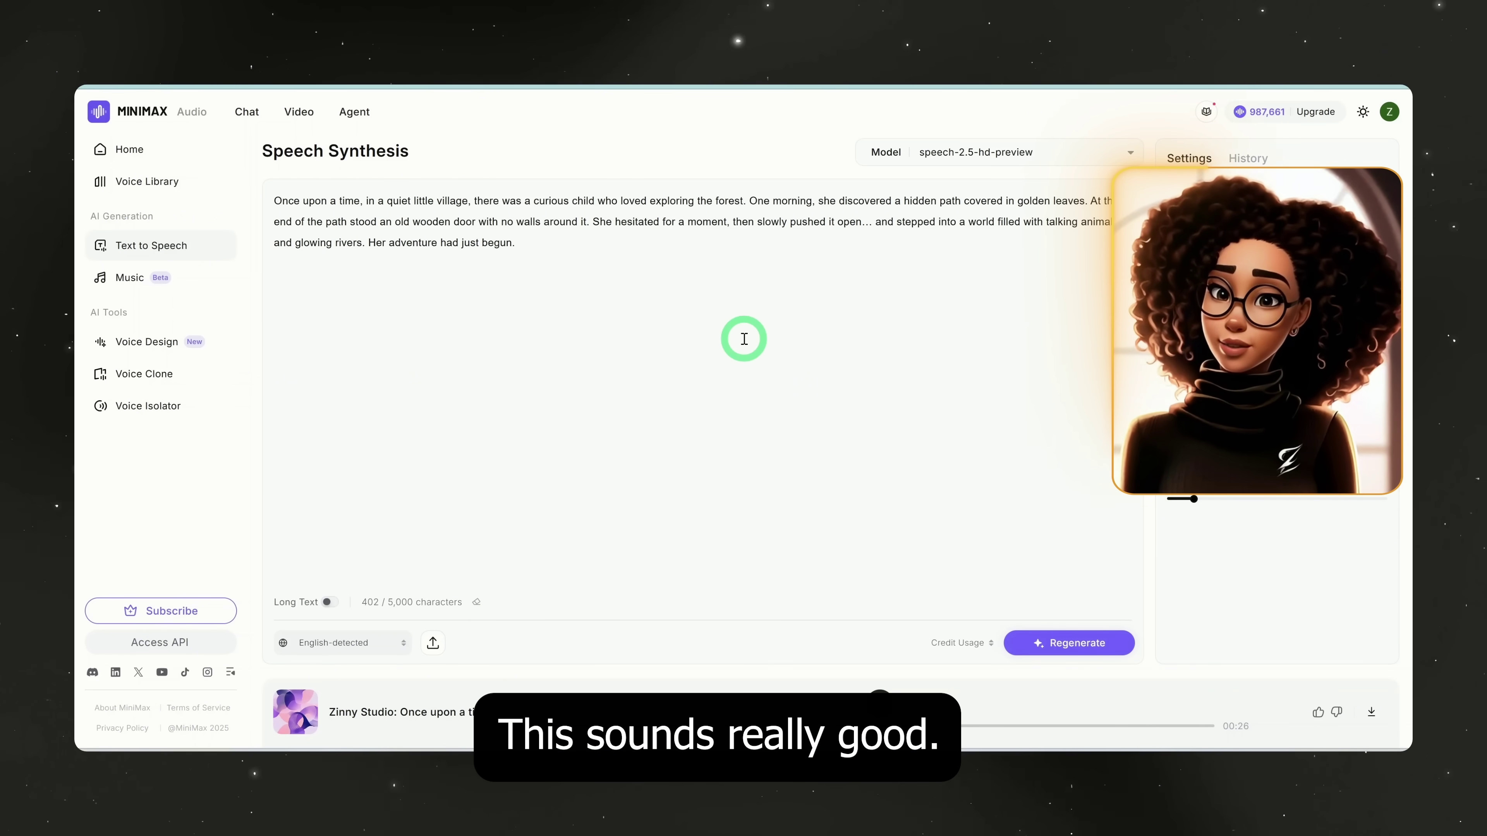
click(979, 153)
click(1005, 293)
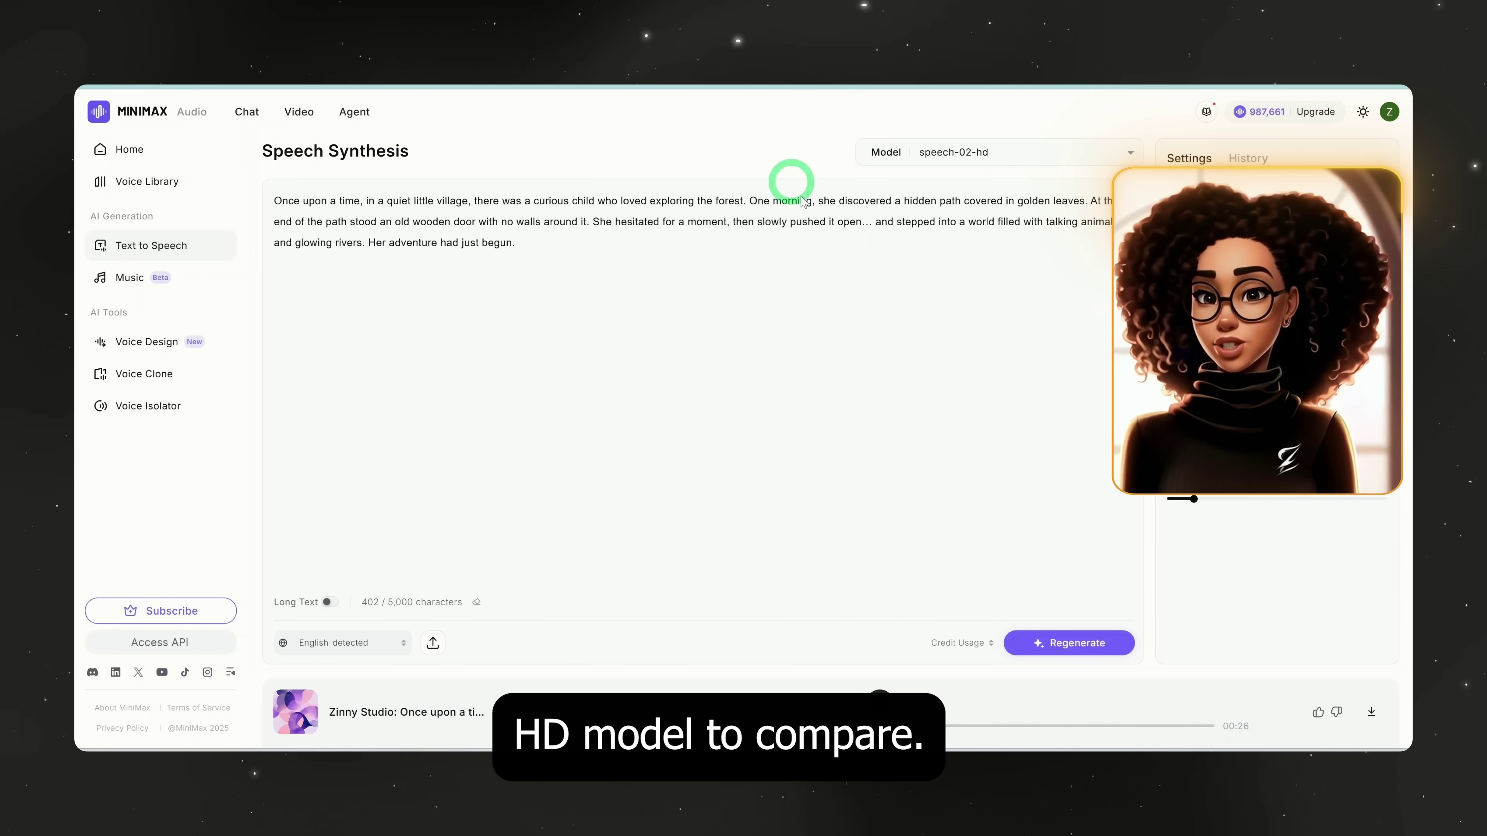
click(880, 698)
click(1182, 310)
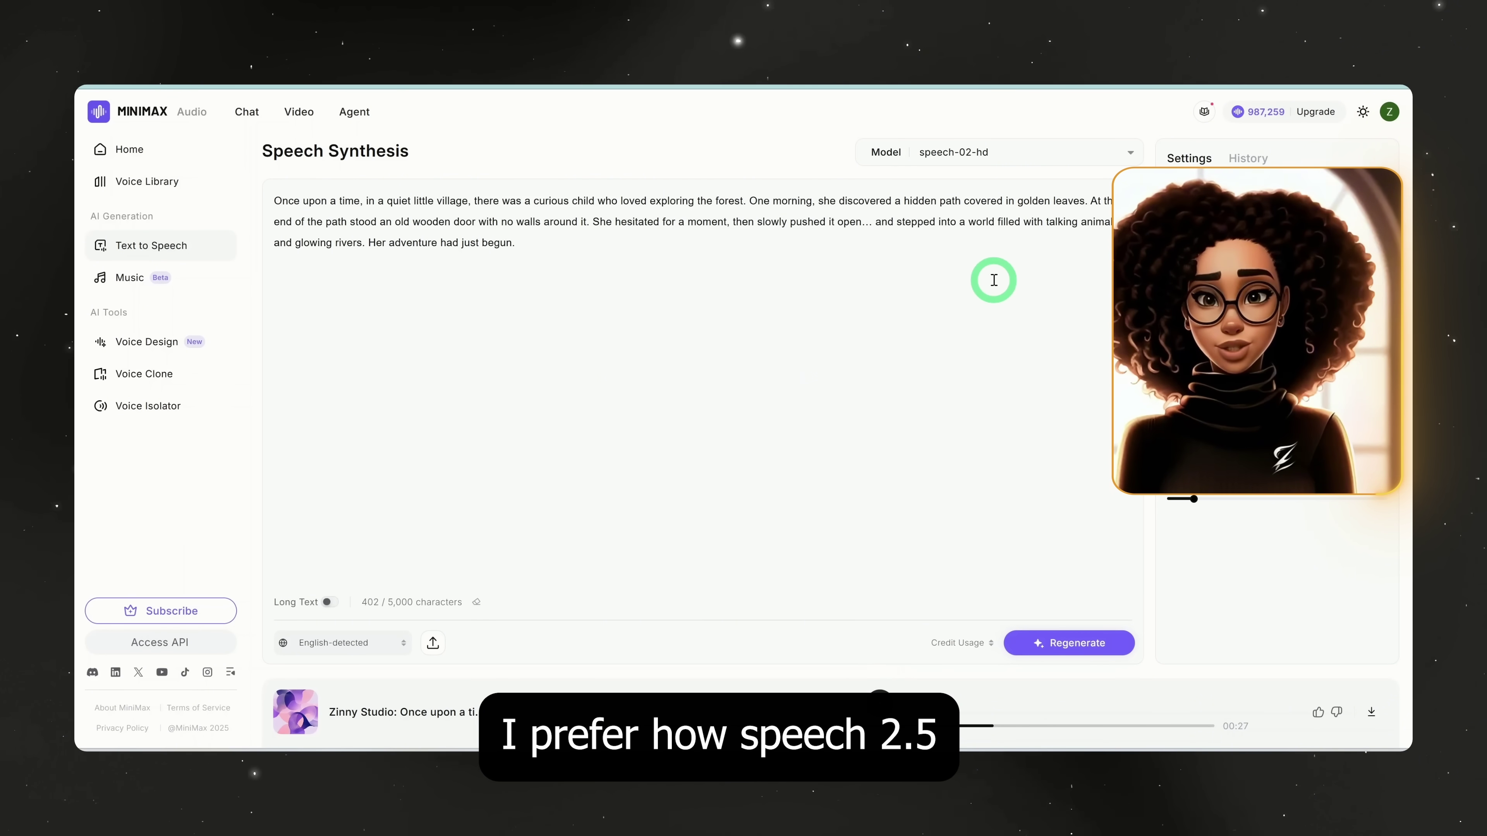
- Switch the model back to speech-2.5-hd-preview and download the story voiceover
click(989, 153)
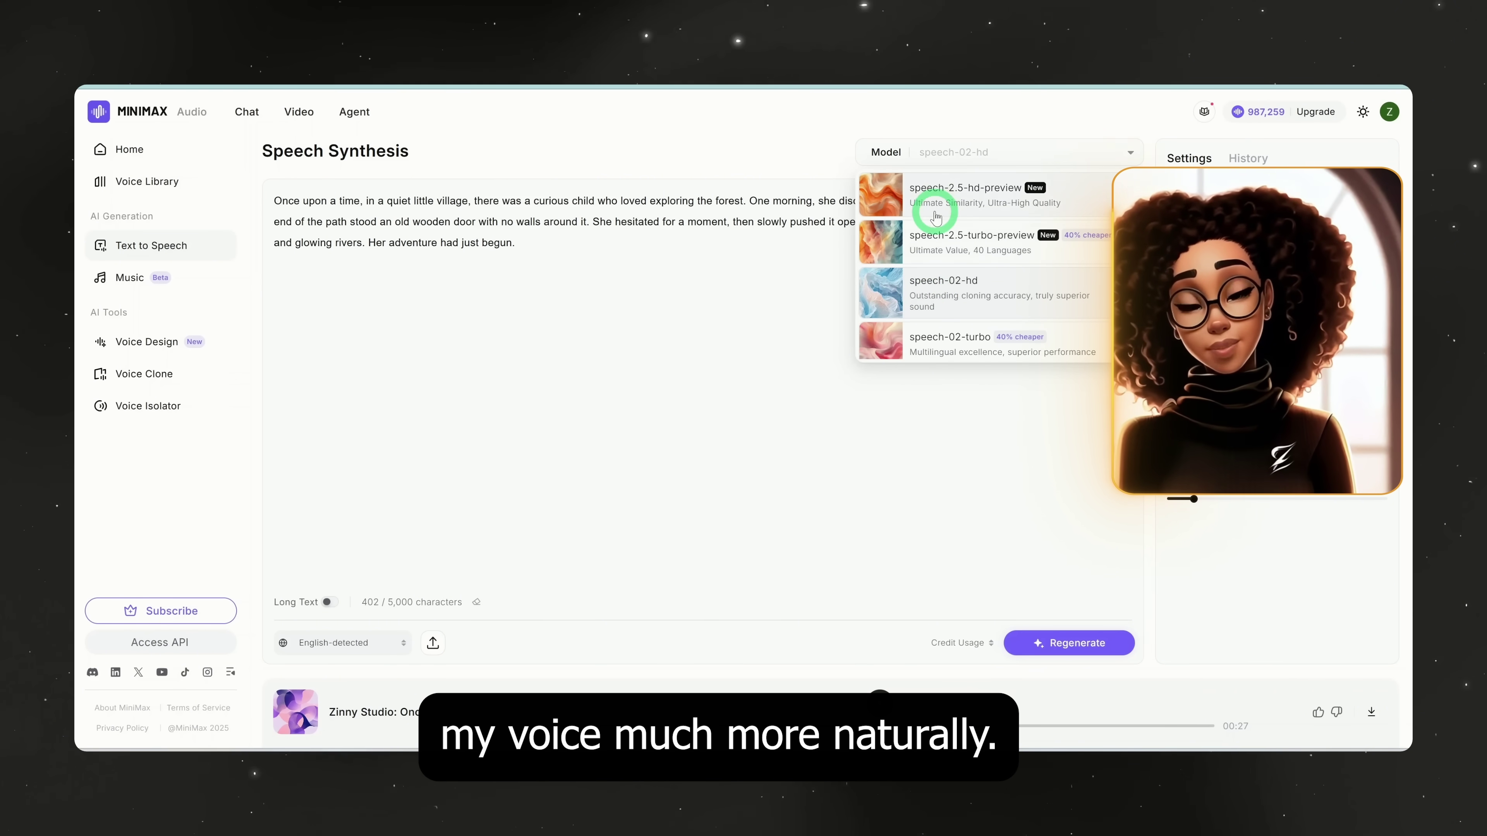
click(976, 205)
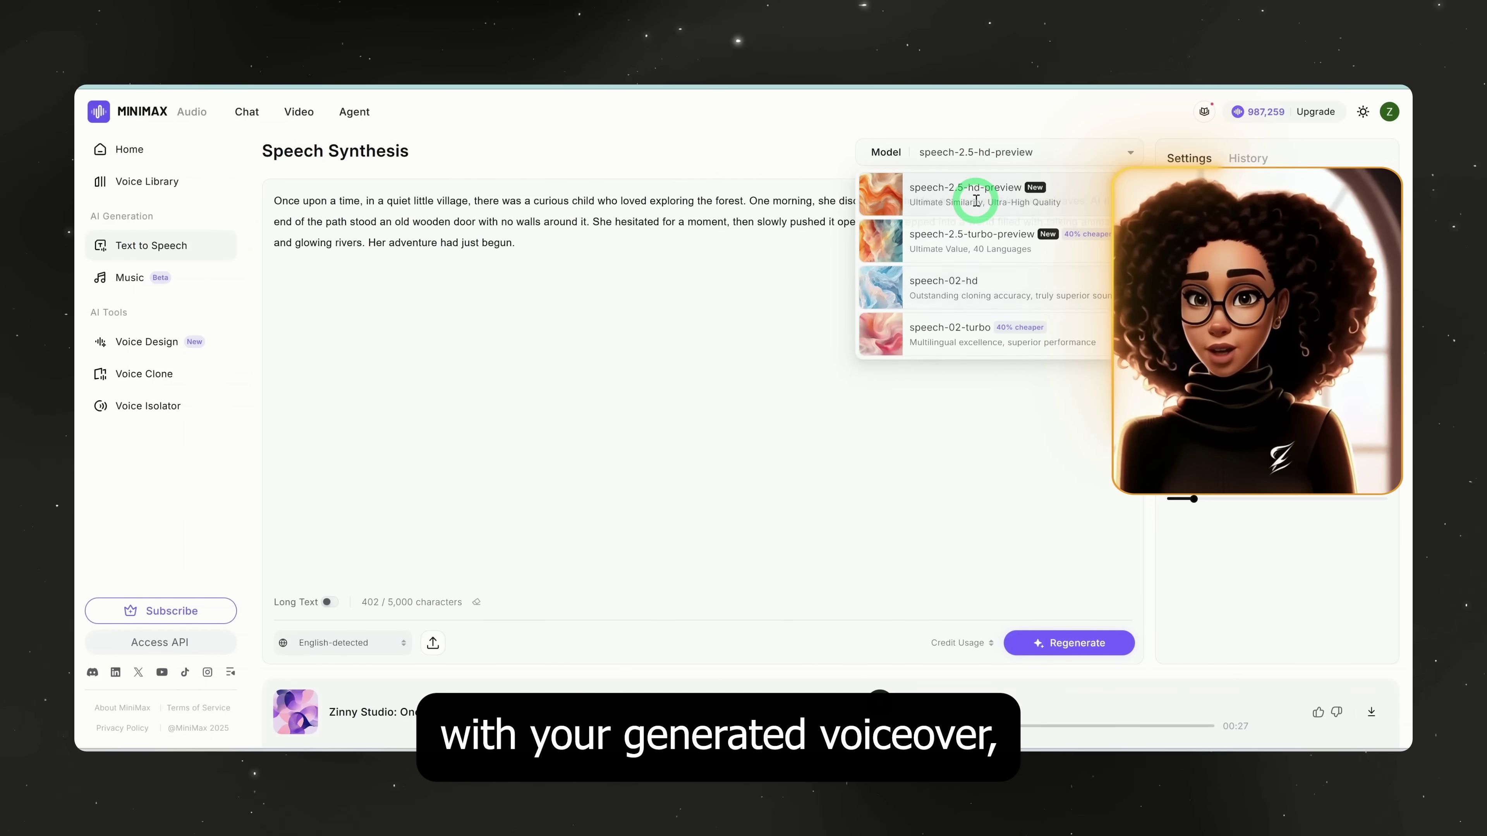
click(1370, 713)
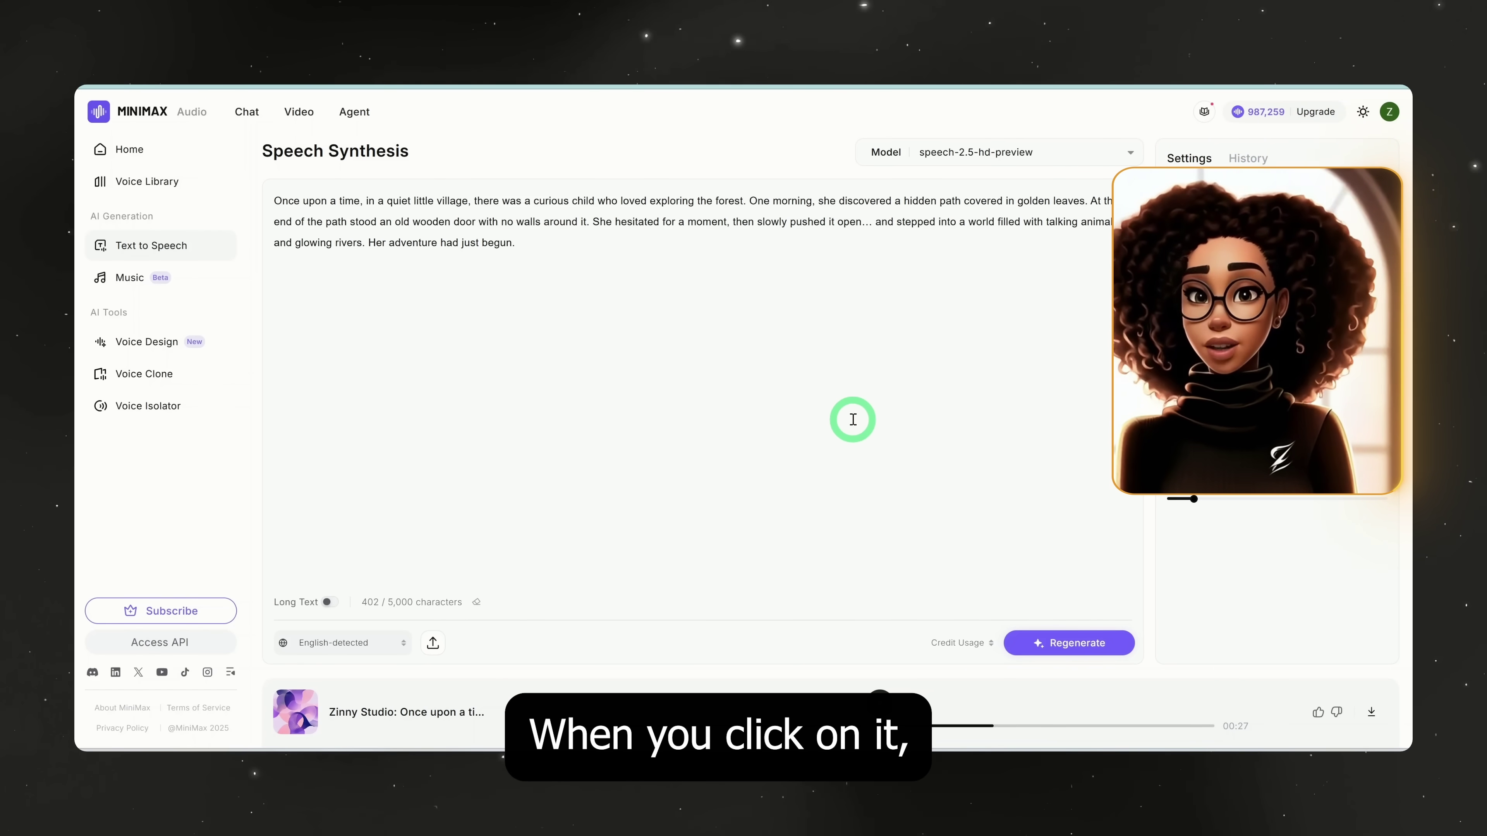
- Accept the music terms, keep the Music-1.5 model, and use Simple description mode
click(140, 280)
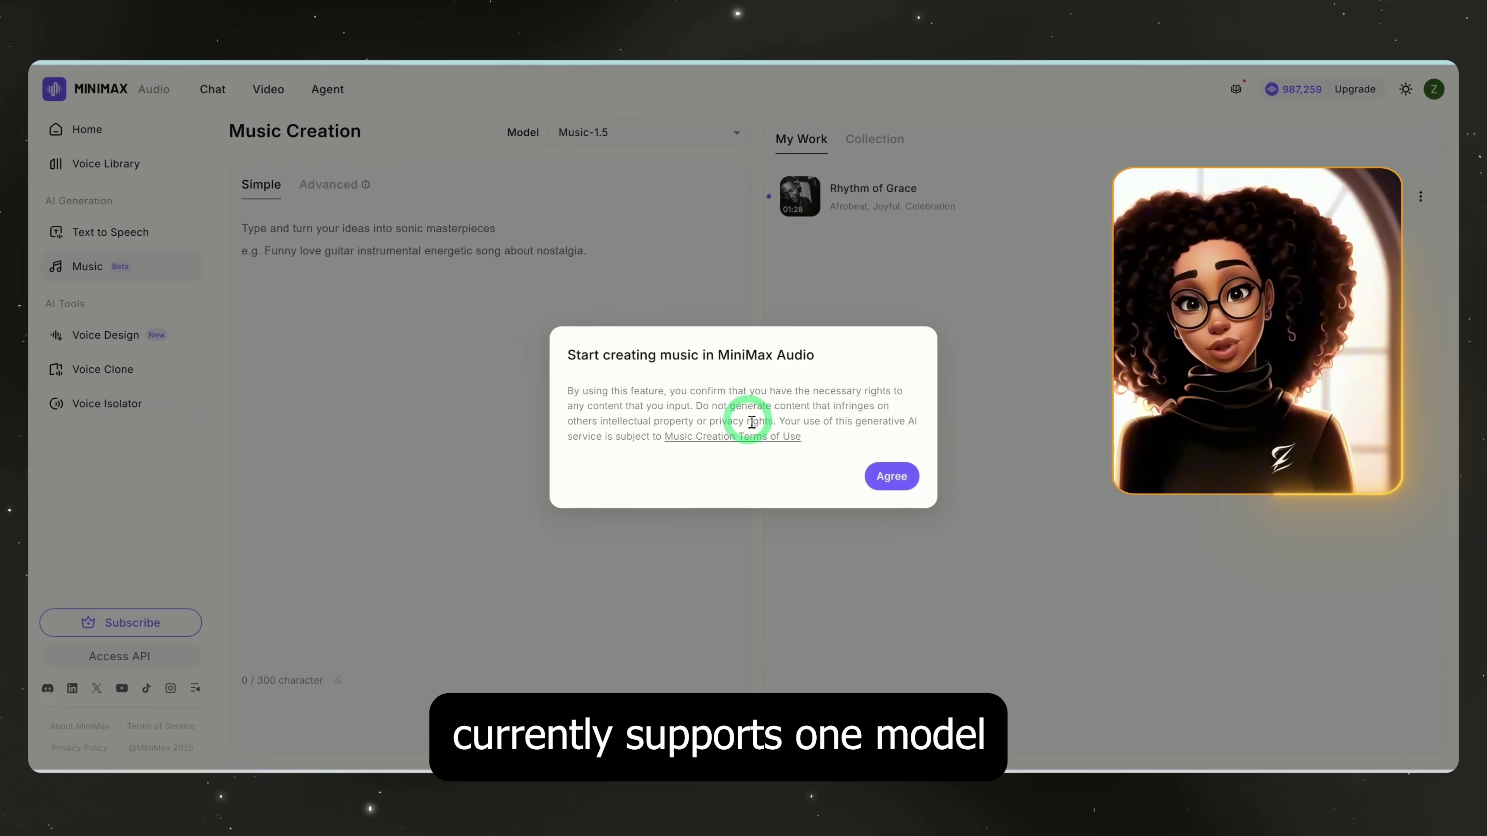
click(891, 476)
click(591, 133)
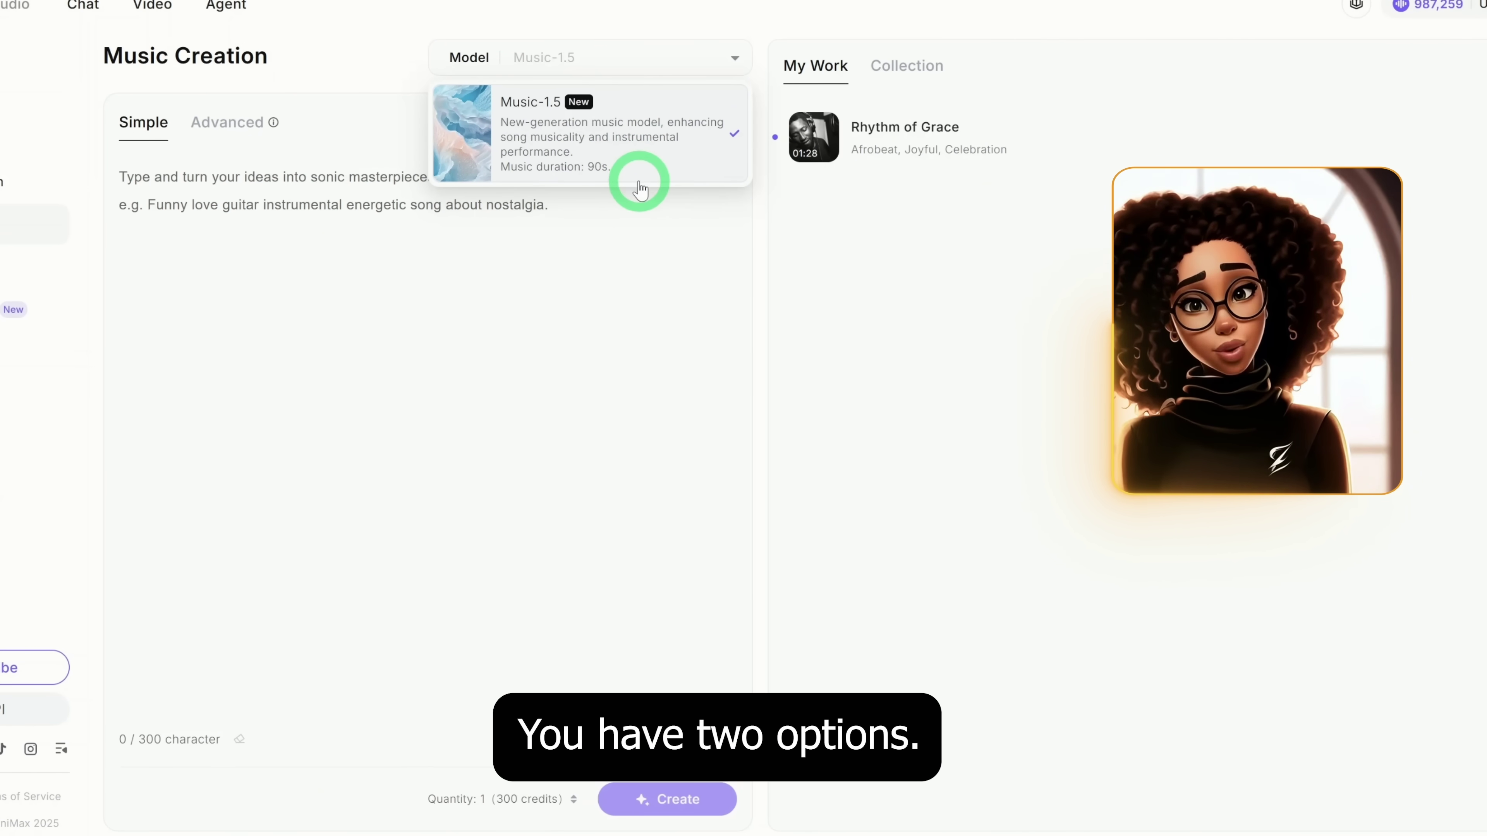
click(218, 169)
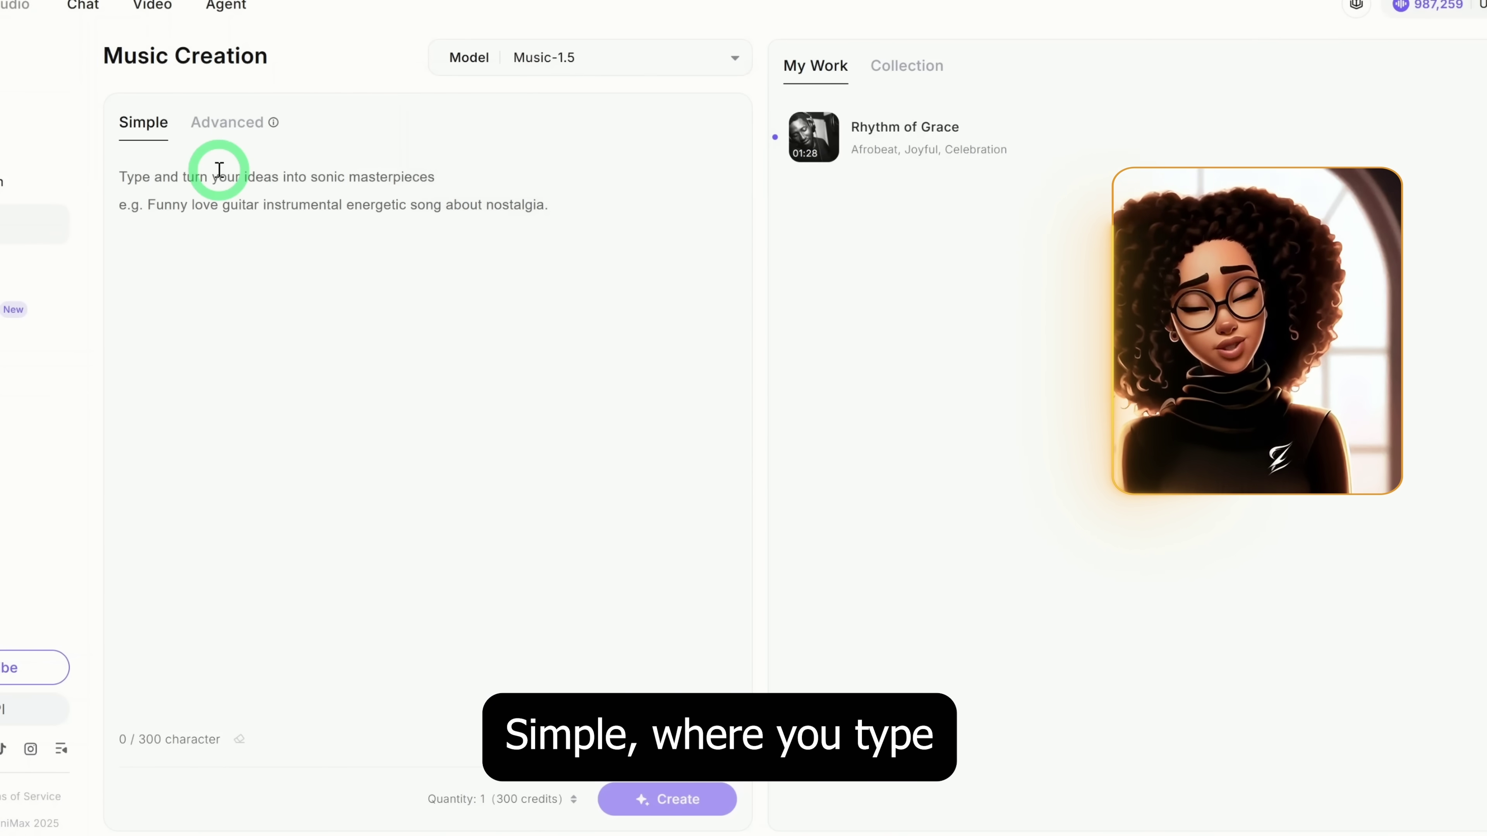
click(235, 197)
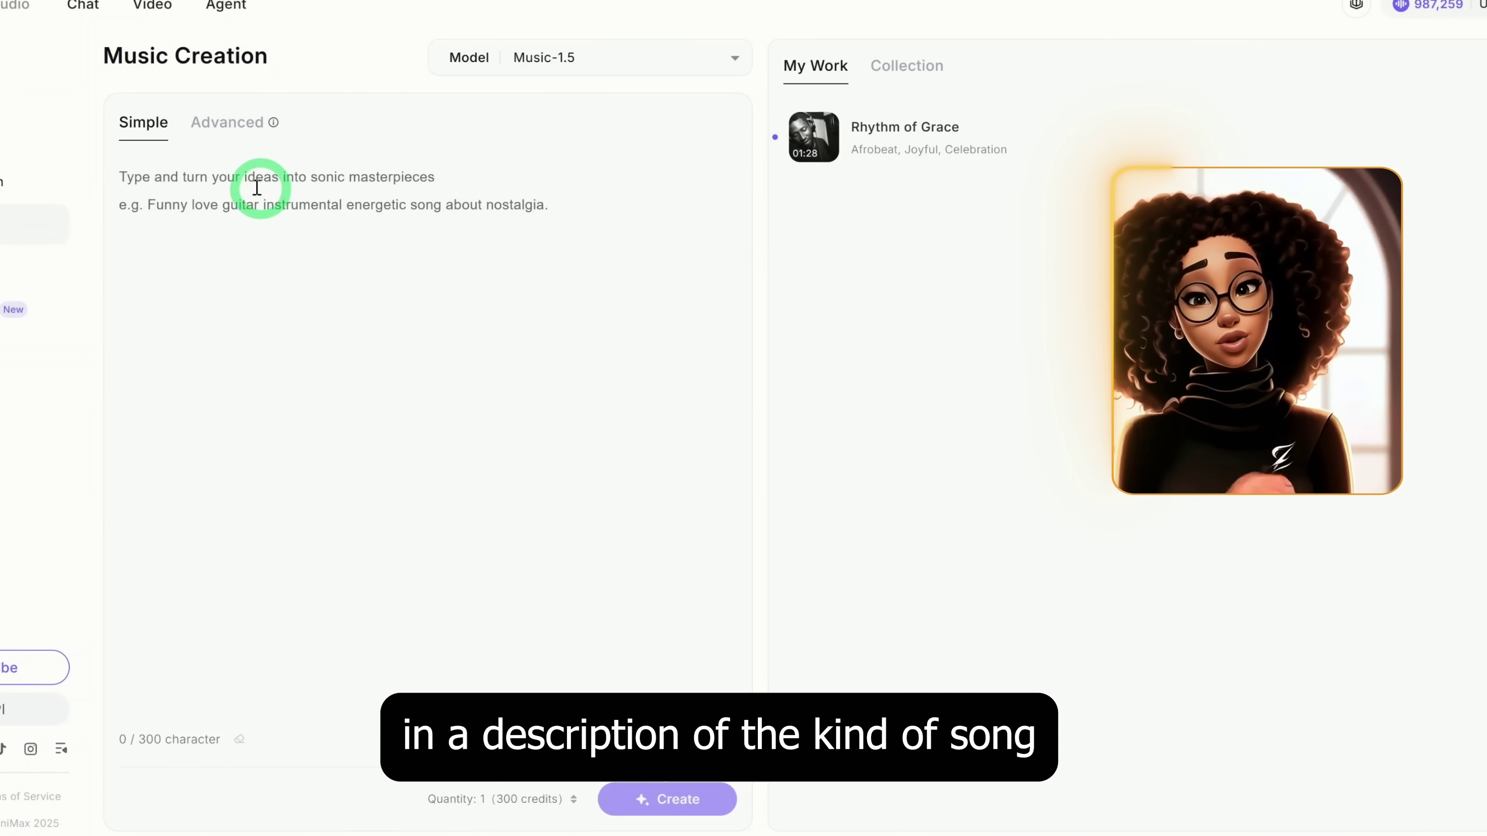
click(217, 122)
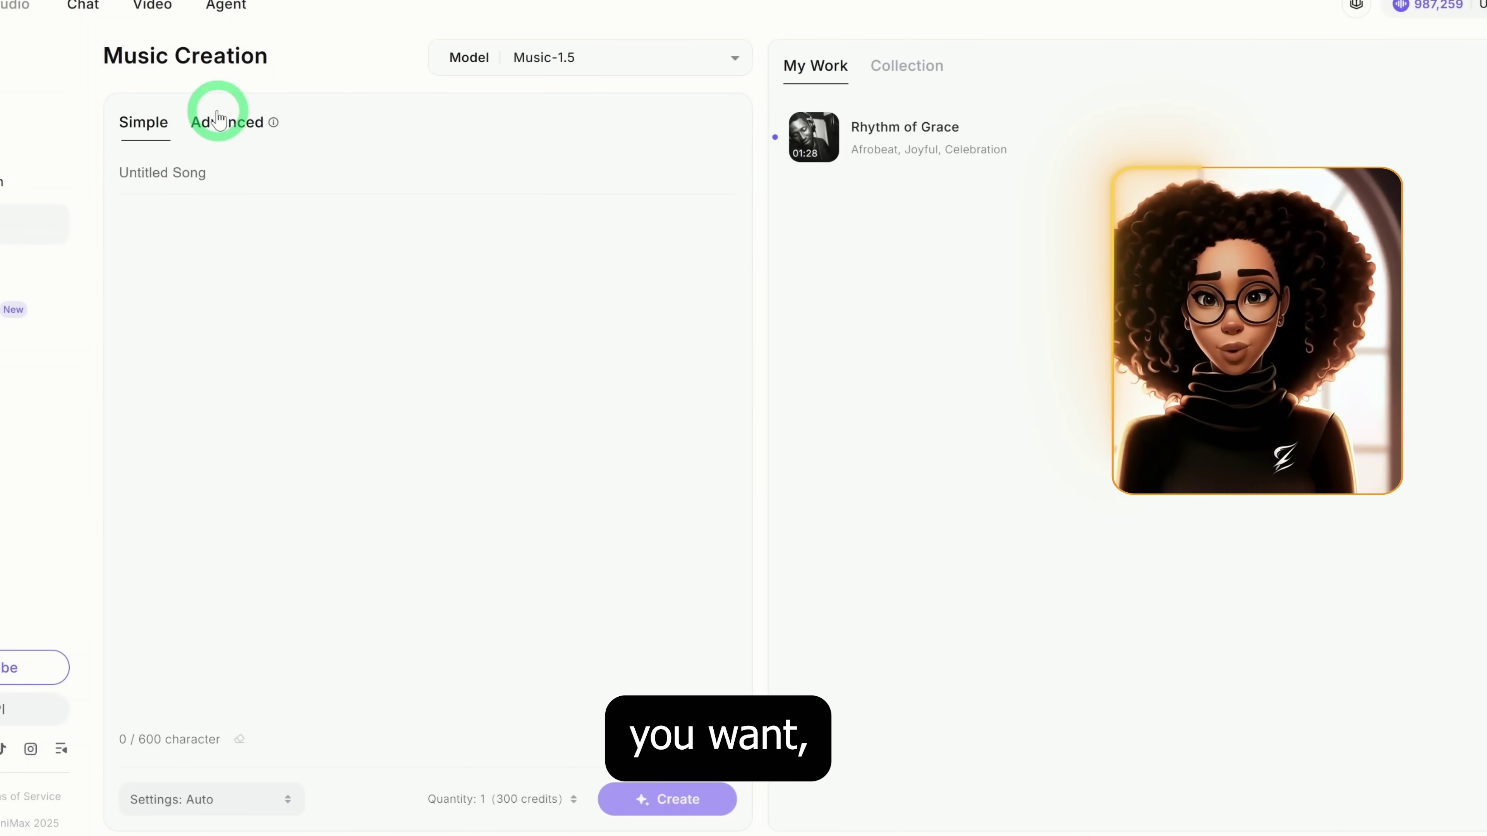
click(143, 138)
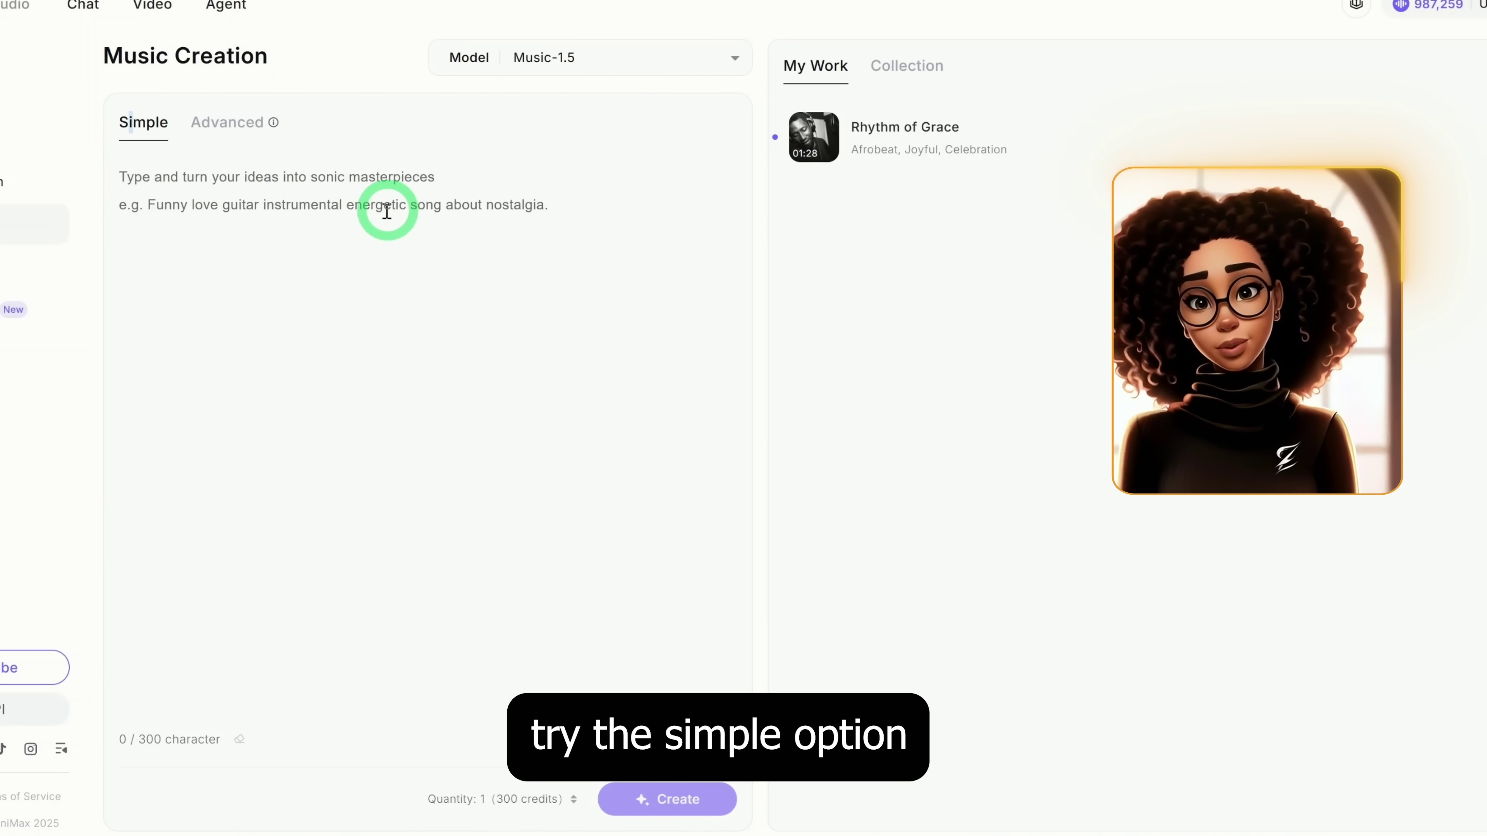
- Create a song from 'adventure song with intense sound' and play the resulting Untamed Roar track
text(adventure song with intense sound)
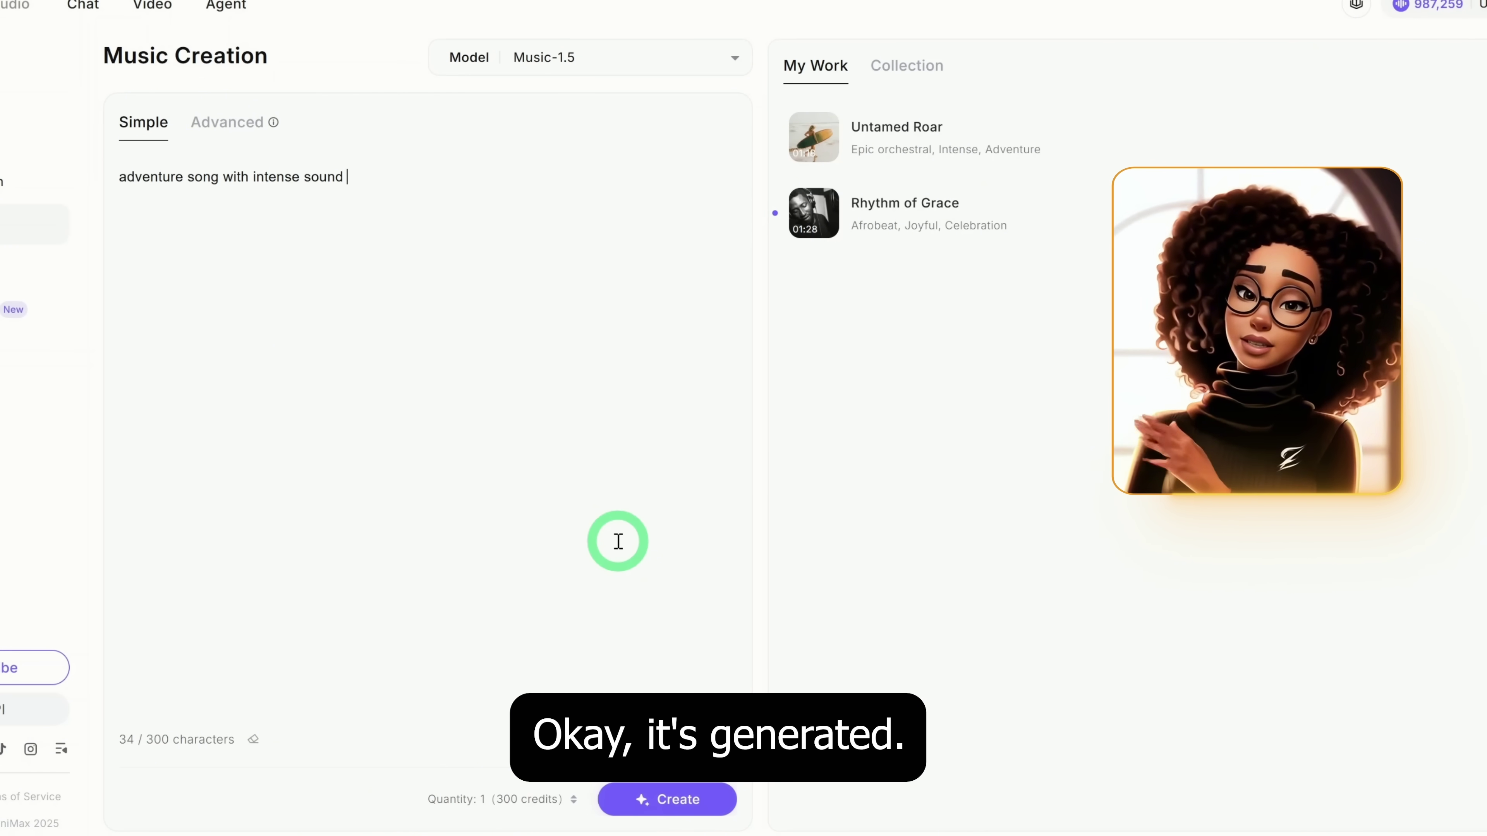
mouse_move(1062, 120)
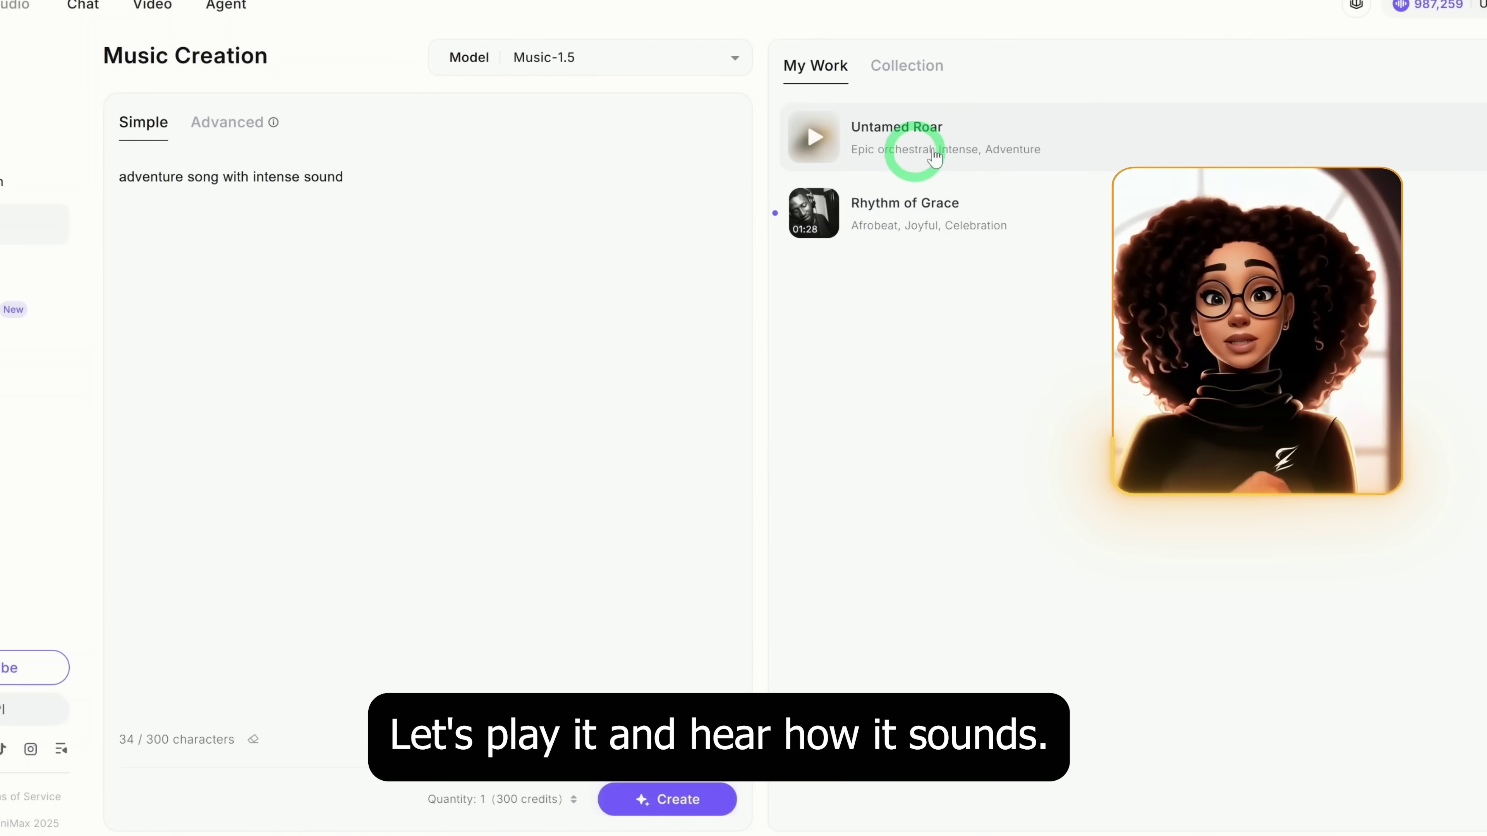
click(816, 138)
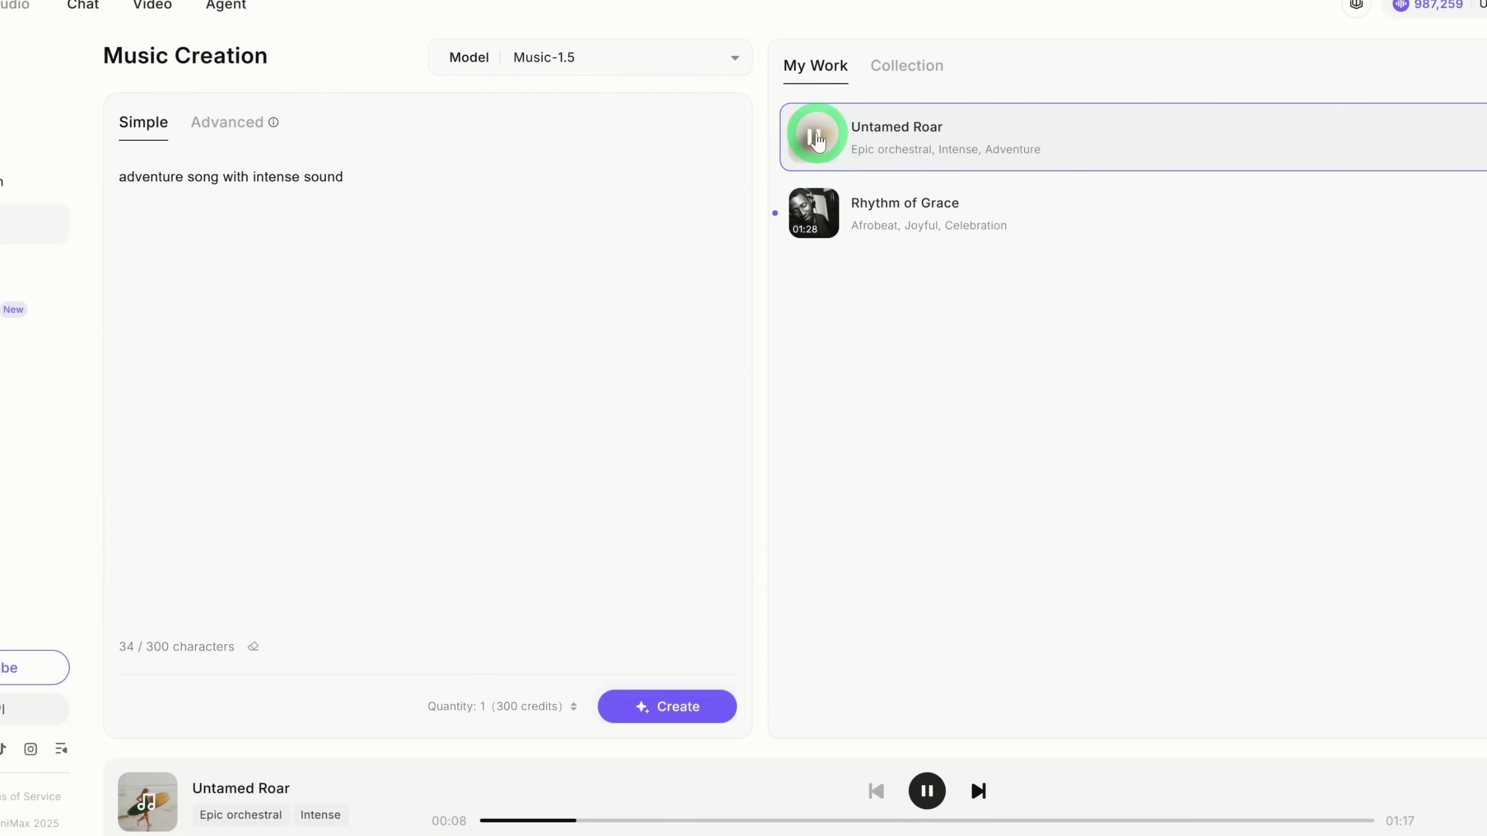
click(1377, 215)
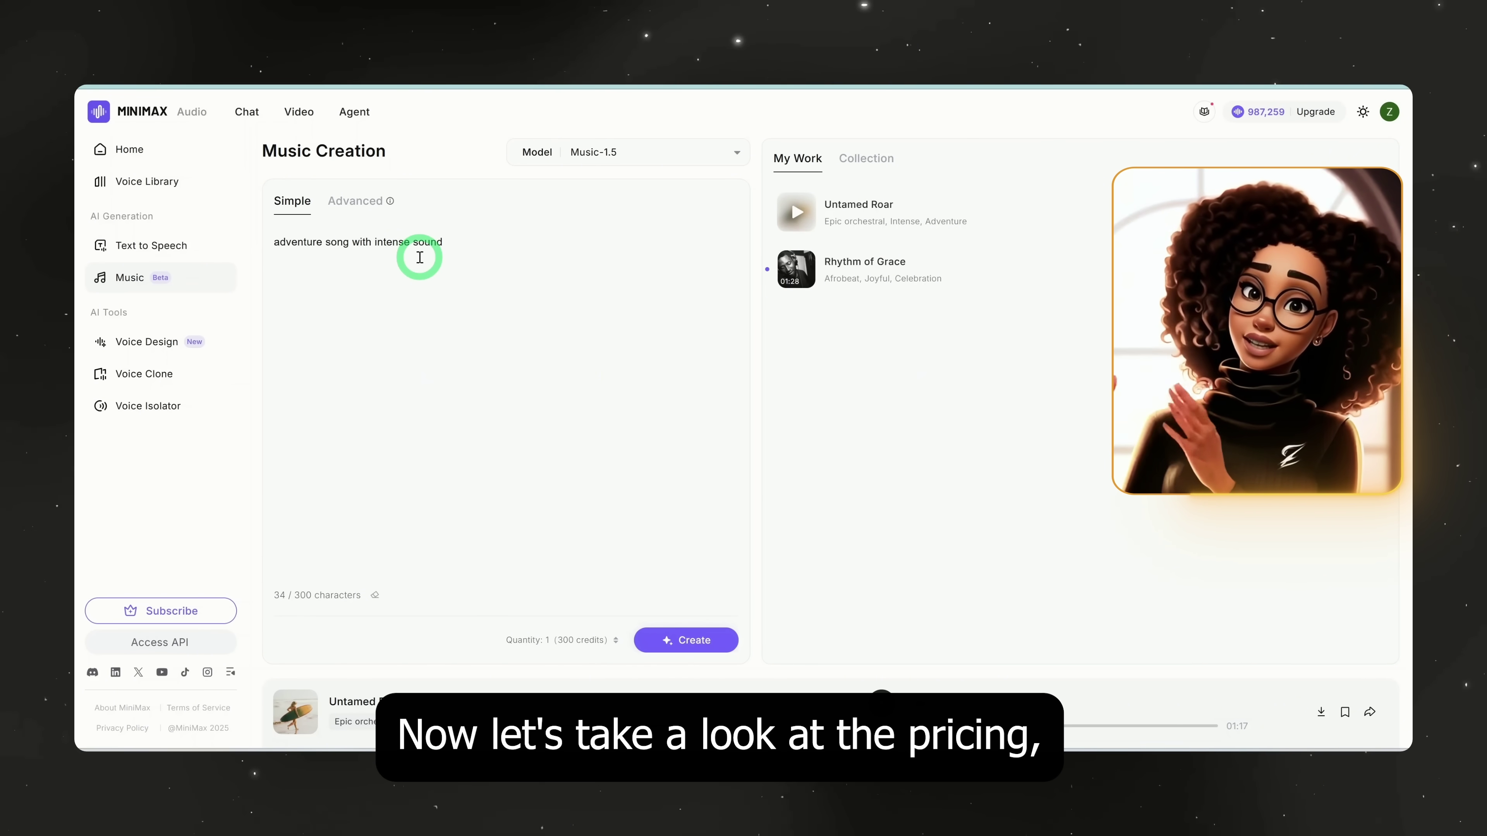
- Scroll through the Subscribe page's pricing cards to review the Free plan's features
click(202, 611)
scroll(1088, 404, down, 1)
scroll(1087, 404, down, 3)
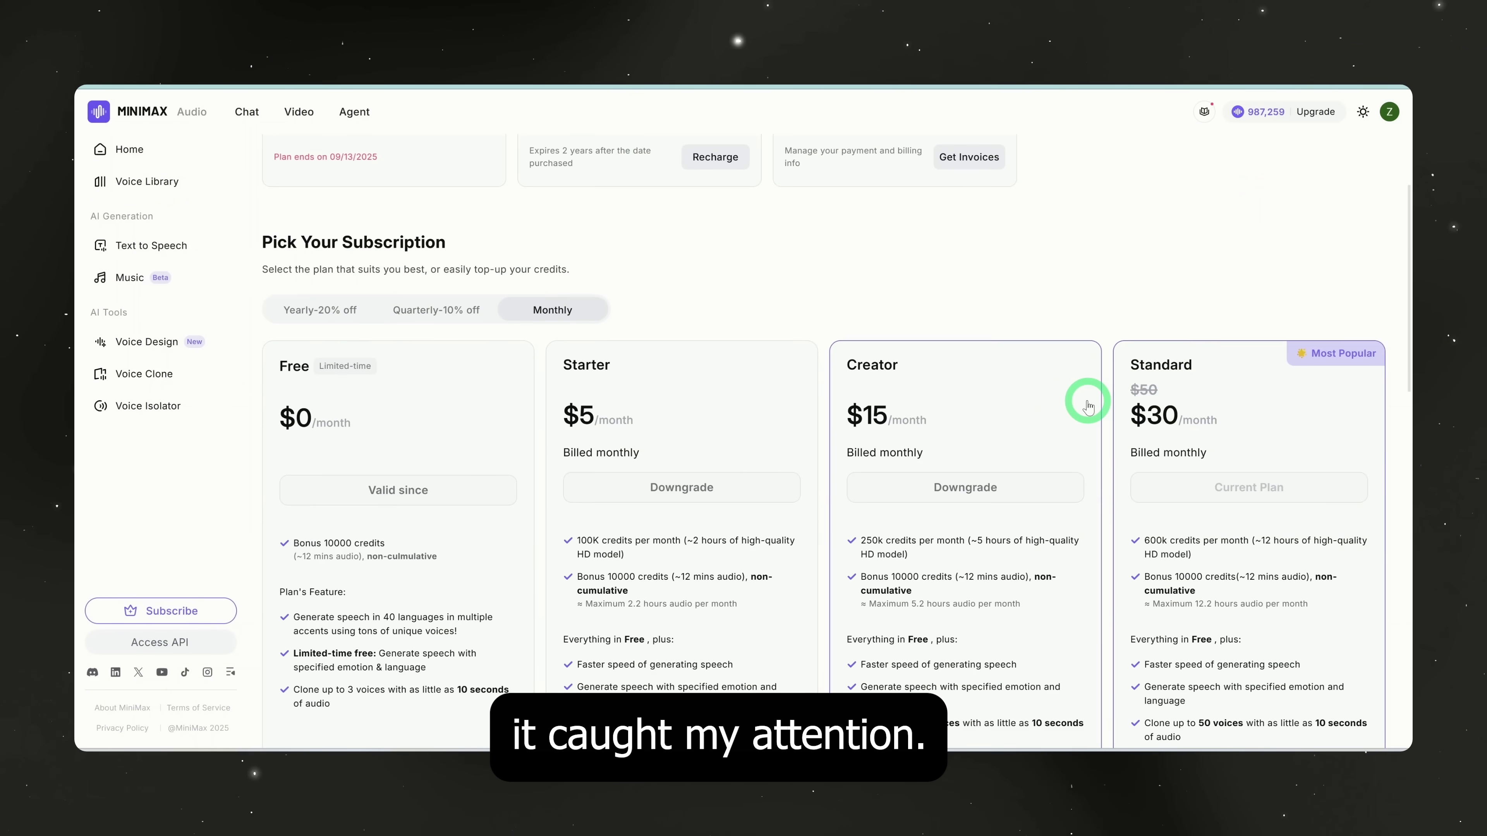
scroll(1085, 405, down, 1)
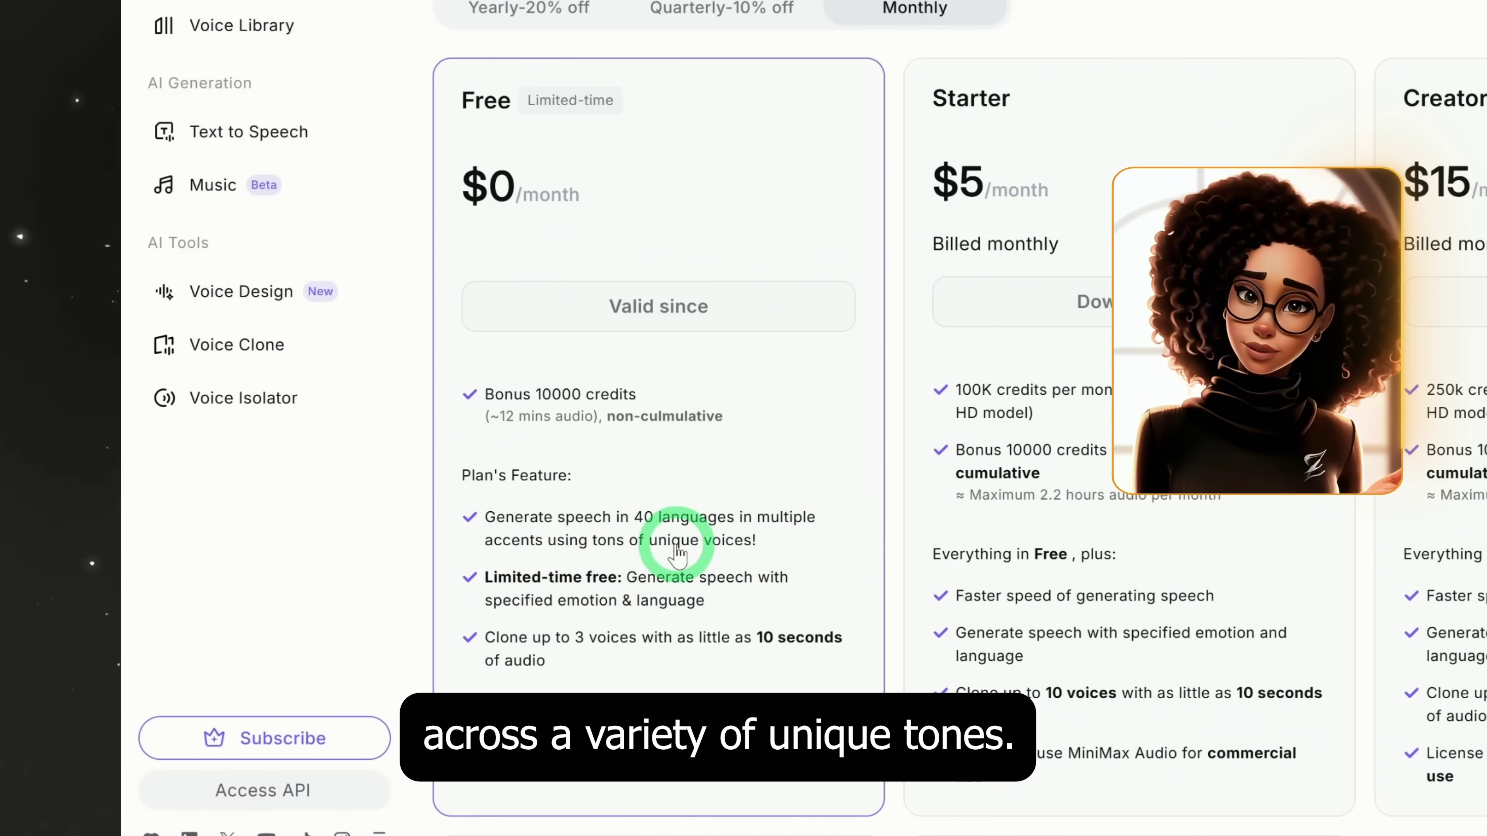
scroll(755, 556, down, 2)
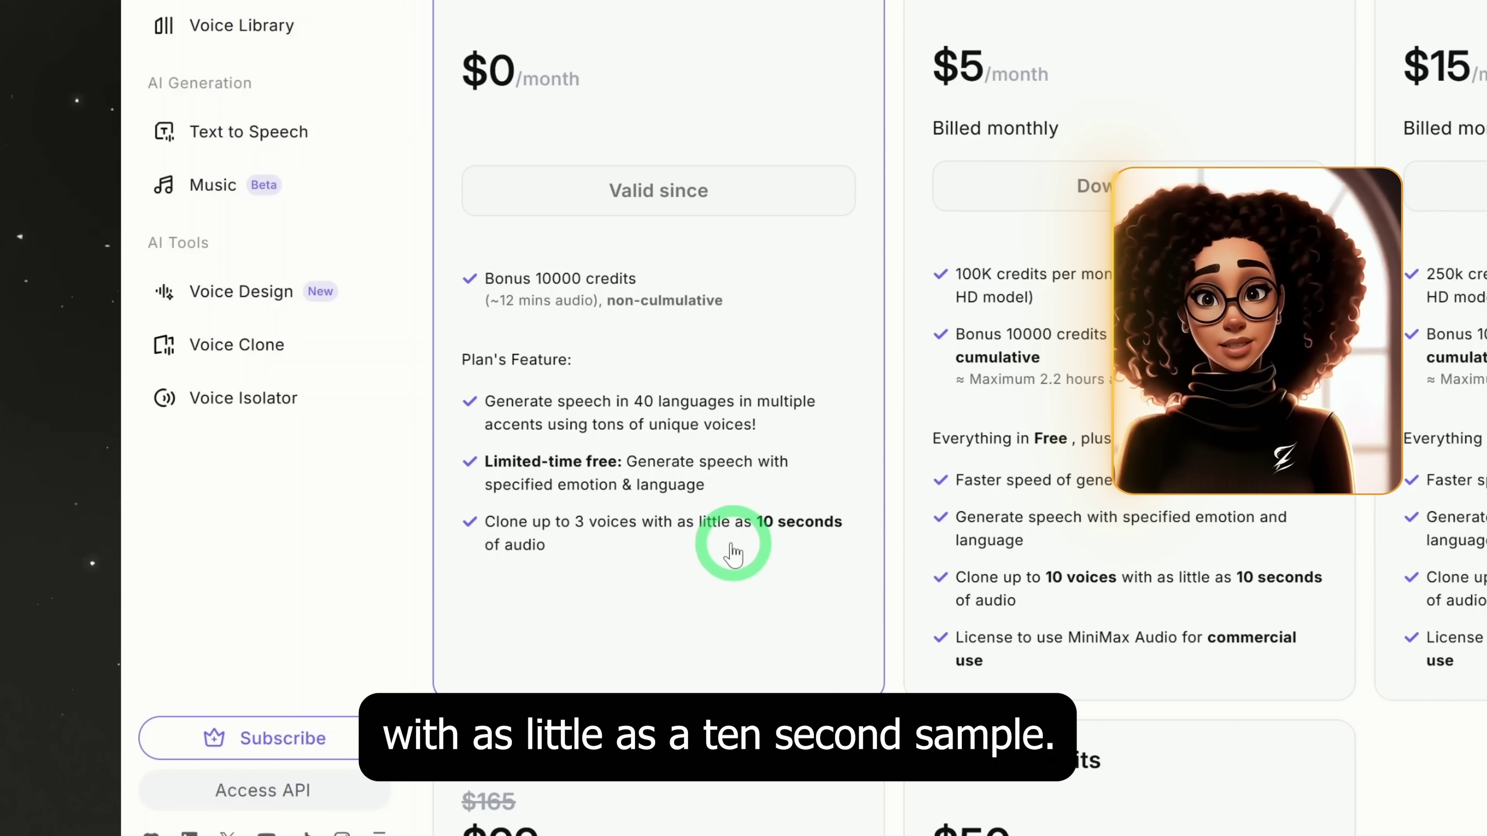
scroll(709, 506, up, 5)
scroll(711, 509, down, 5)
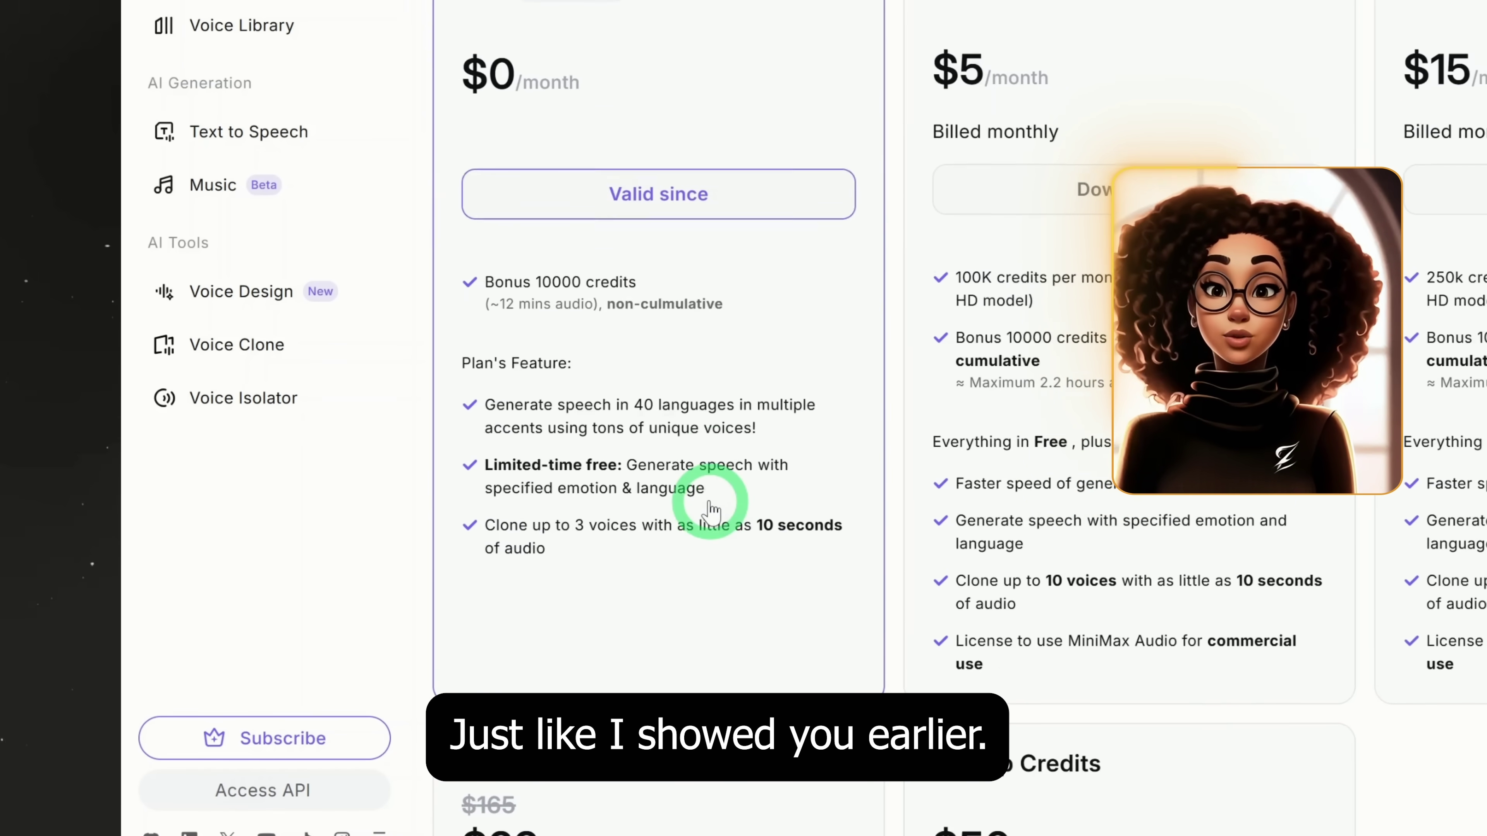
scroll(769, 525, up, 3)
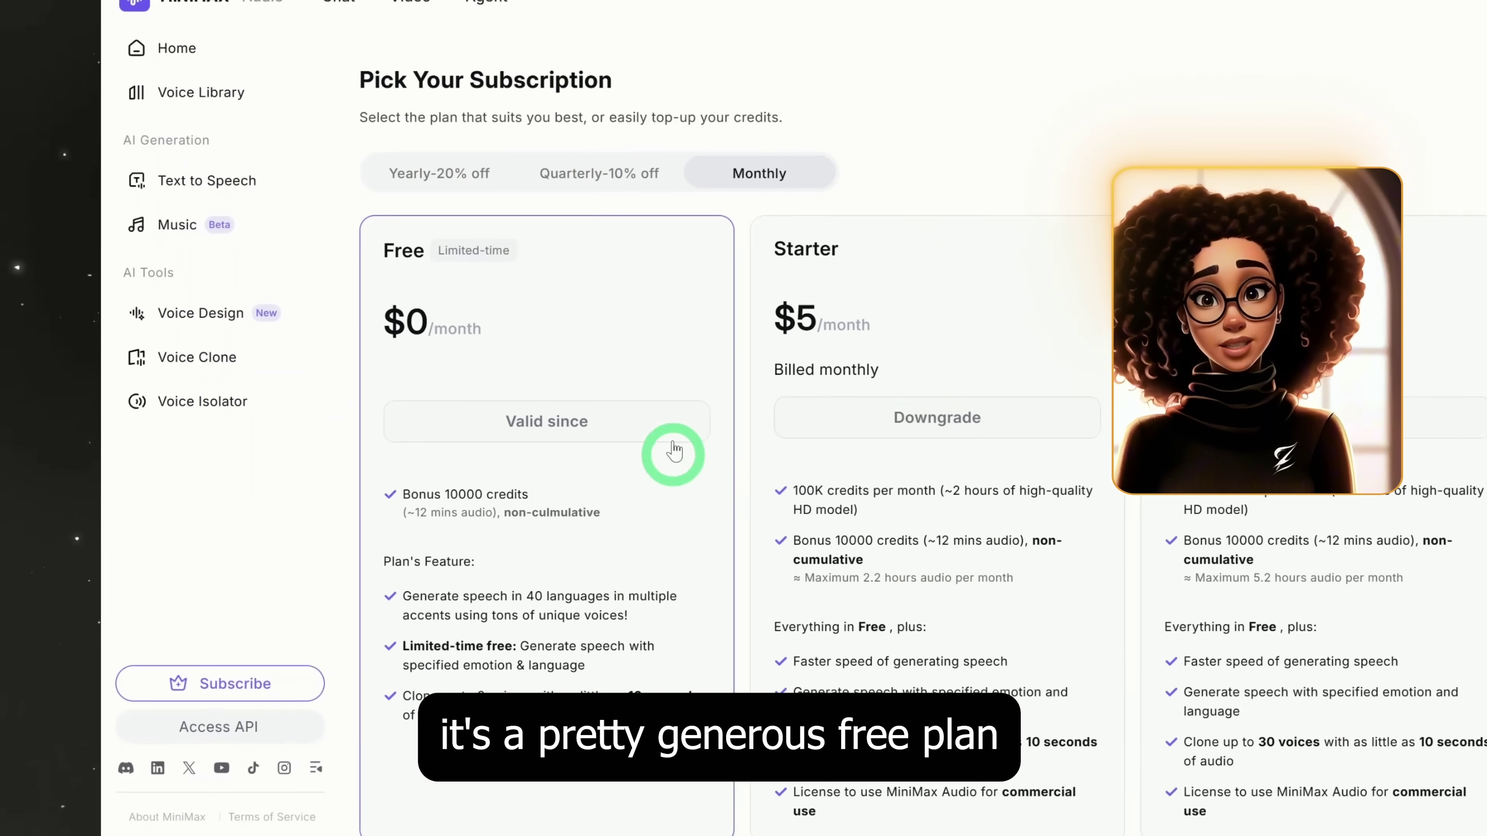